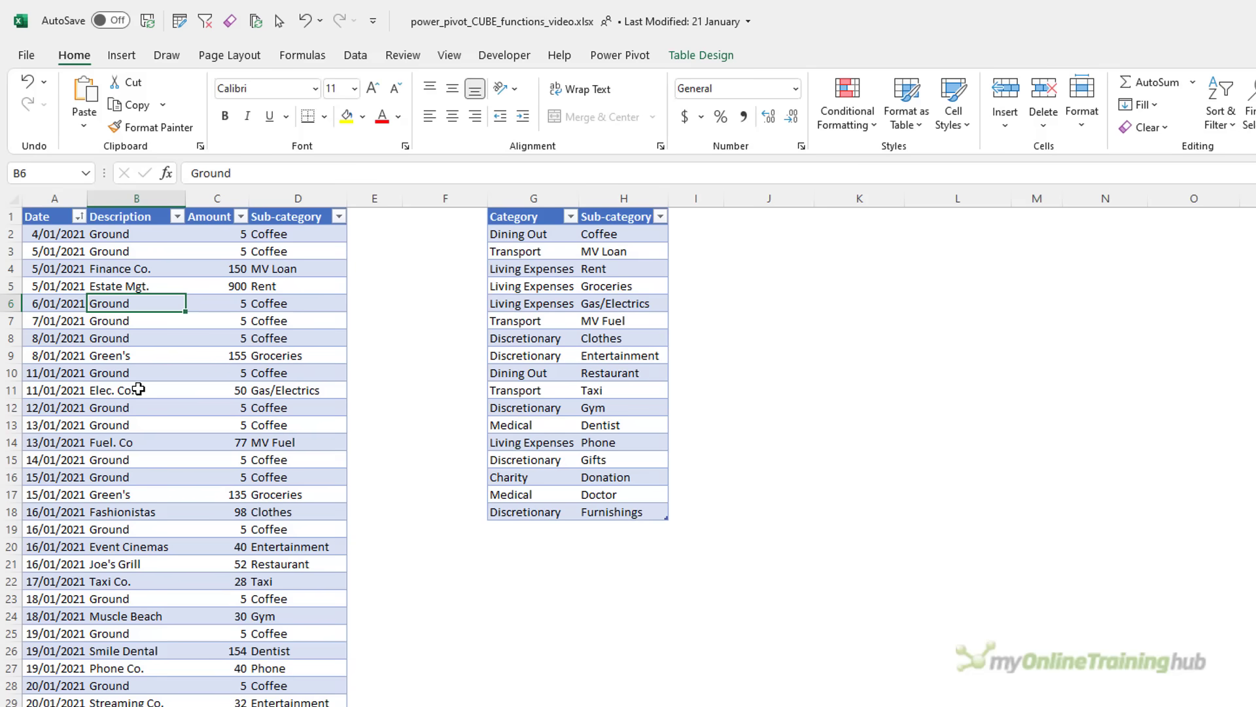
Set up a PivotTable from the Data table on a new worksheet, adding the data to the Data Model.
left_click(121, 56)
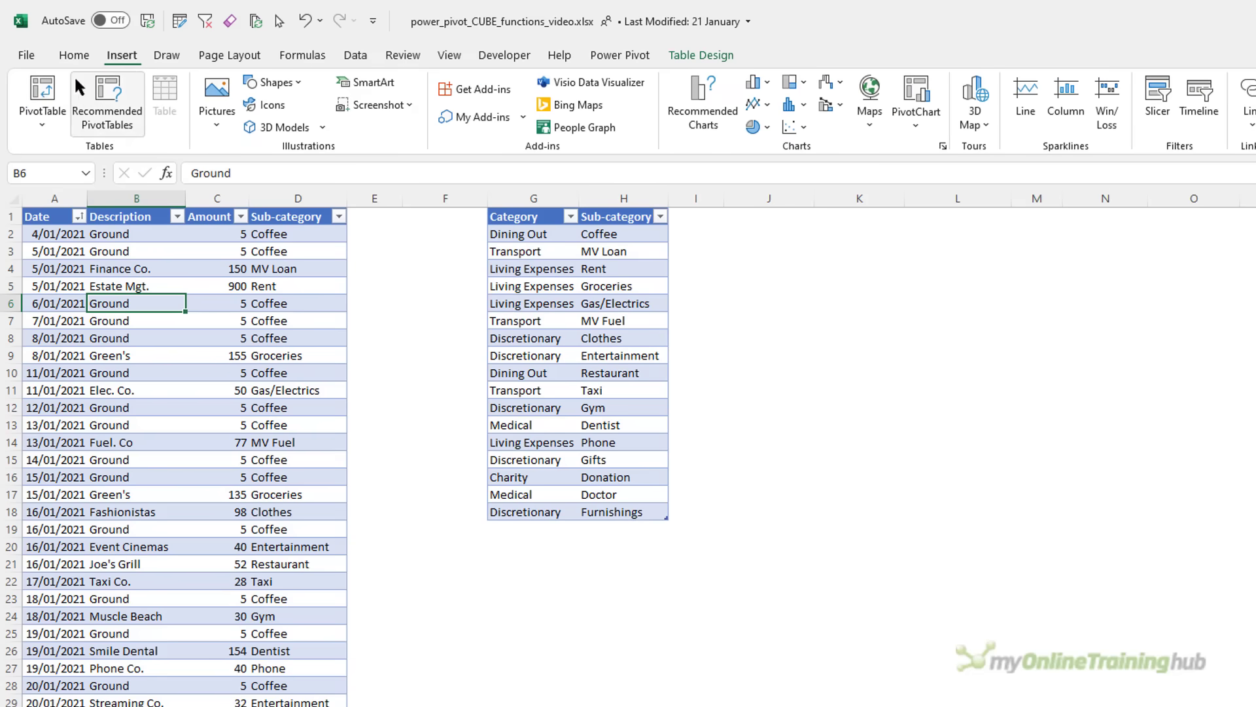
left_click(43, 99)
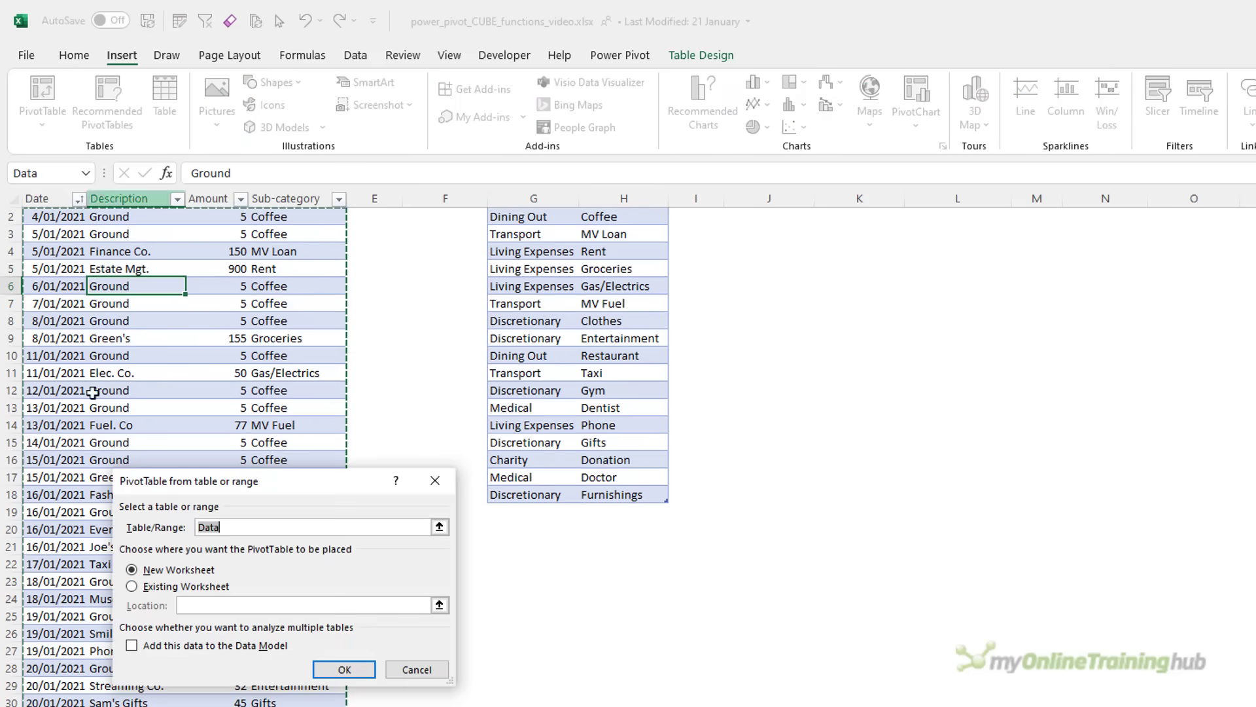
left_click(131, 645)
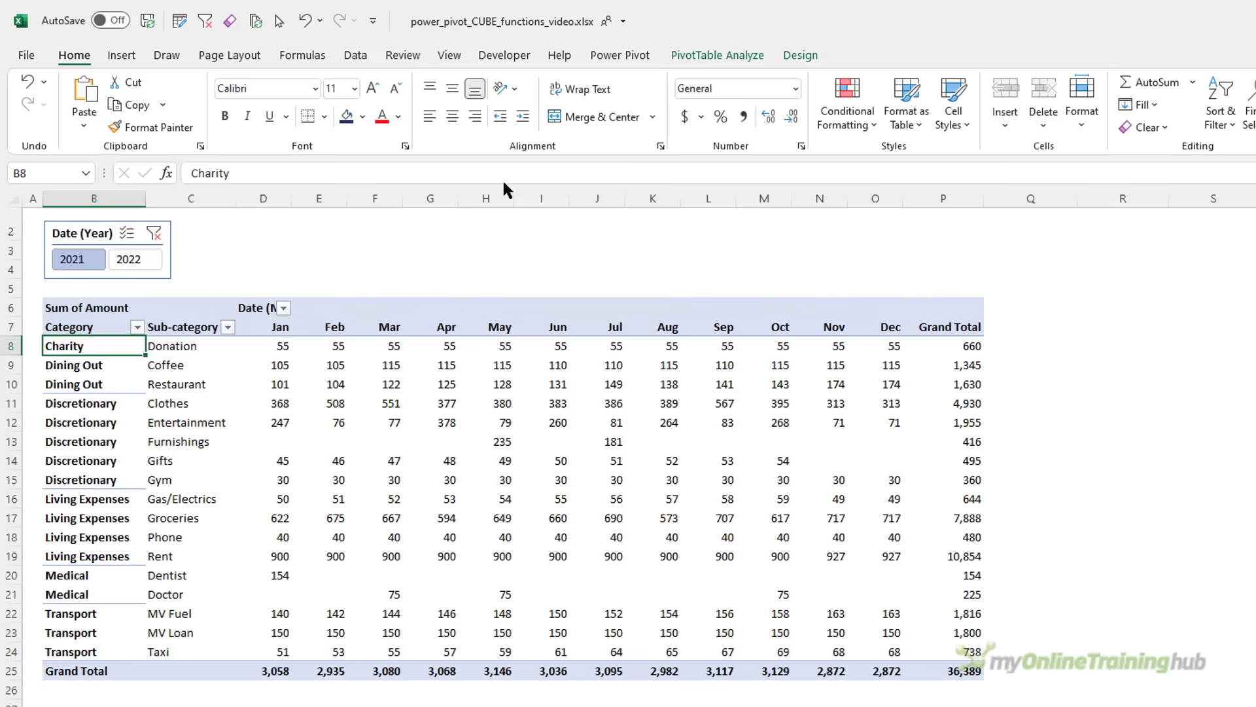
Set the PivotTable's report layout to Tabular Form and turn off its subtotals.
left_click(793, 55)
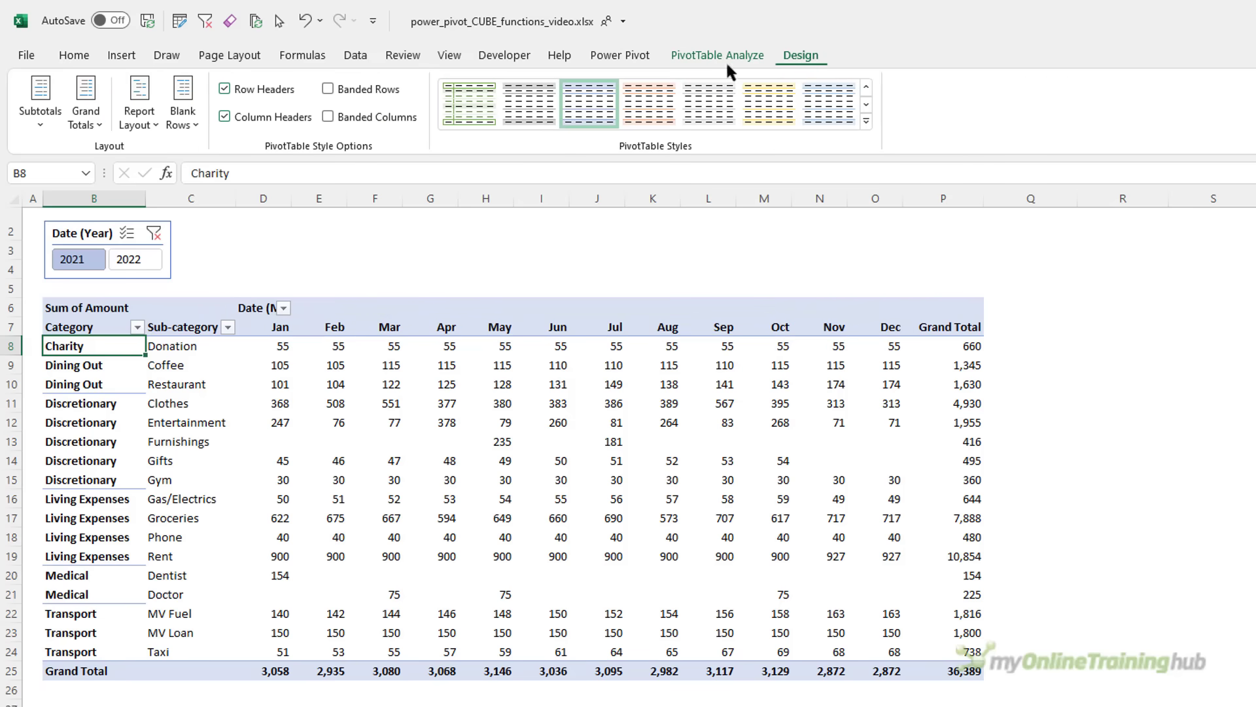
left_click(140, 123)
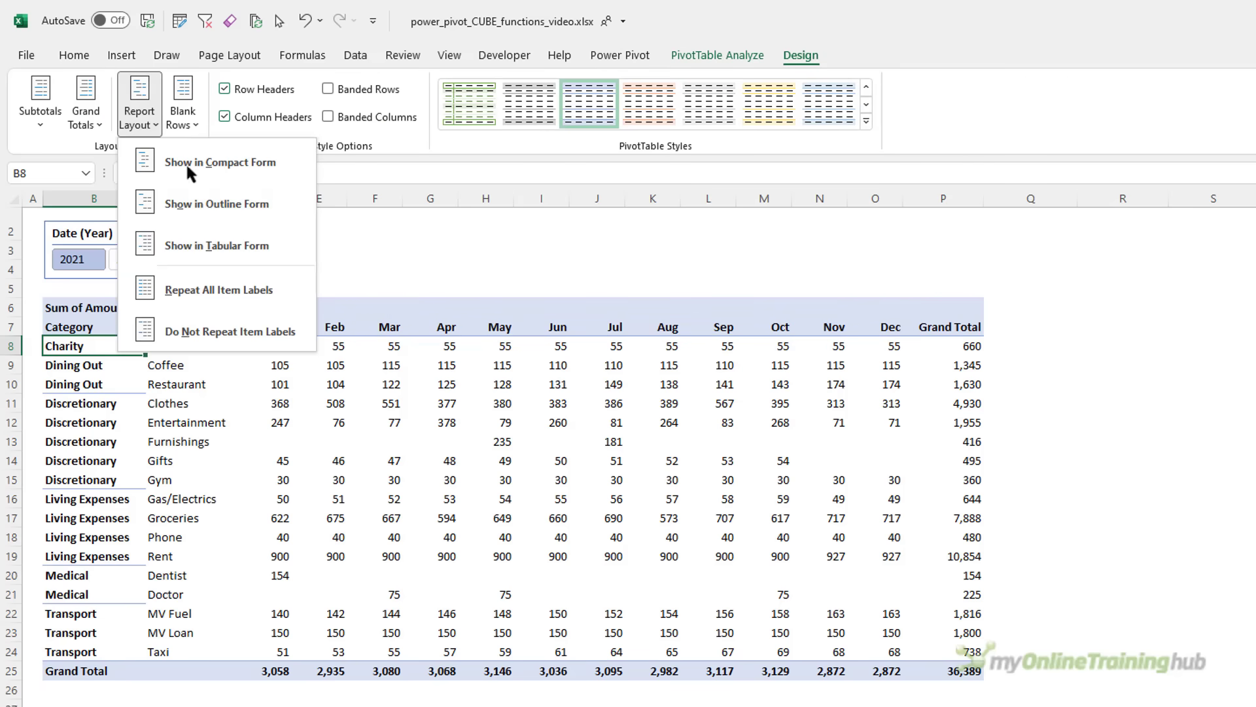
left_click(274, 244)
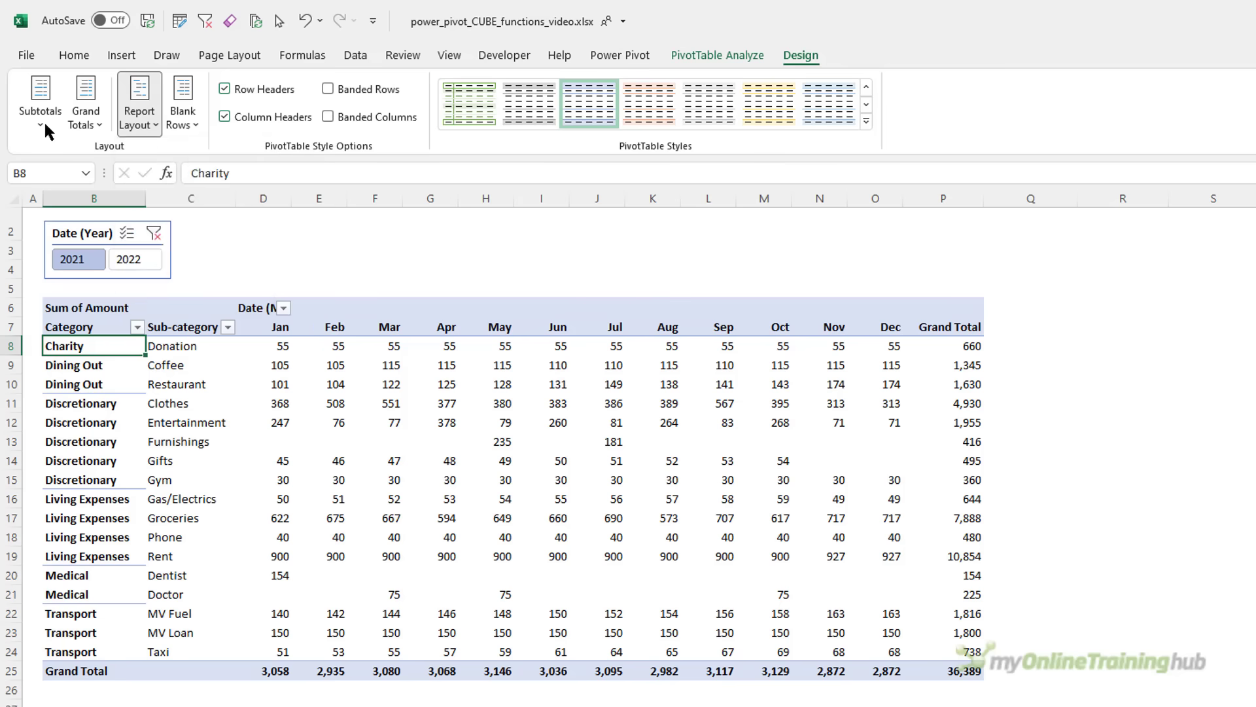
left_click(42, 117)
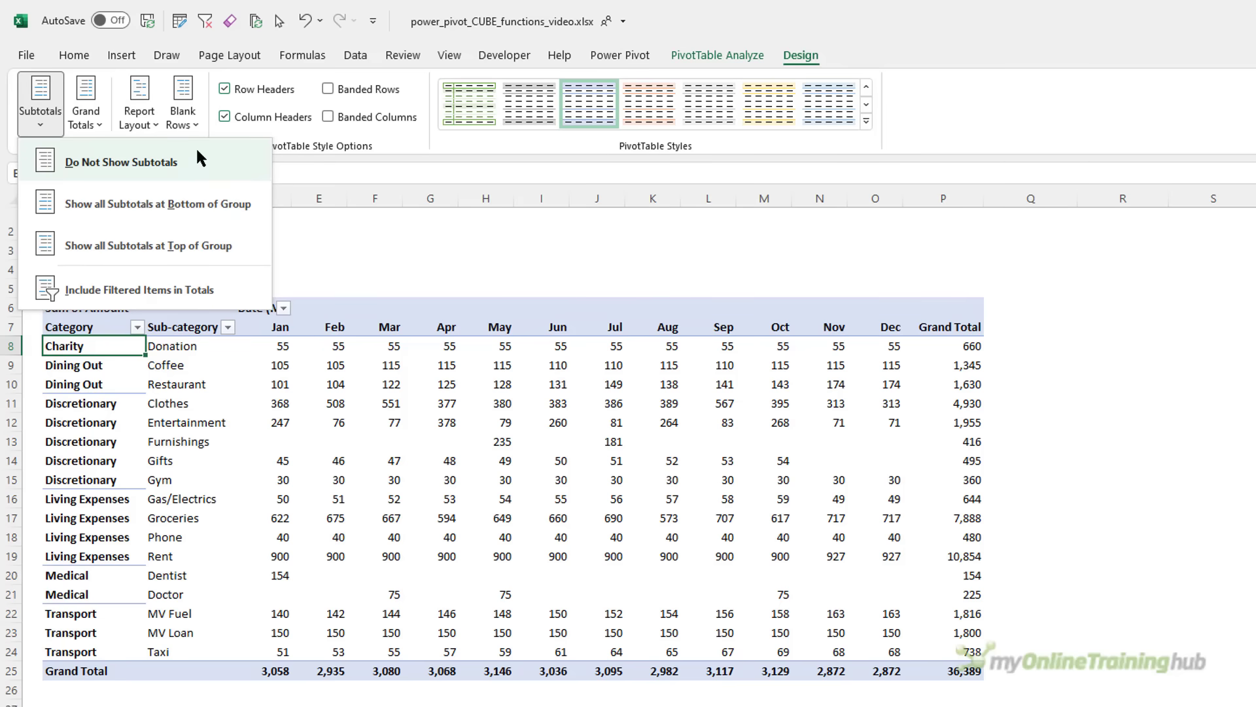
left_click(199, 158)
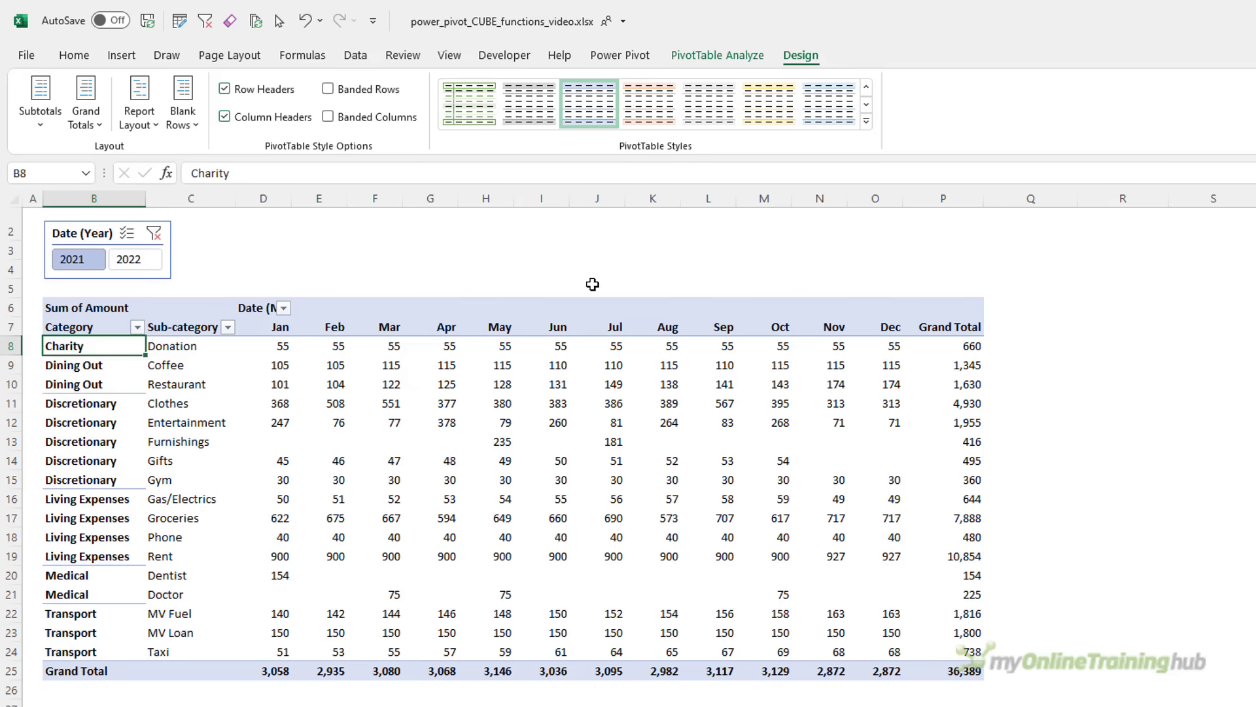
Convert the PivotTable to CUBE formulas with the OLAP tools.
left_click(708, 58)
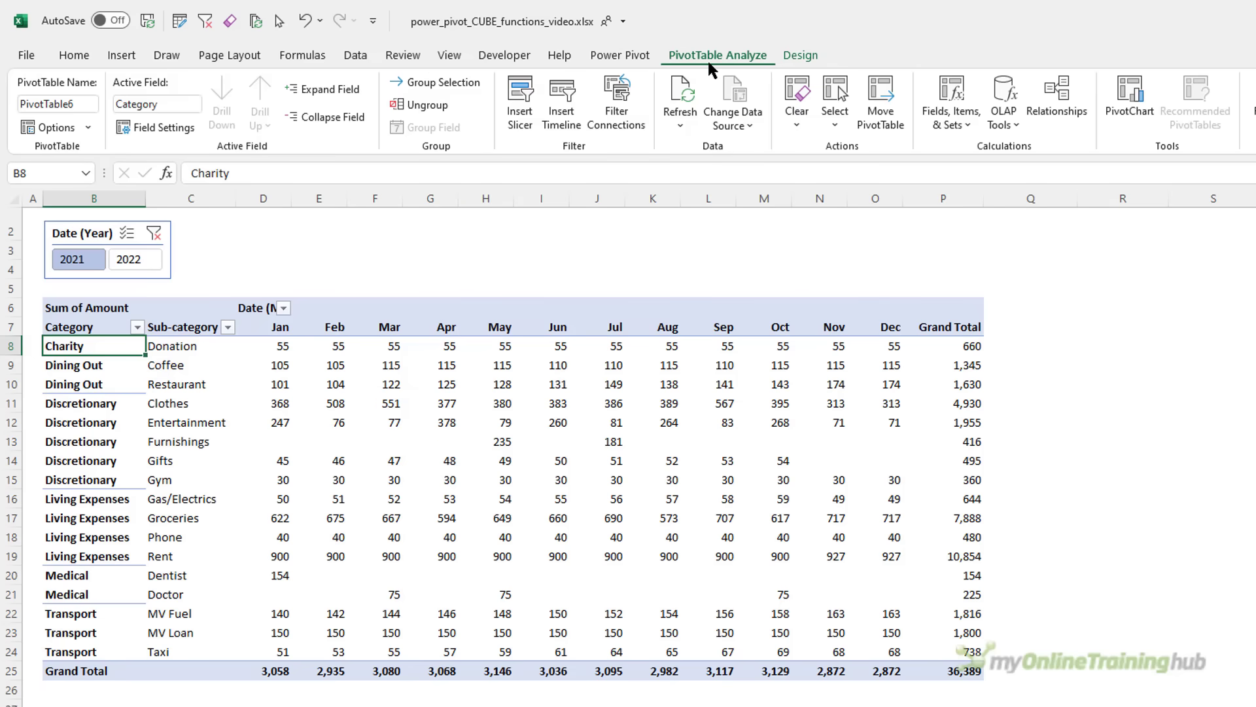
left_click(1002, 112)
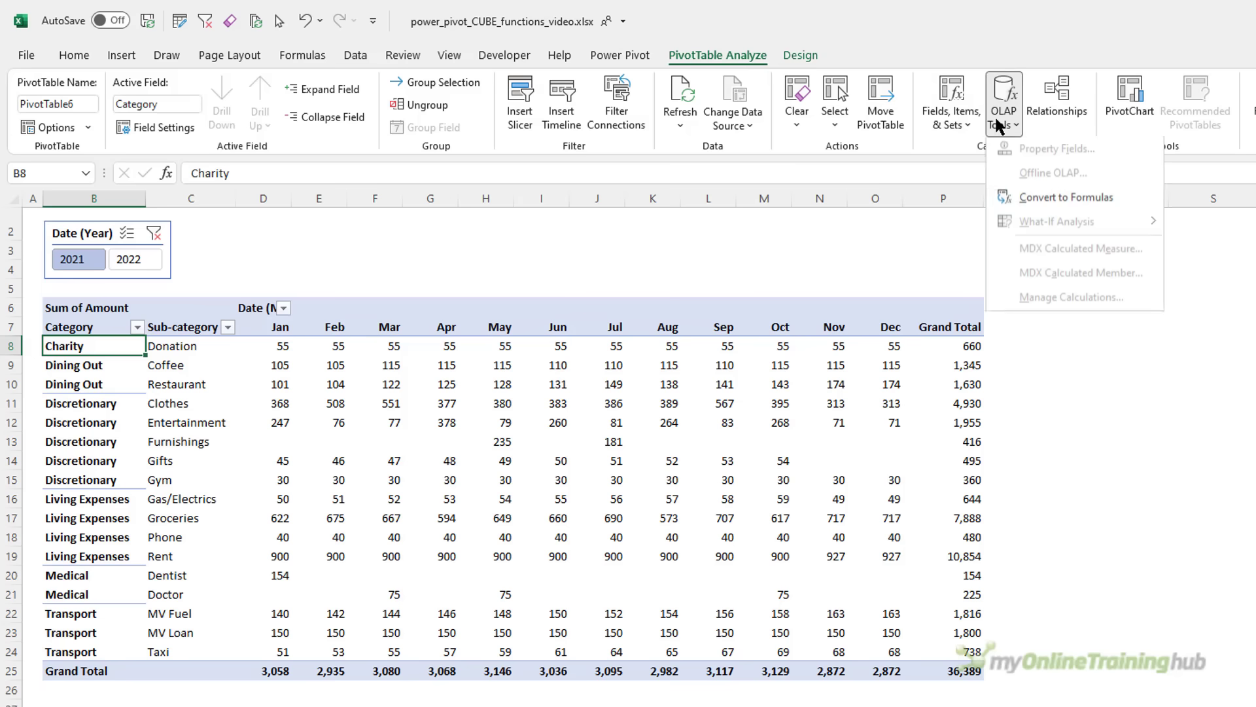
left_click(1120, 195)
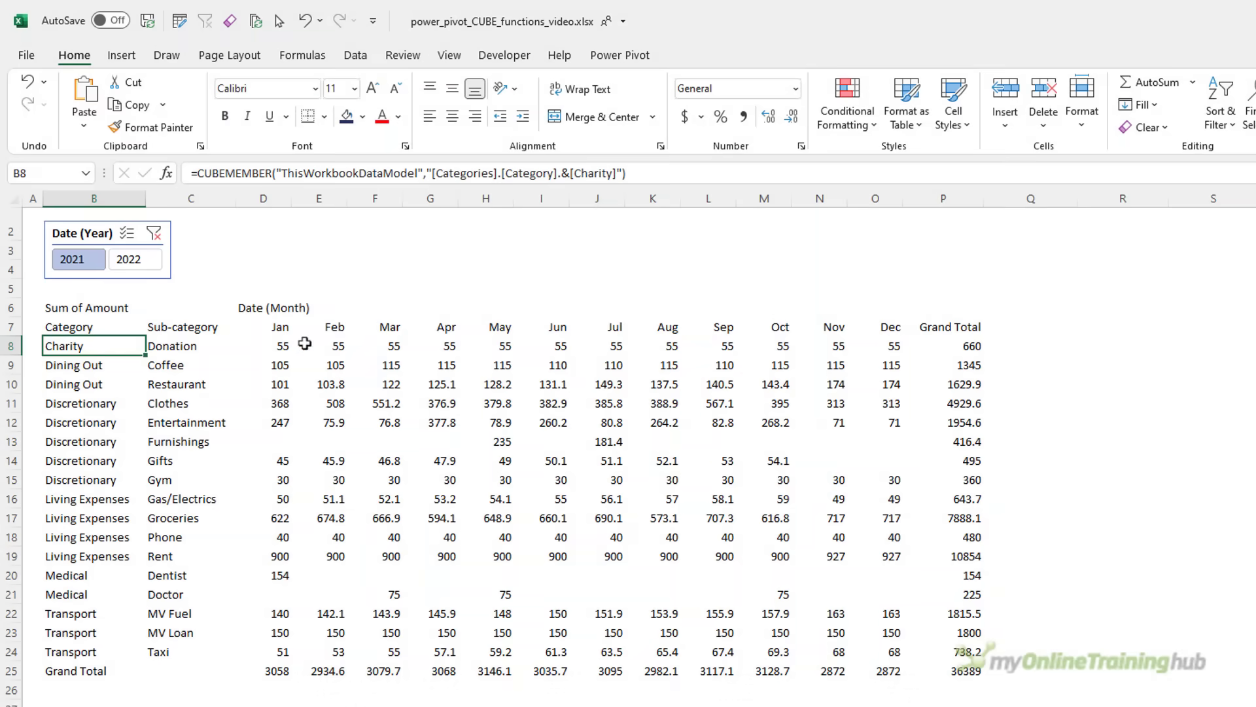
Examine the CUBE formulas behind the Donation row's values, its sub-category and category labels, and the Jan header.
left_click(288, 343)
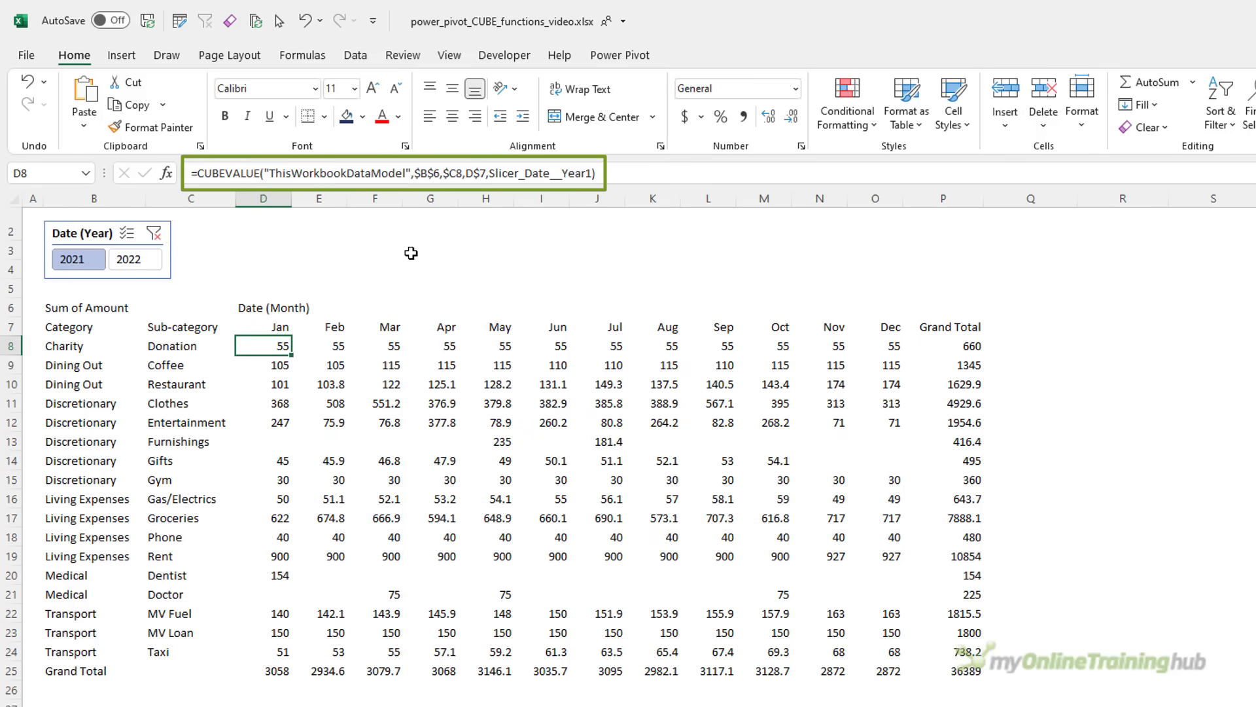
key("Right")
key("Right")
key("Left")
key("Left")
key("Left")
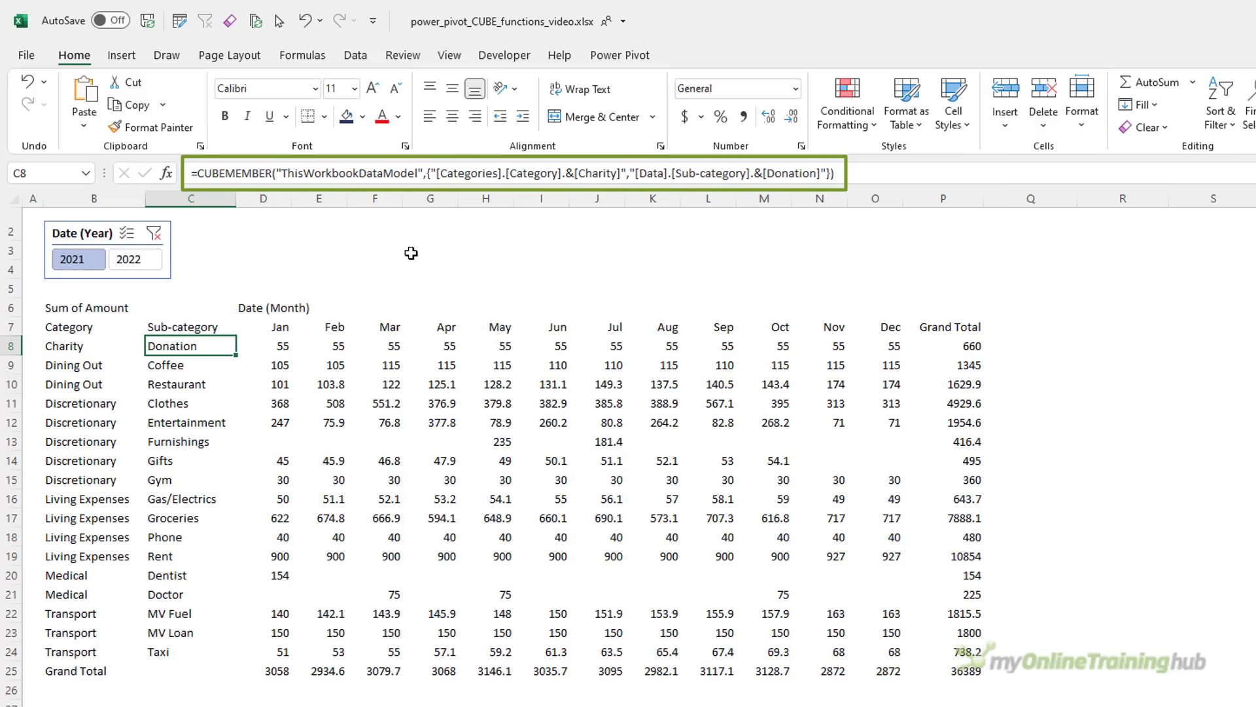
key("Left")
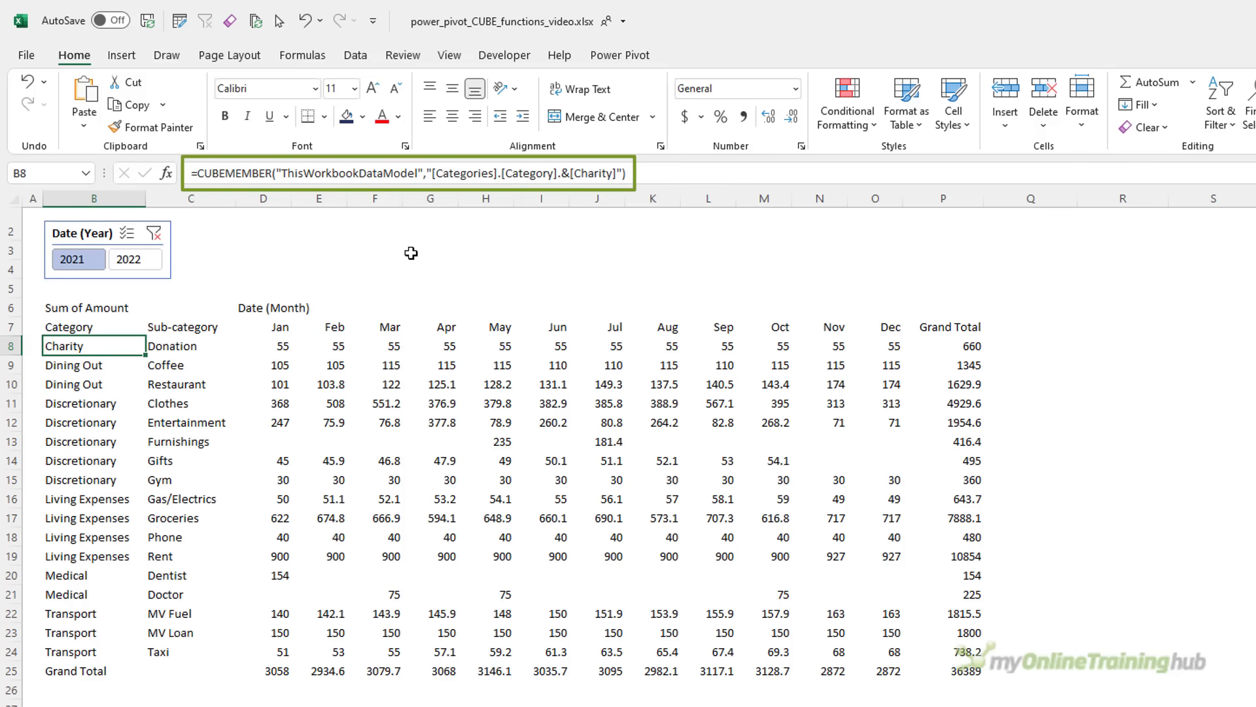
left_click(282, 327)
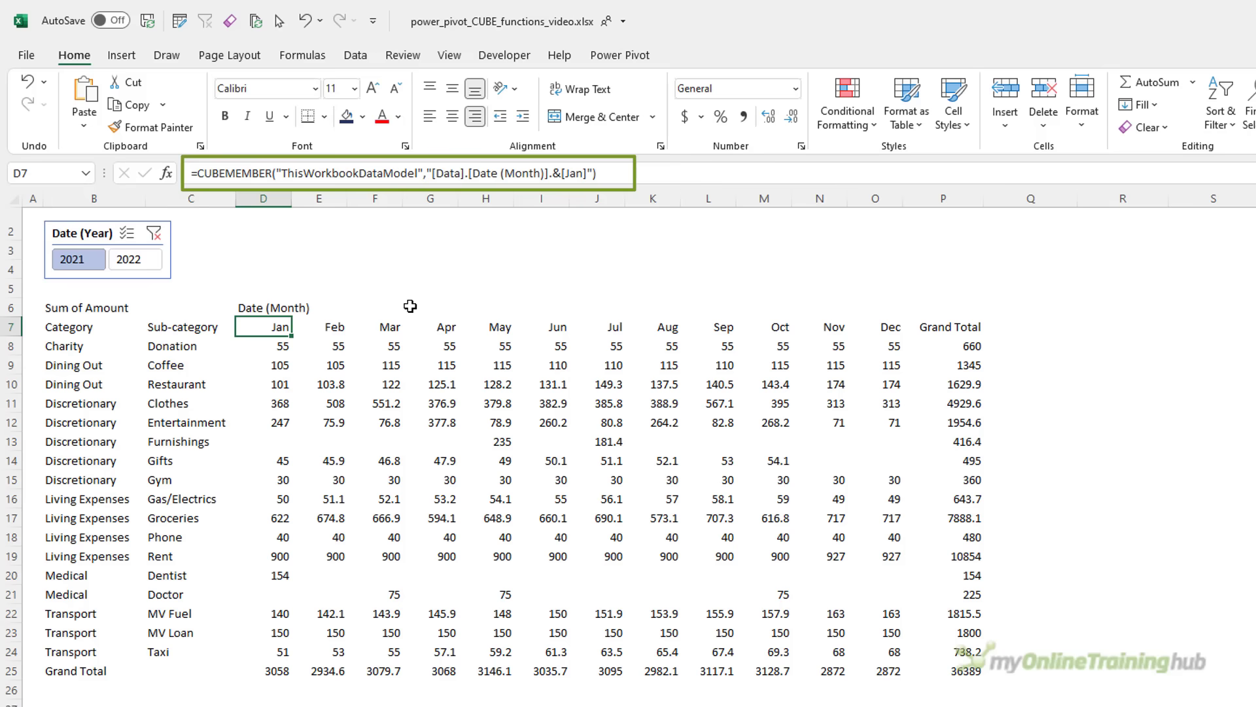
Examine the connection and each member expression of the CUBEVALUE formula in D8, leaving the formula as it is.
key("Down")
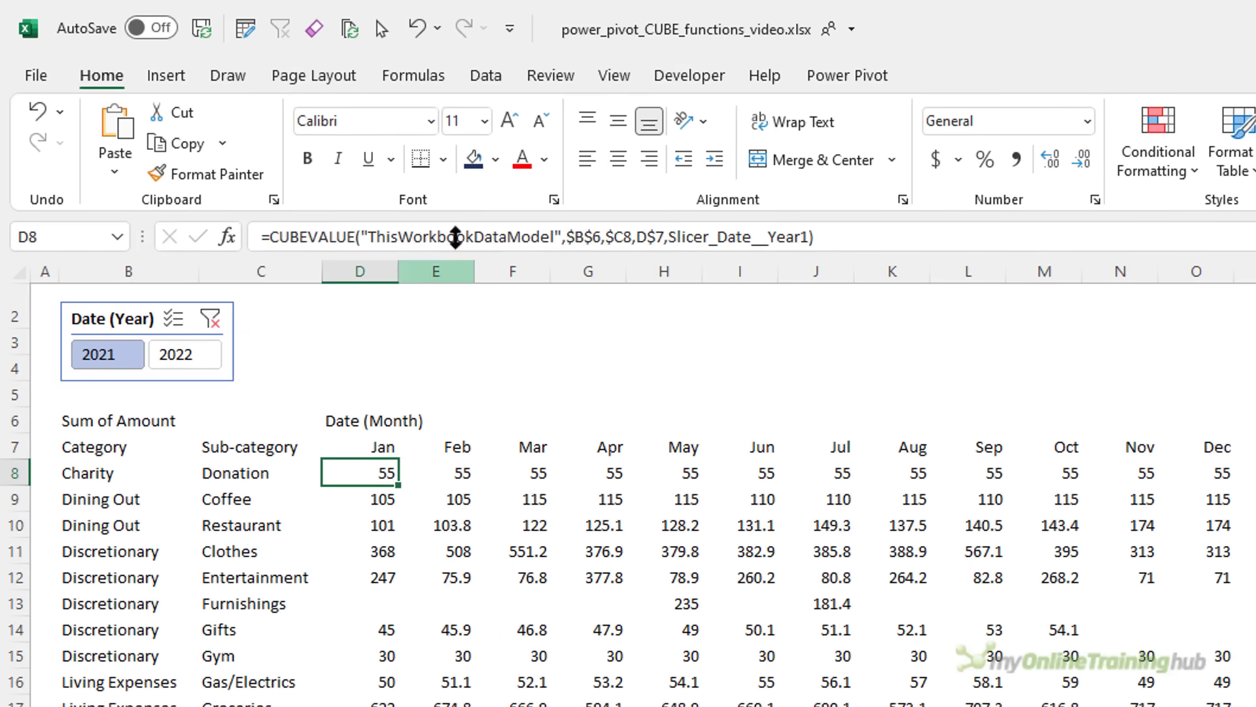
left_click(367, 187)
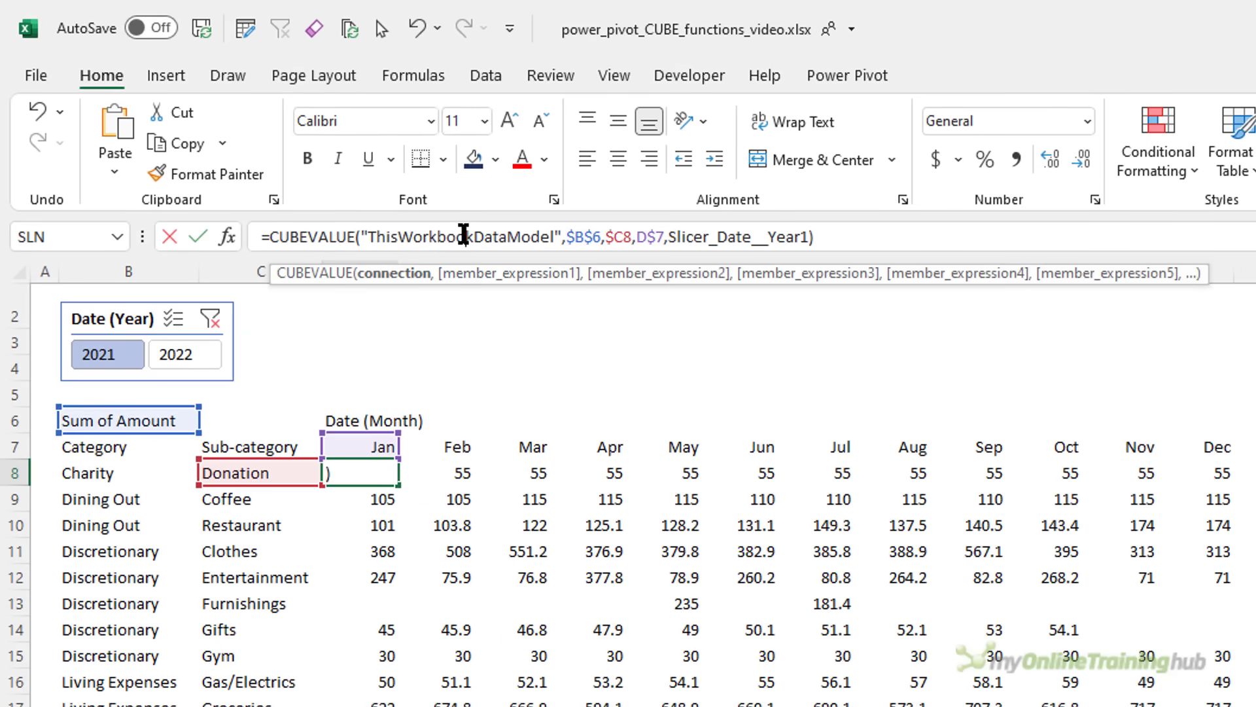
left_click(396, 274)
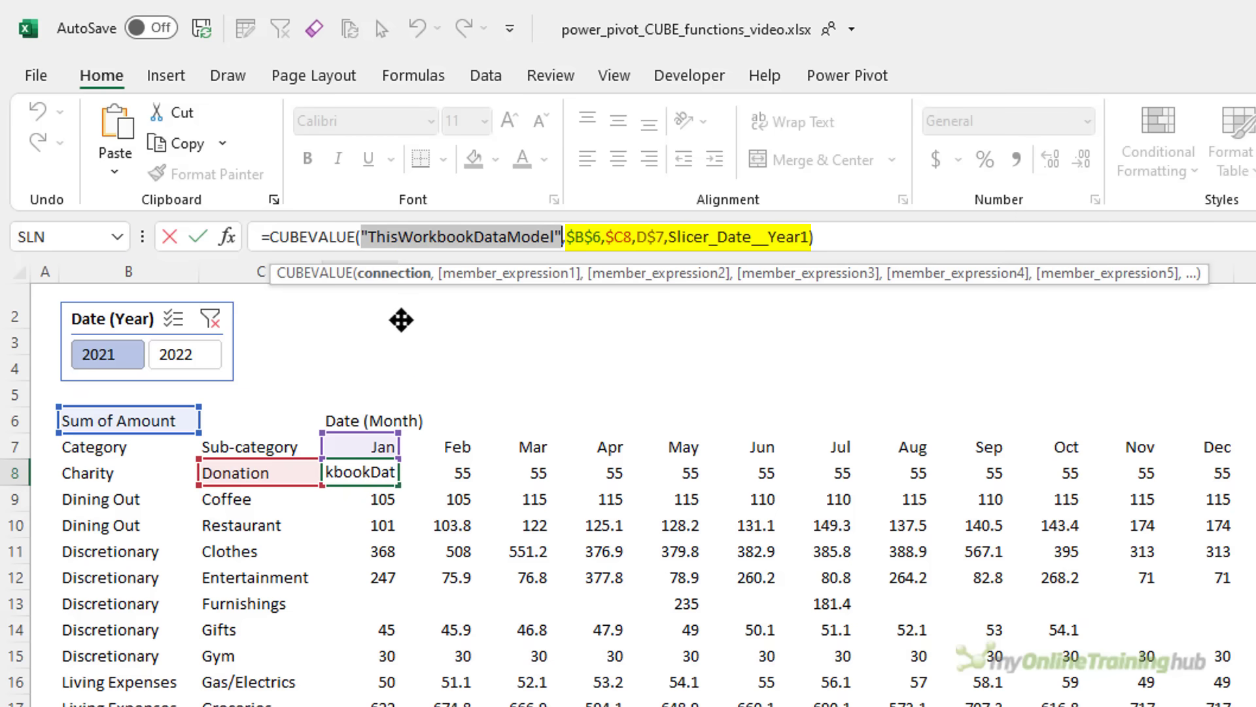
left_click(469, 277)
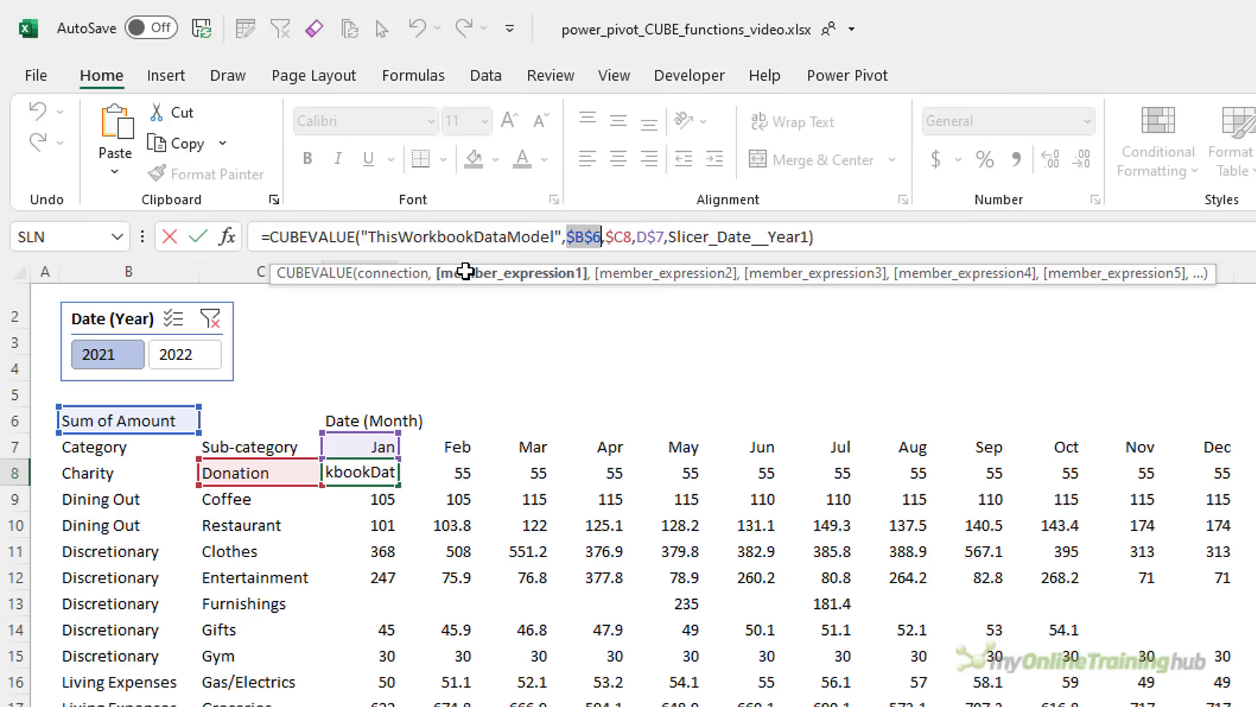
left_click(709, 237)
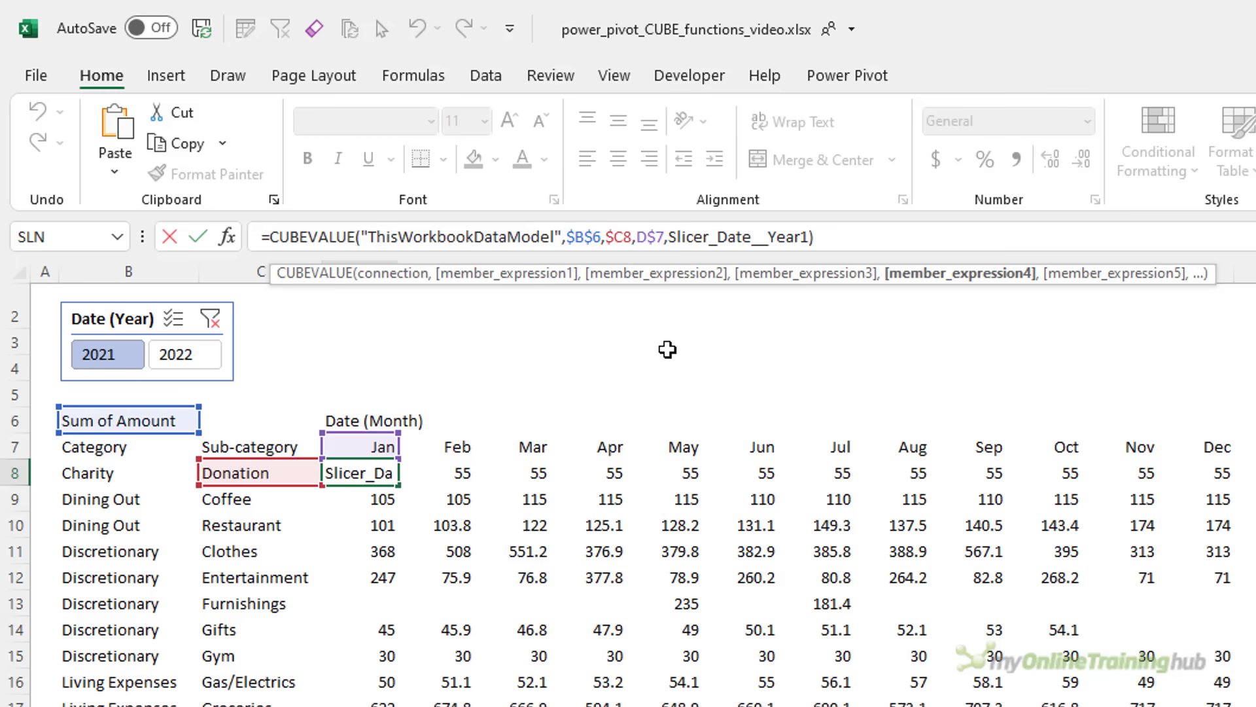
left_click(391, 273)
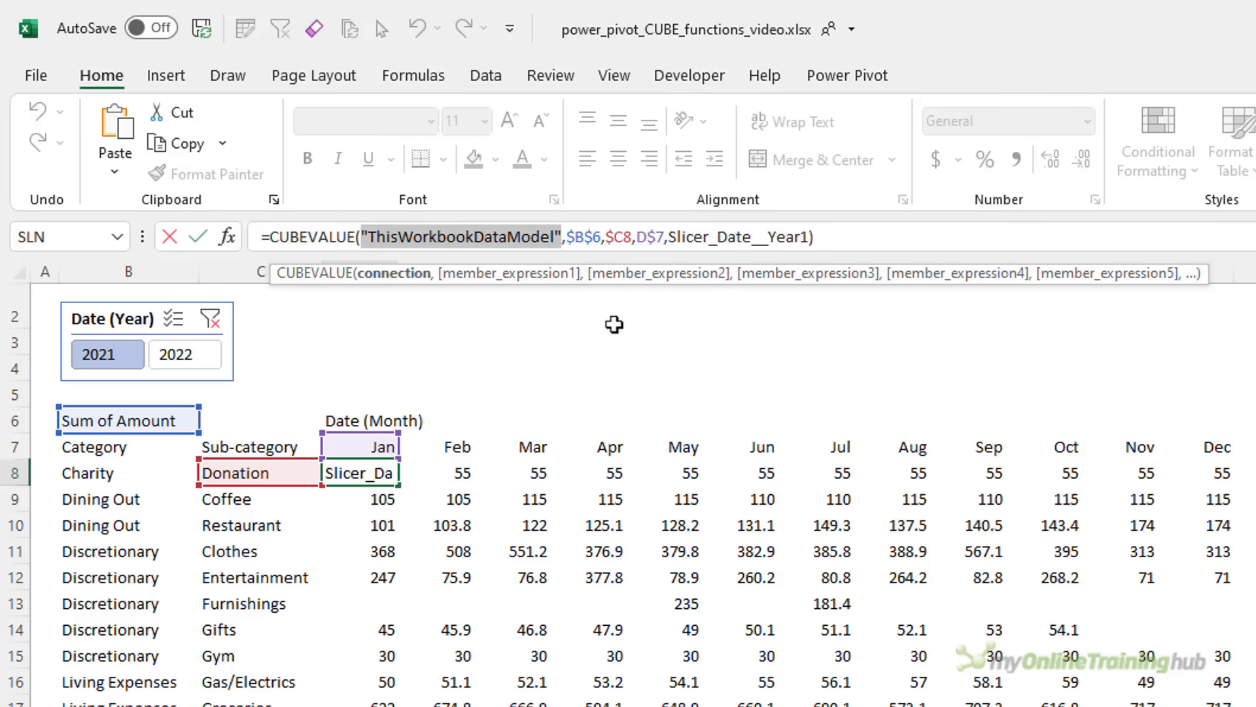
left_click(506, 275)
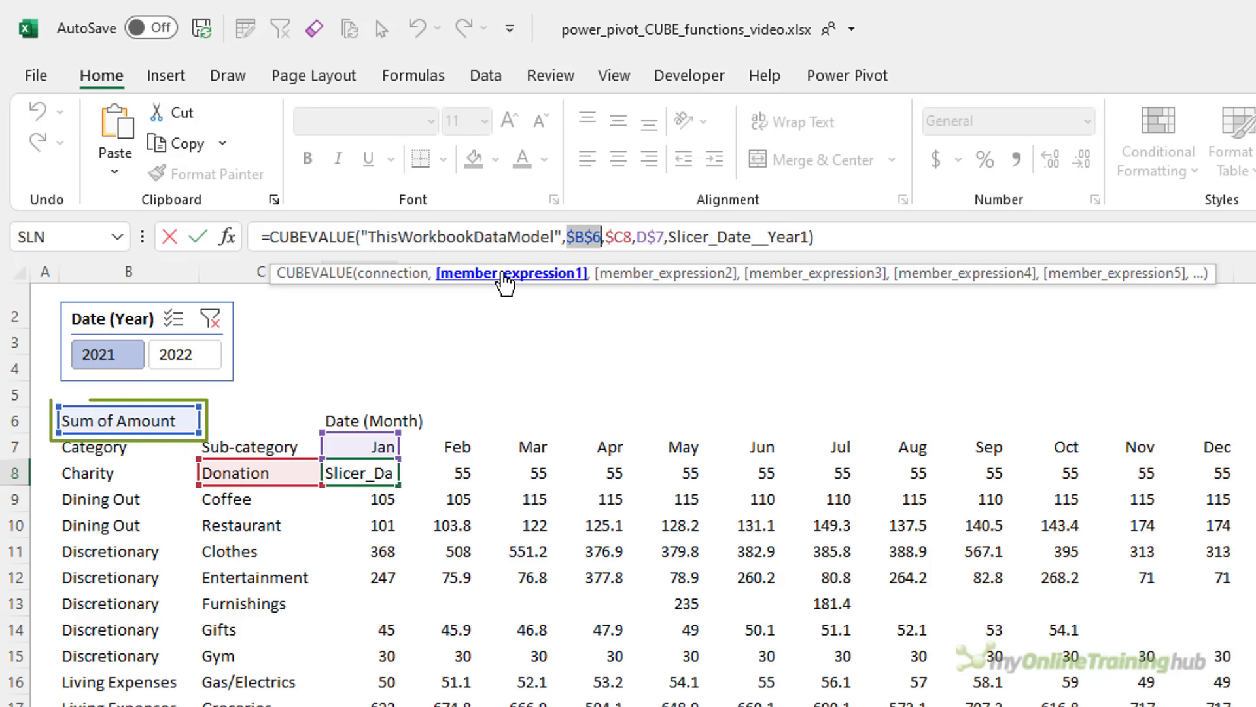
left_click(611, 274)
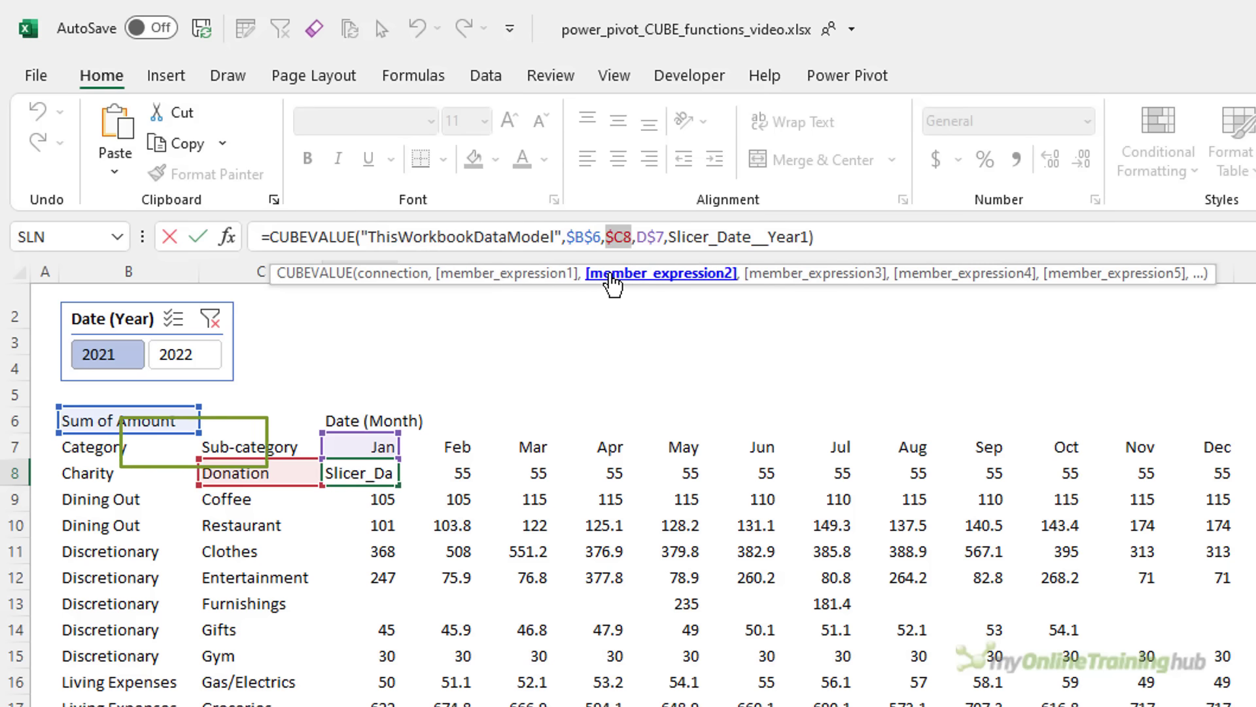
left_click(788, 291)
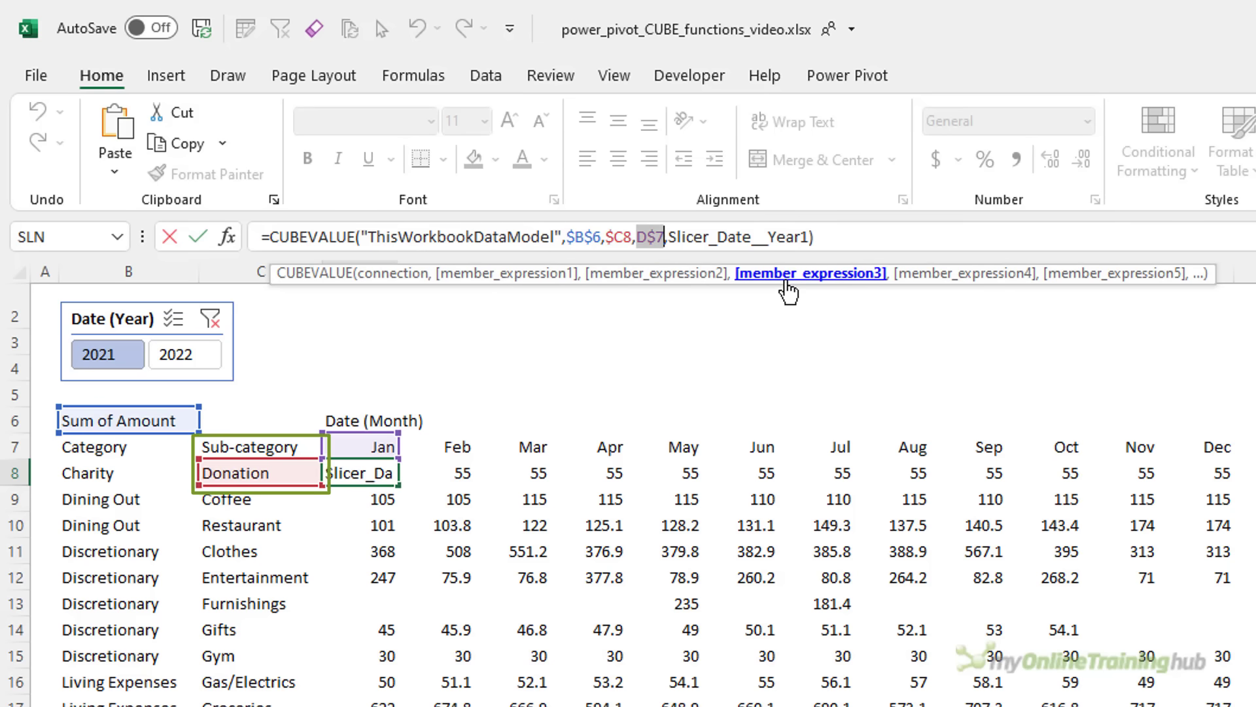
left_click(916, 274)
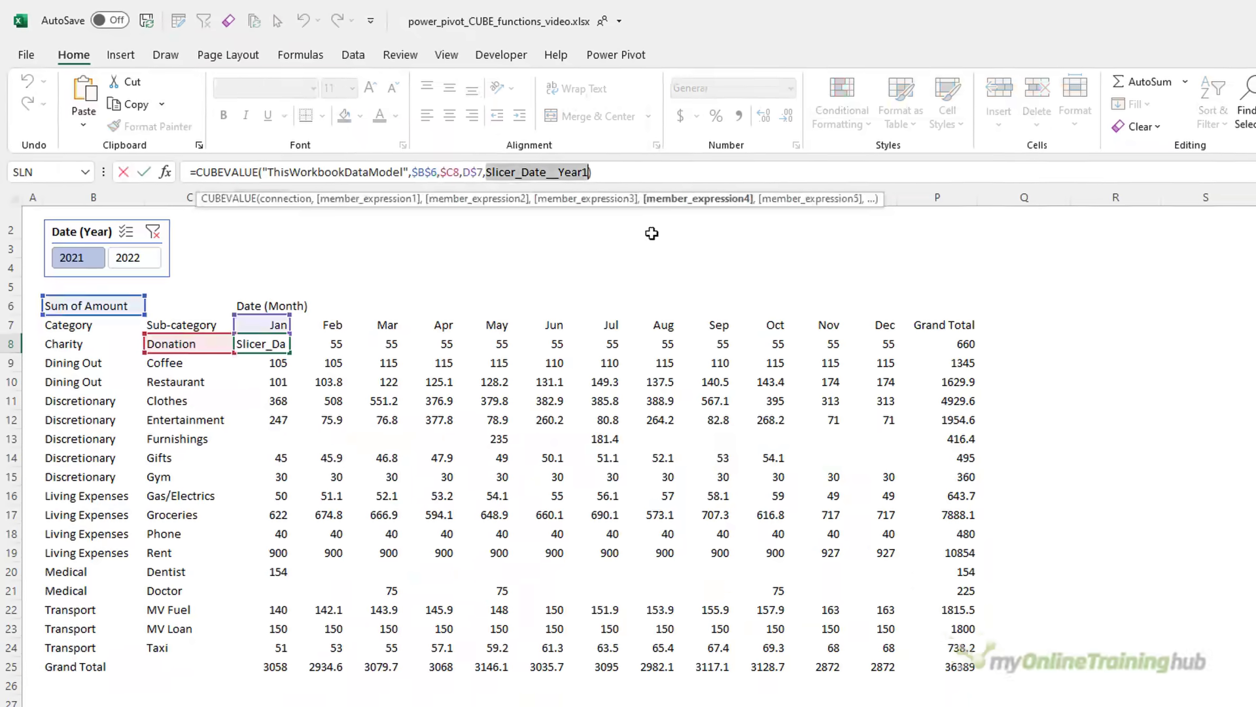
key("ctrl+Return")
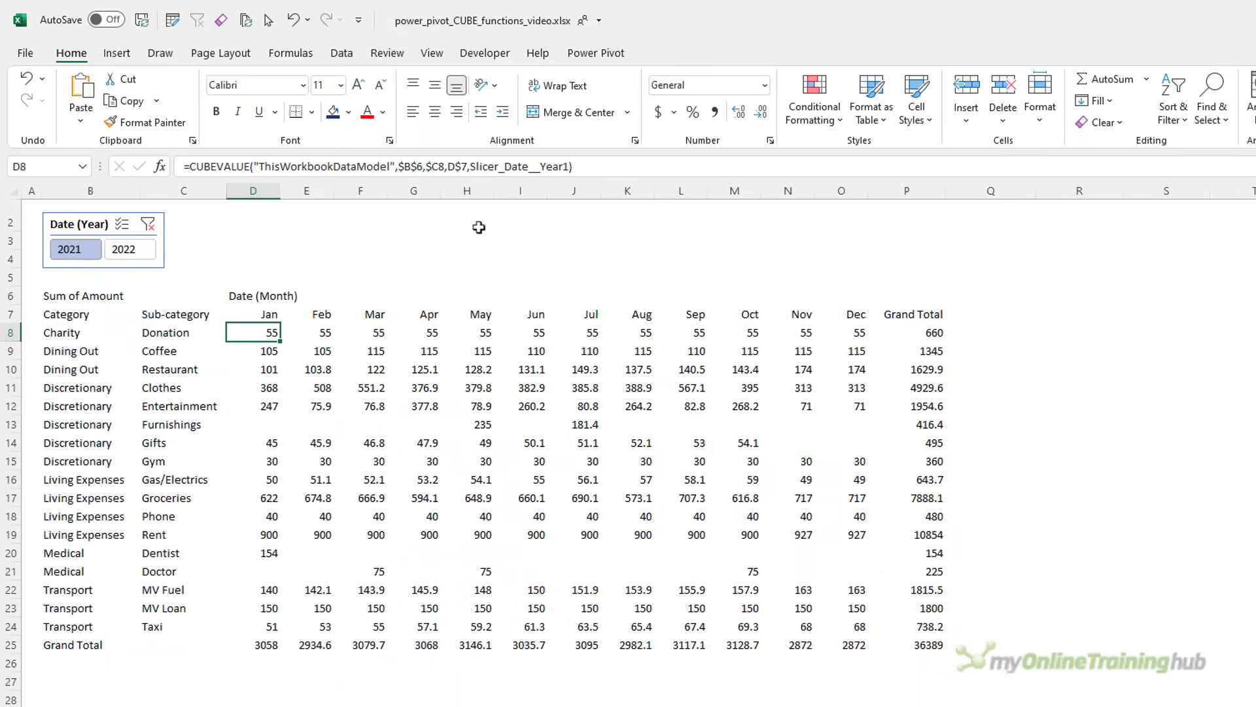
Check the Date (Year) slicer's name for use in formulas in its settings, without changing anything.
right_click(119, 230)
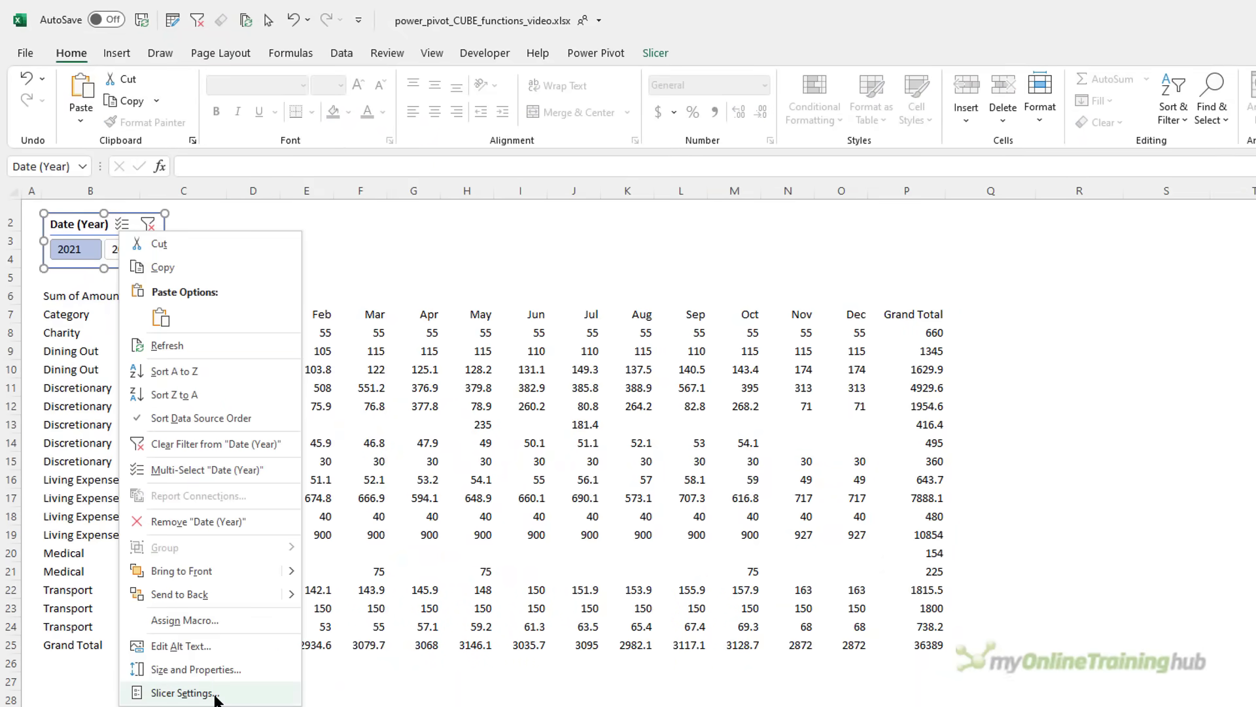
left_click(216, 694)
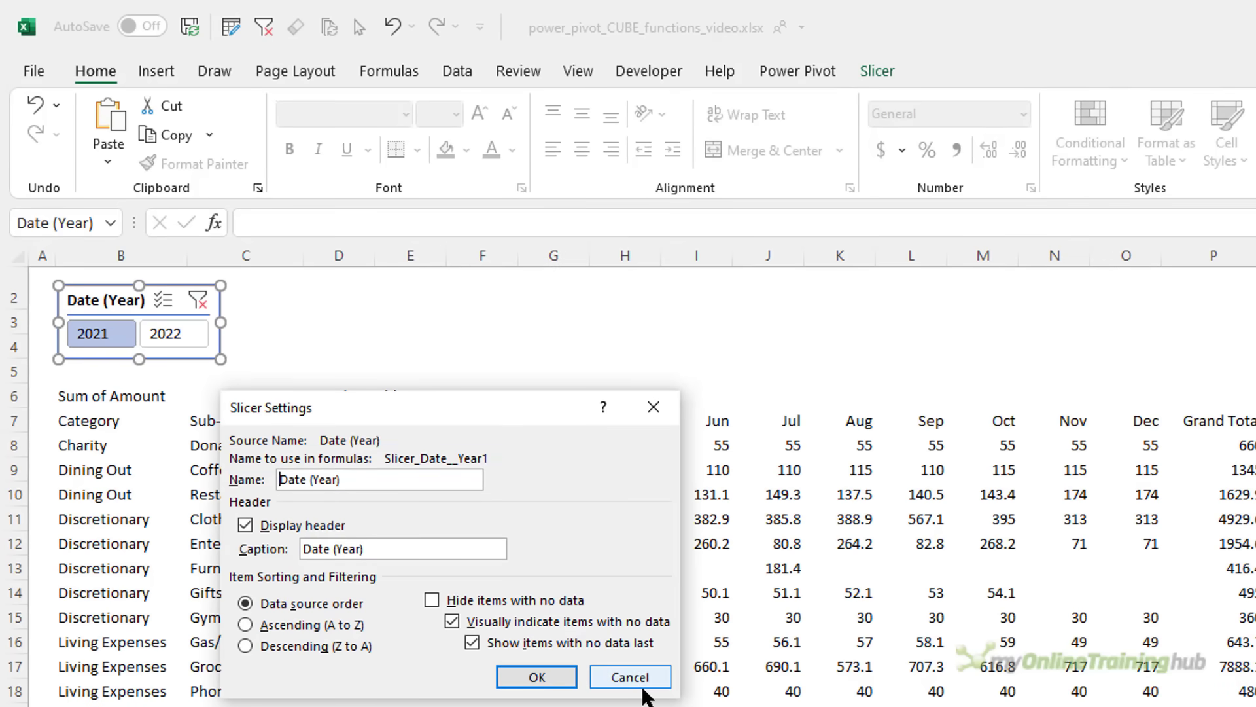
left_click(630, 677)
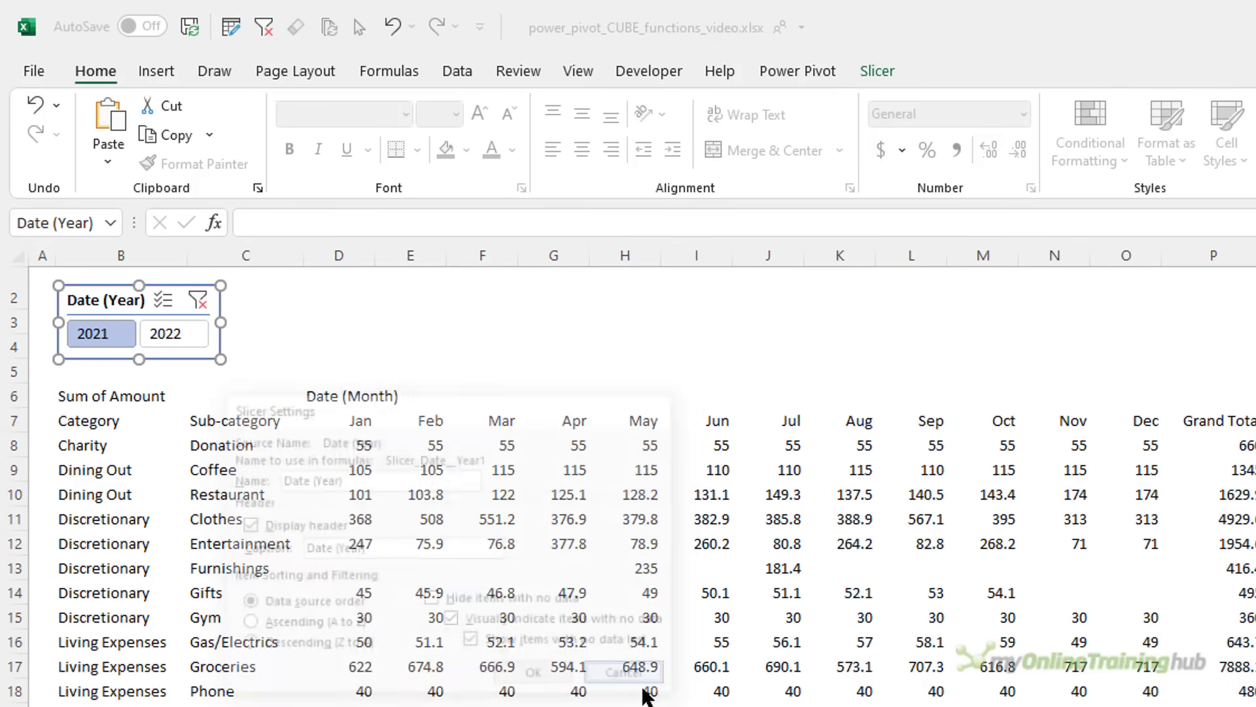
Check the full name of the slicer's defined name in the Name Manager, without editing it.
left_click(404, 73)
left_click(681, 128)
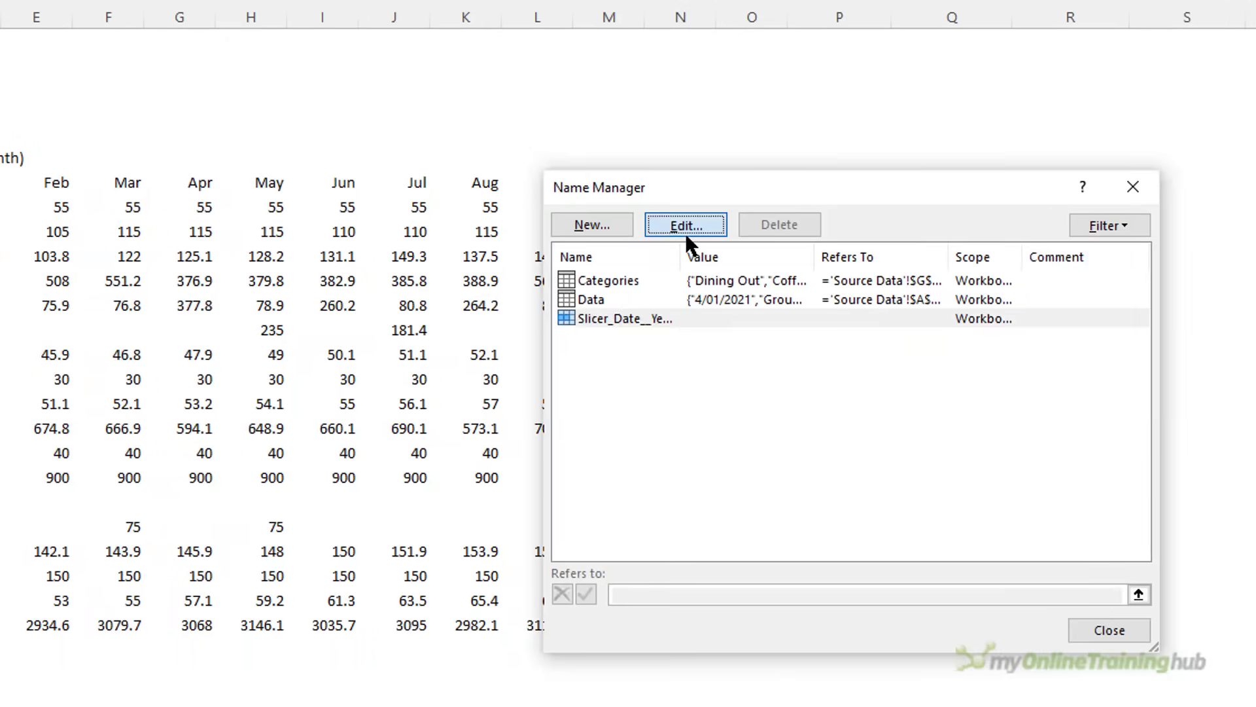
left_click(872, 343)
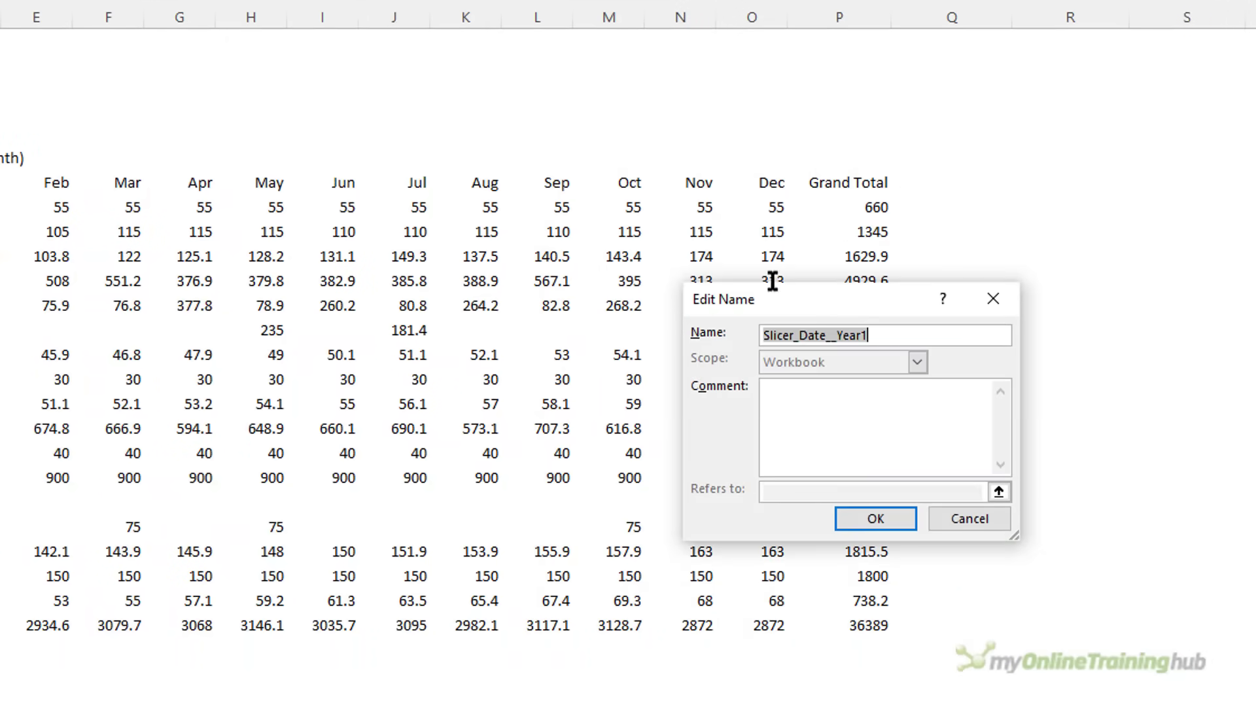
left_click(961, 526)
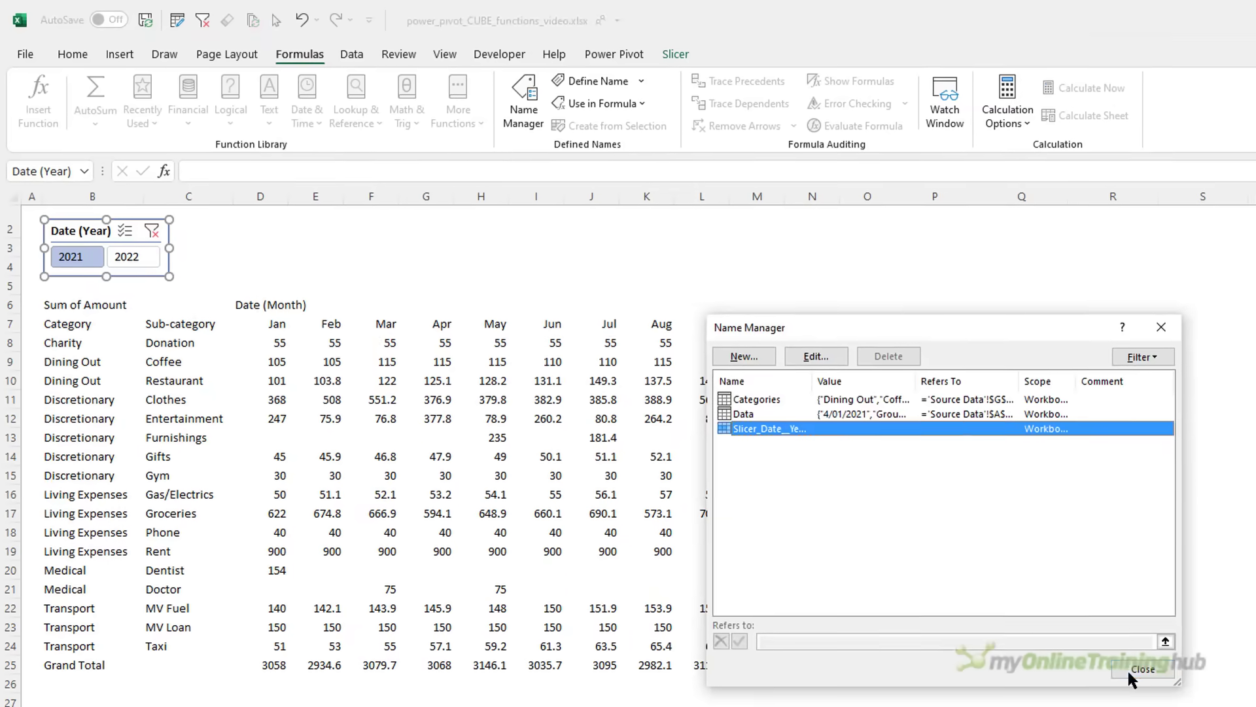
left_click(1128, 669)
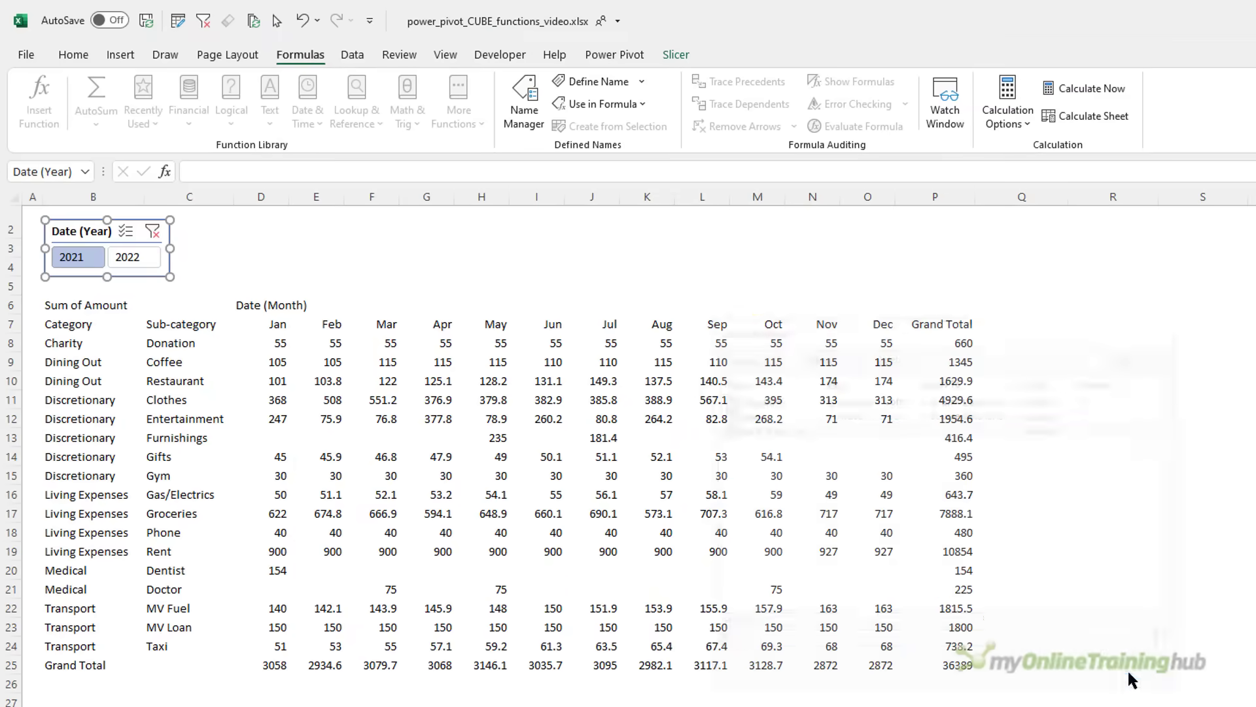
Compare the CUBEVALUE formula in D8 with the CUBEMEMBER formula behind the Donation label in C8.
left_click(280, 340)
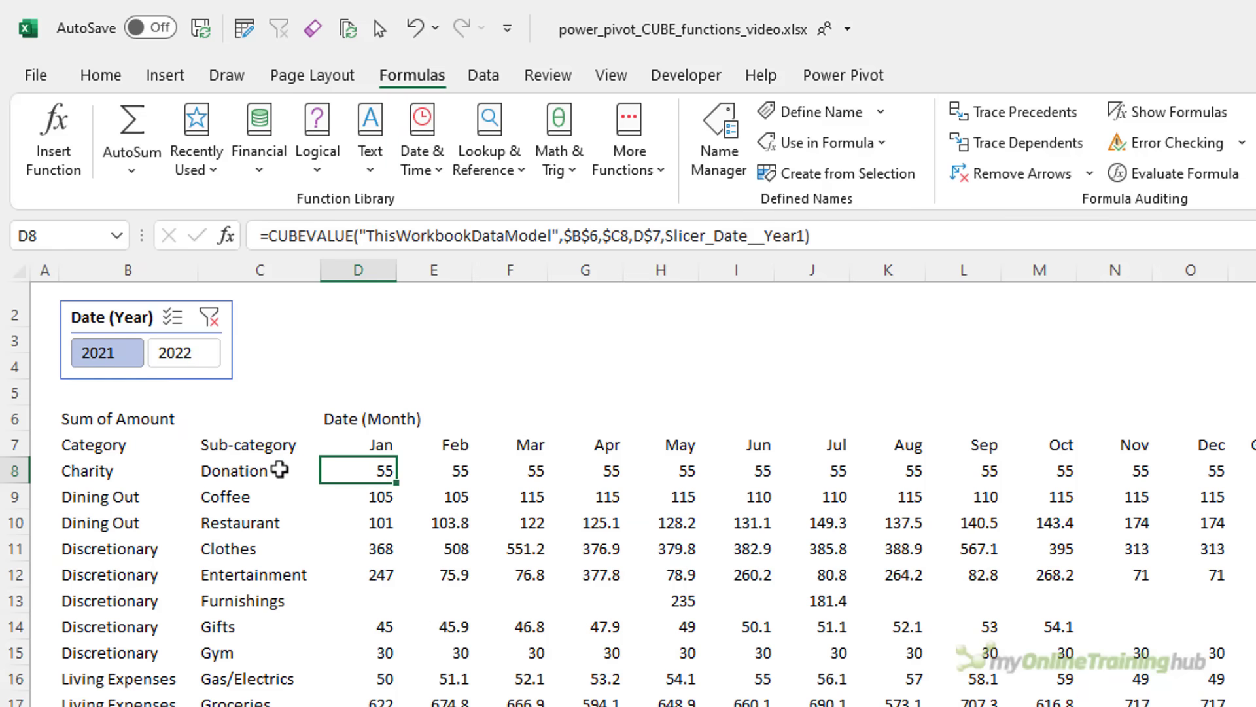
left_click(242, 470)
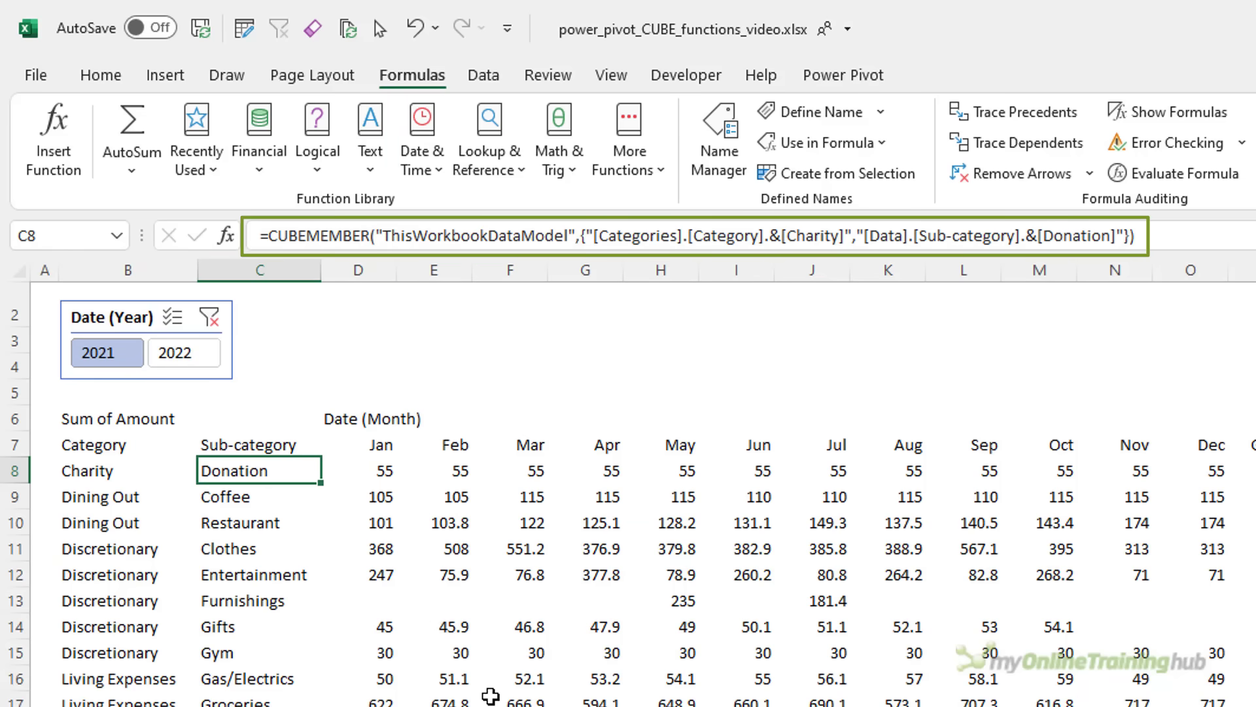
Compare the CUBEMEMBER formulas behind the Charity and Donation labels in B8 and C8, examining the connection and member expression arguments in C8.
key("Left")
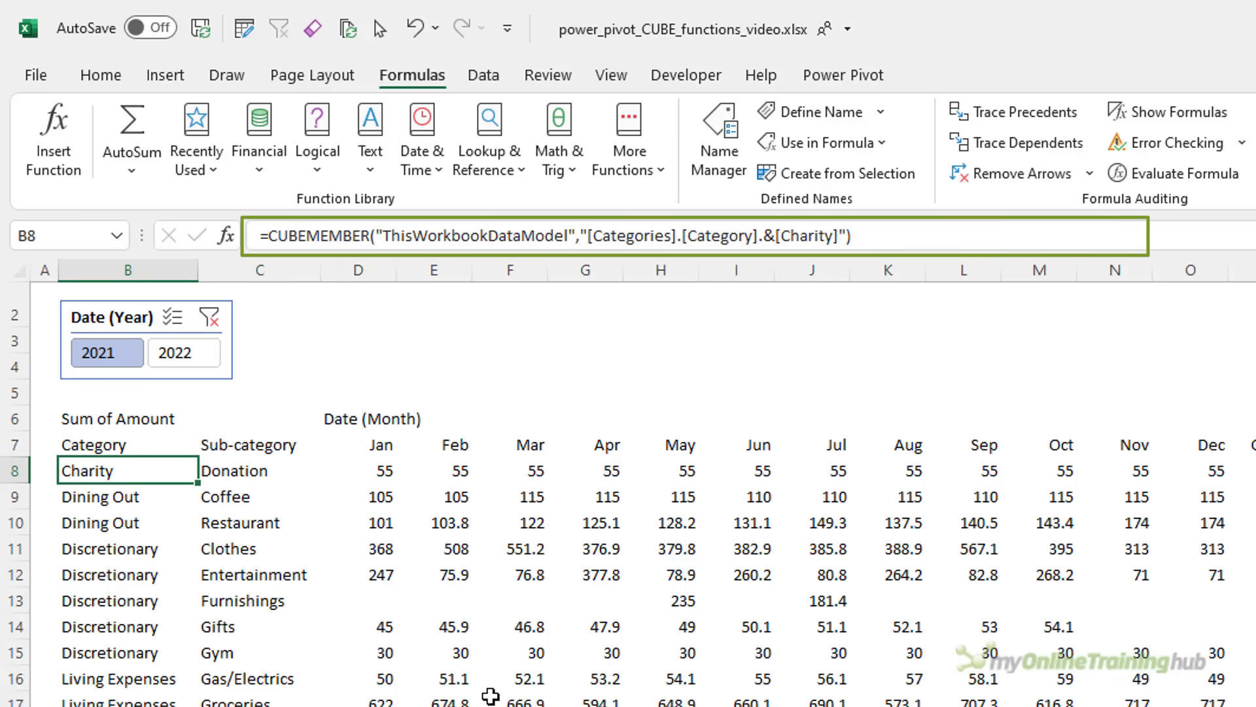
key("Right")
left_click(473, 234)
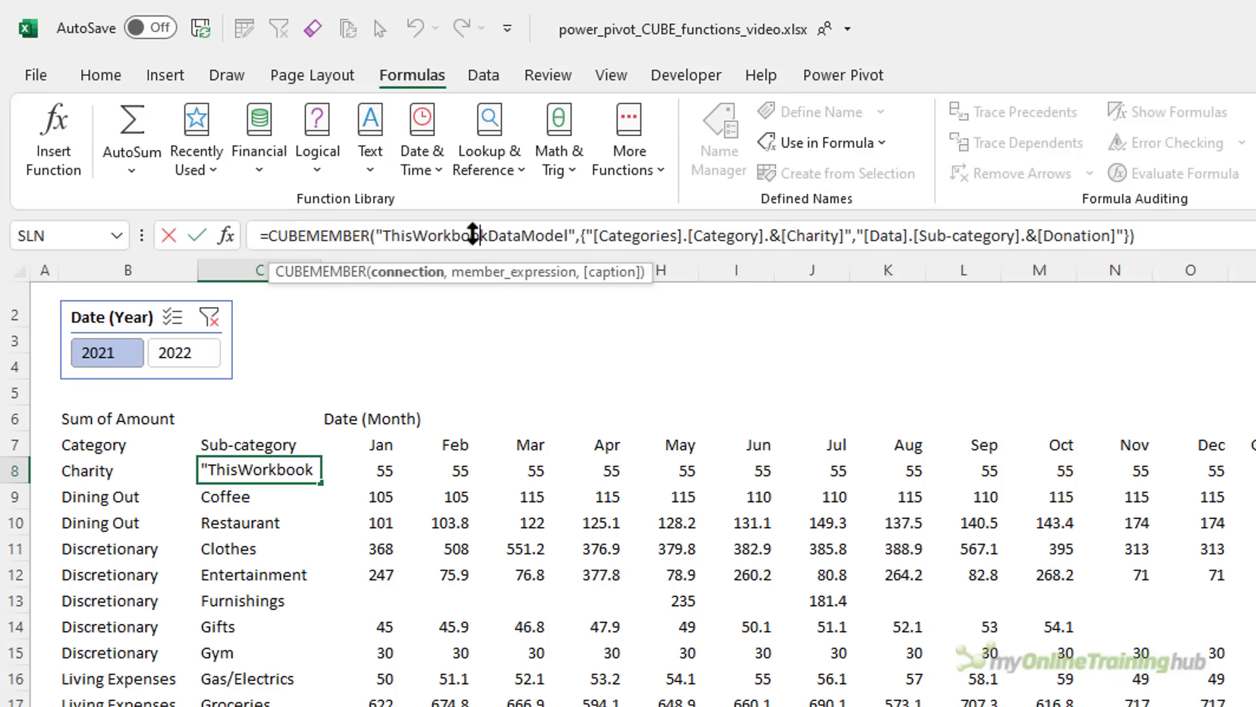
left_click(431, 274)
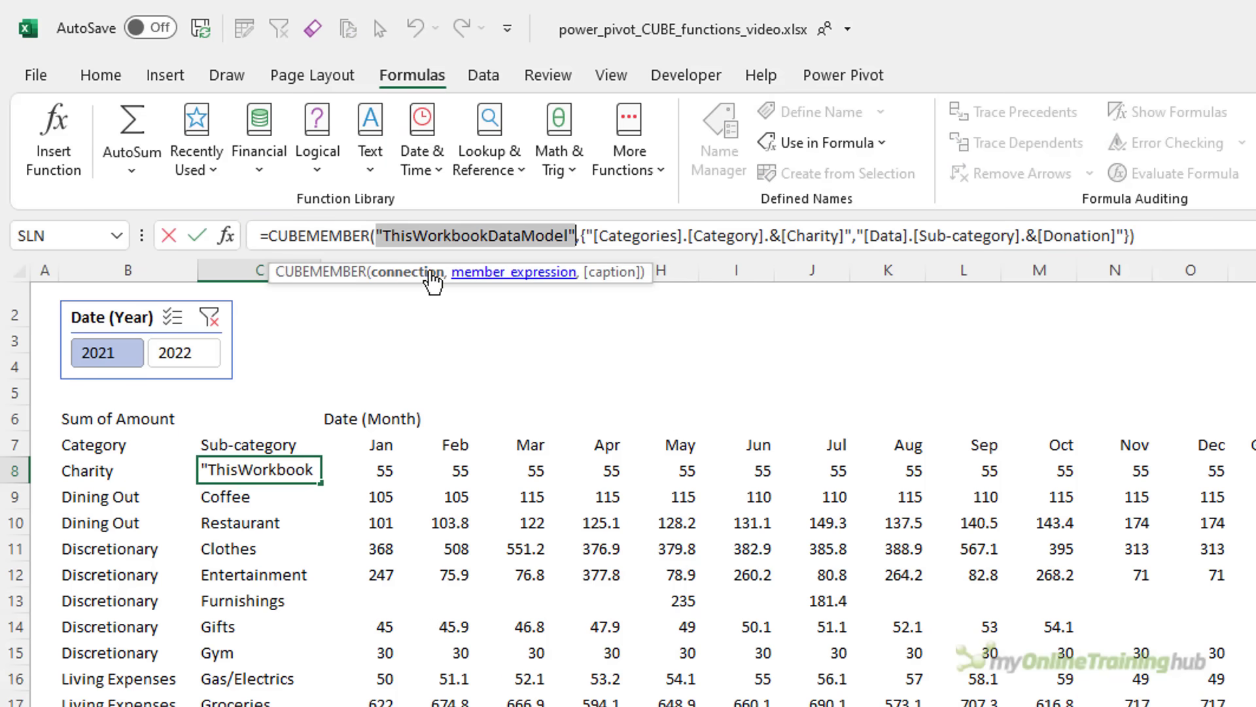
left_click(479, 274)
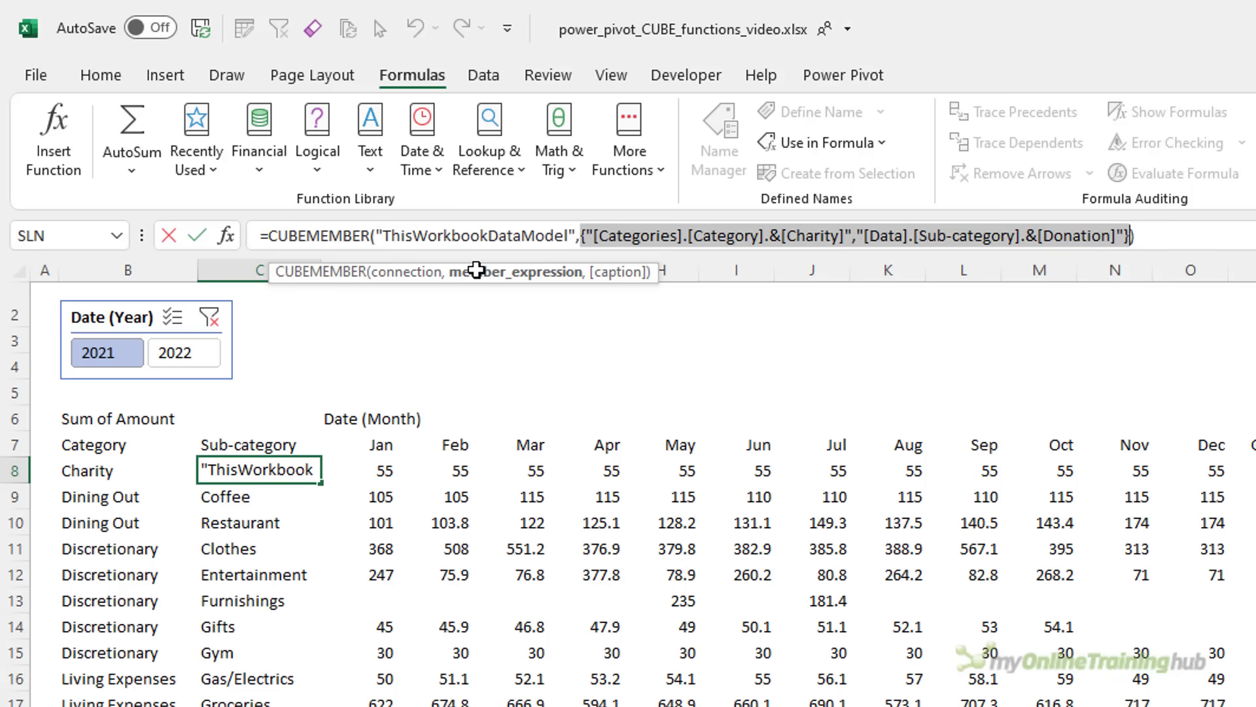
key("ctrl+Return")
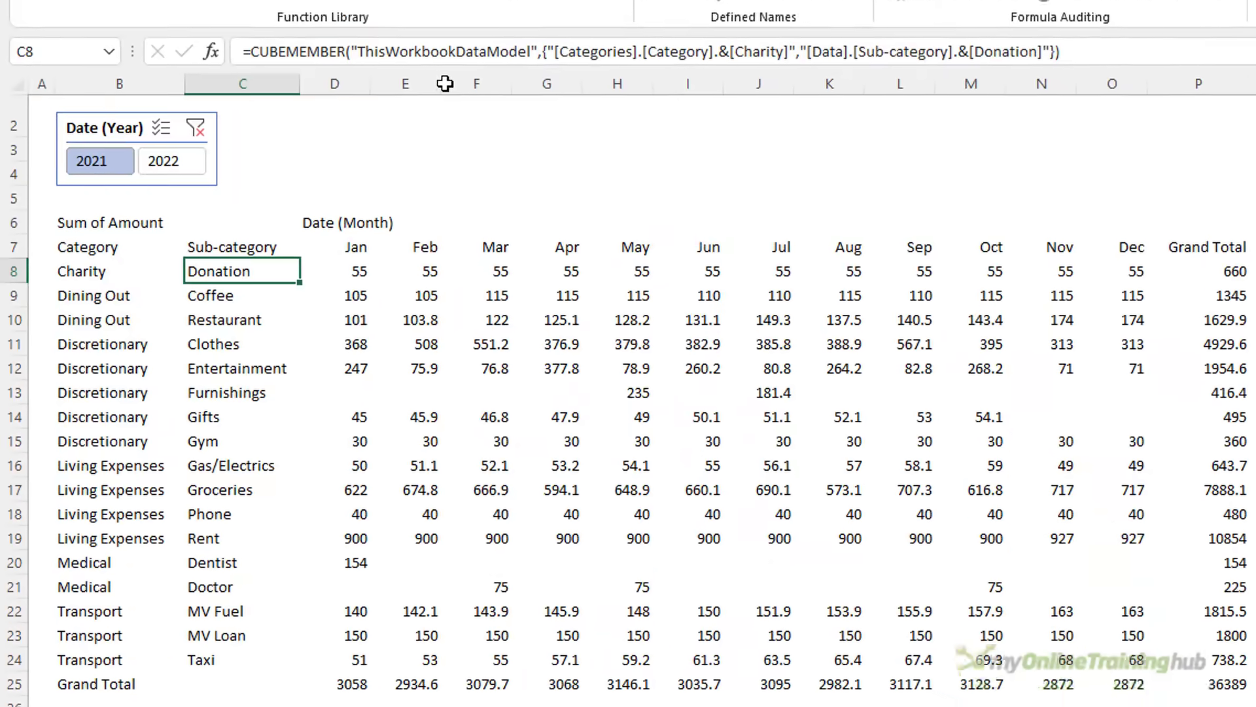
Examine the connection, member expression and caption arguments of the CUBEMEMBER formula behind the Grand Total label in B25.
left_click(101, 661)
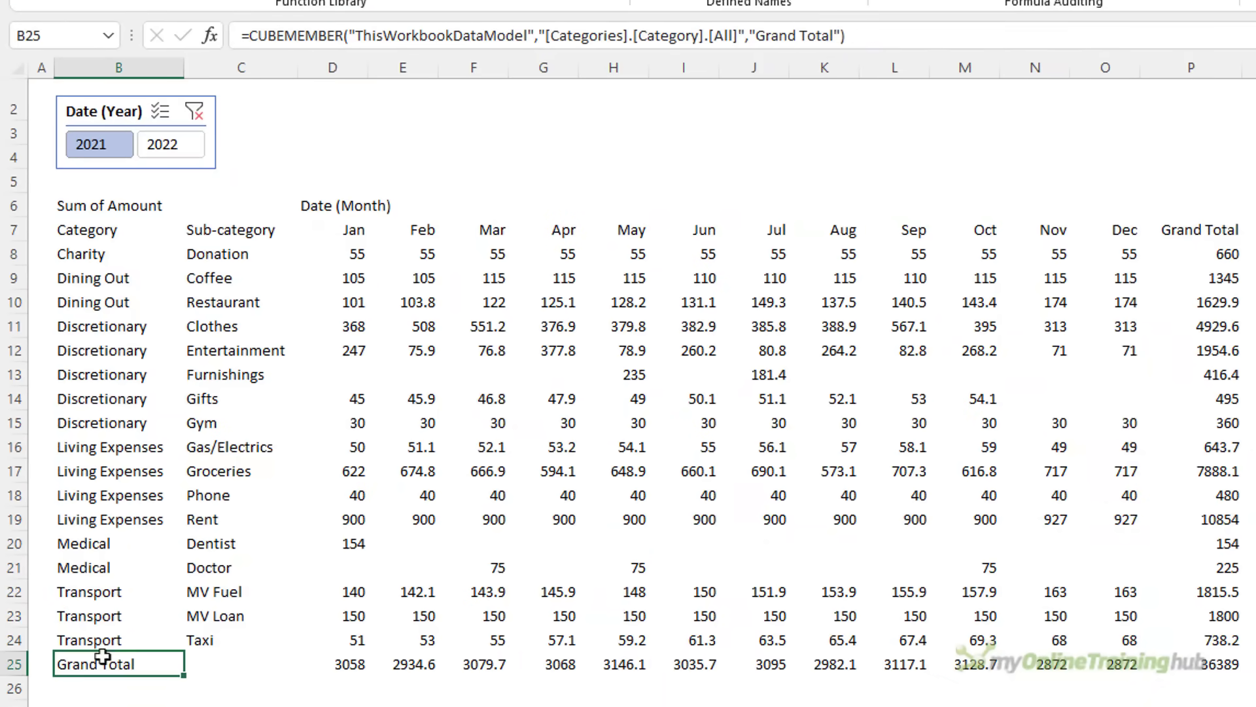
left_click(383, 35)
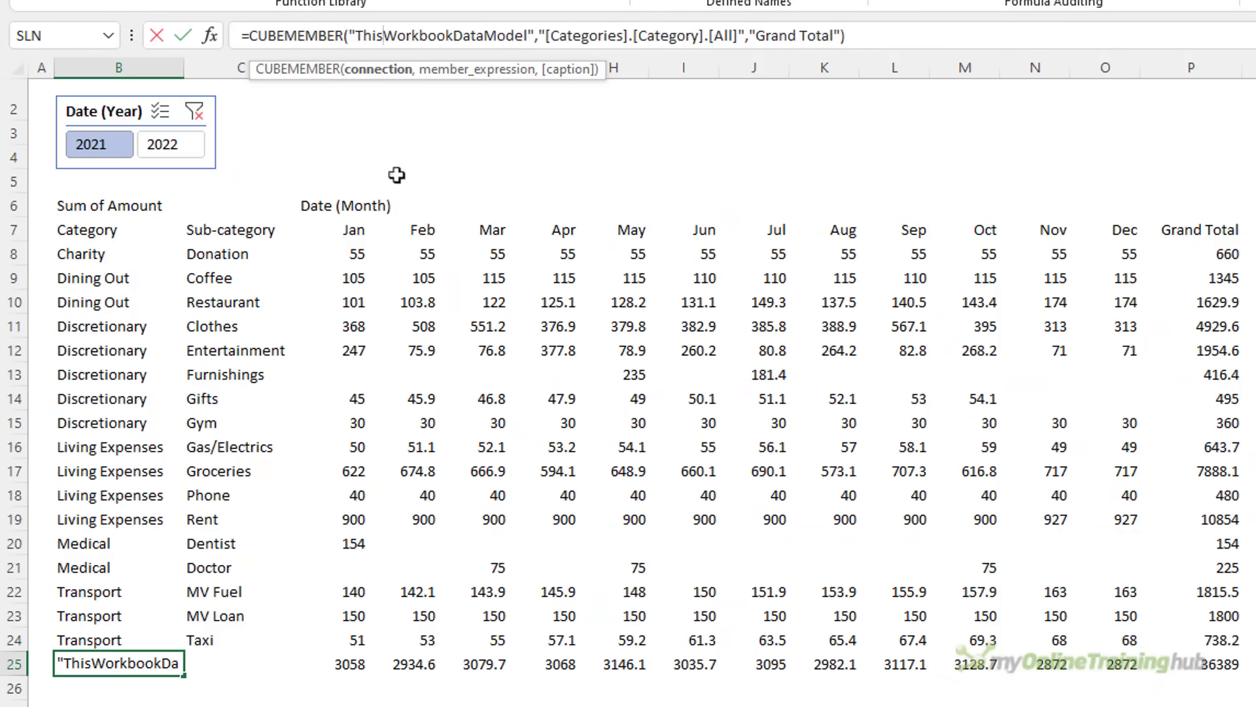
left_click(370, 71)
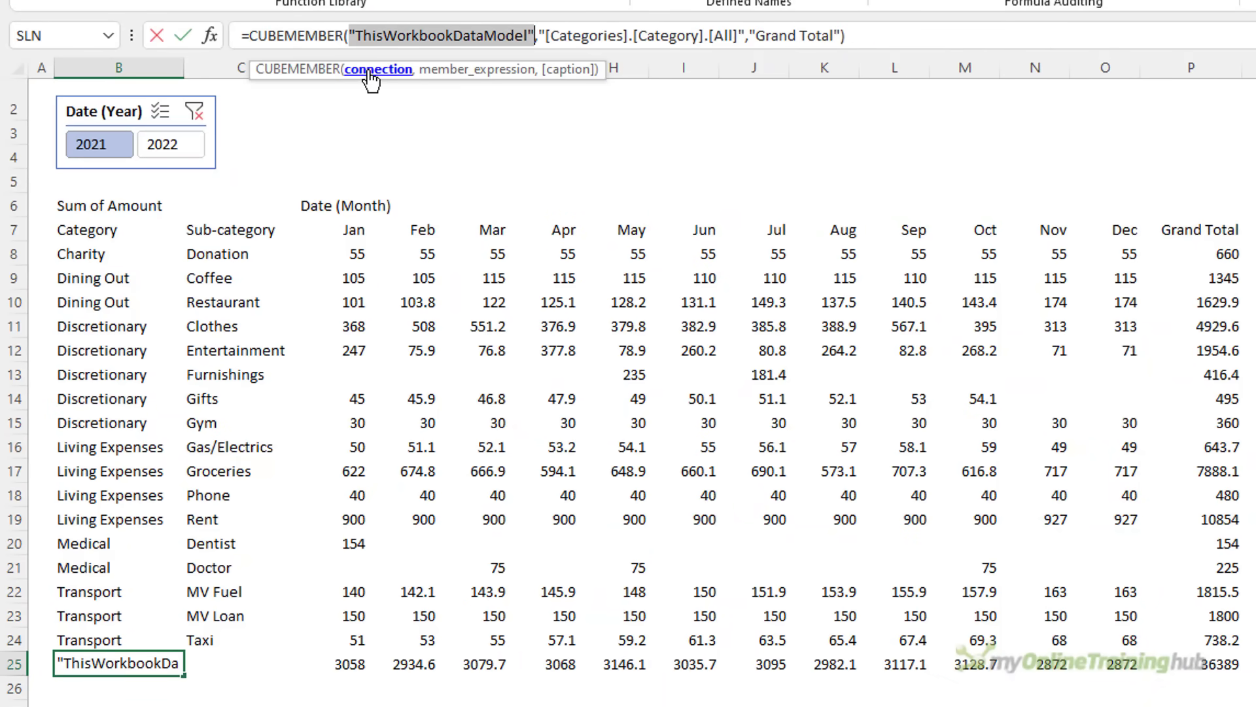
left_click(445, 69)
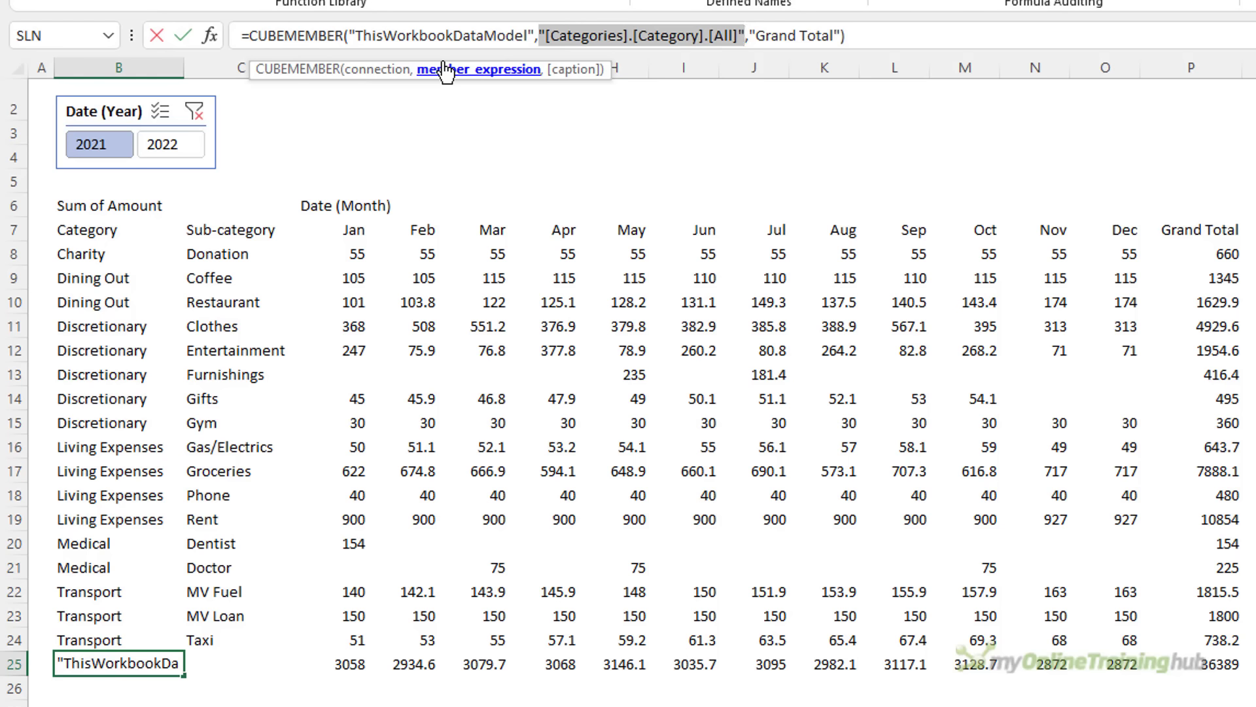
left_click(574, 70)
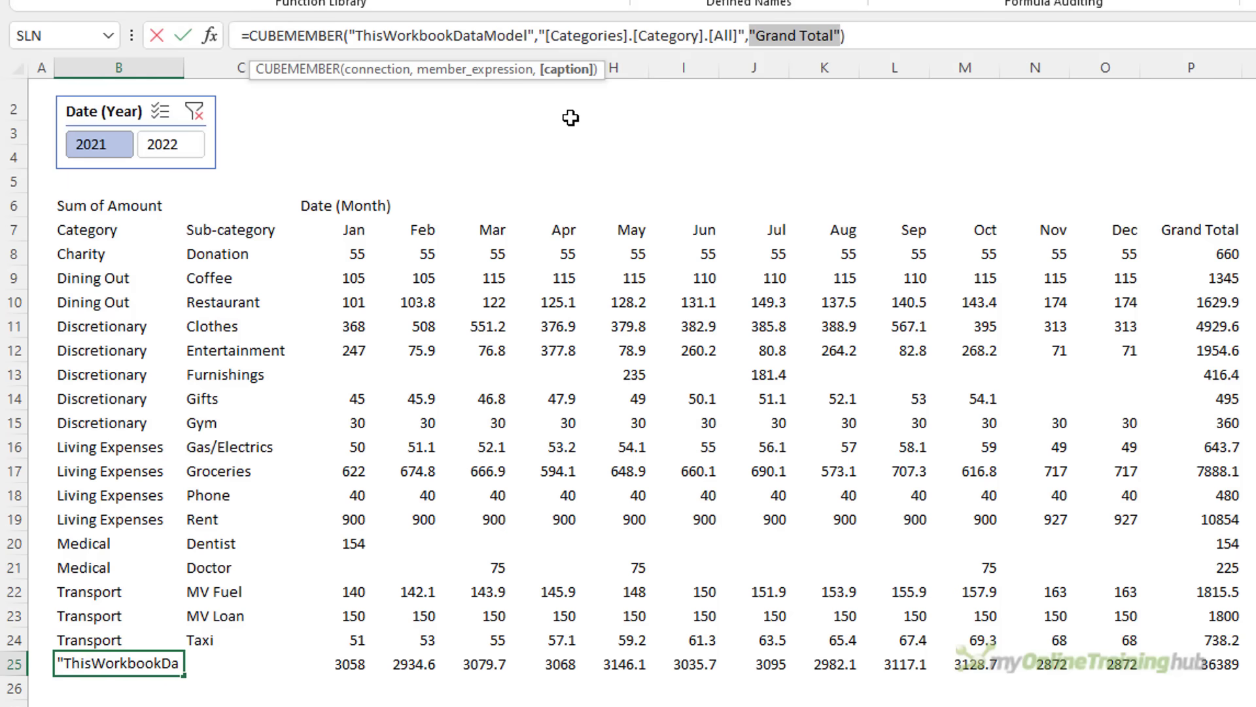
key("ctrl+Return")
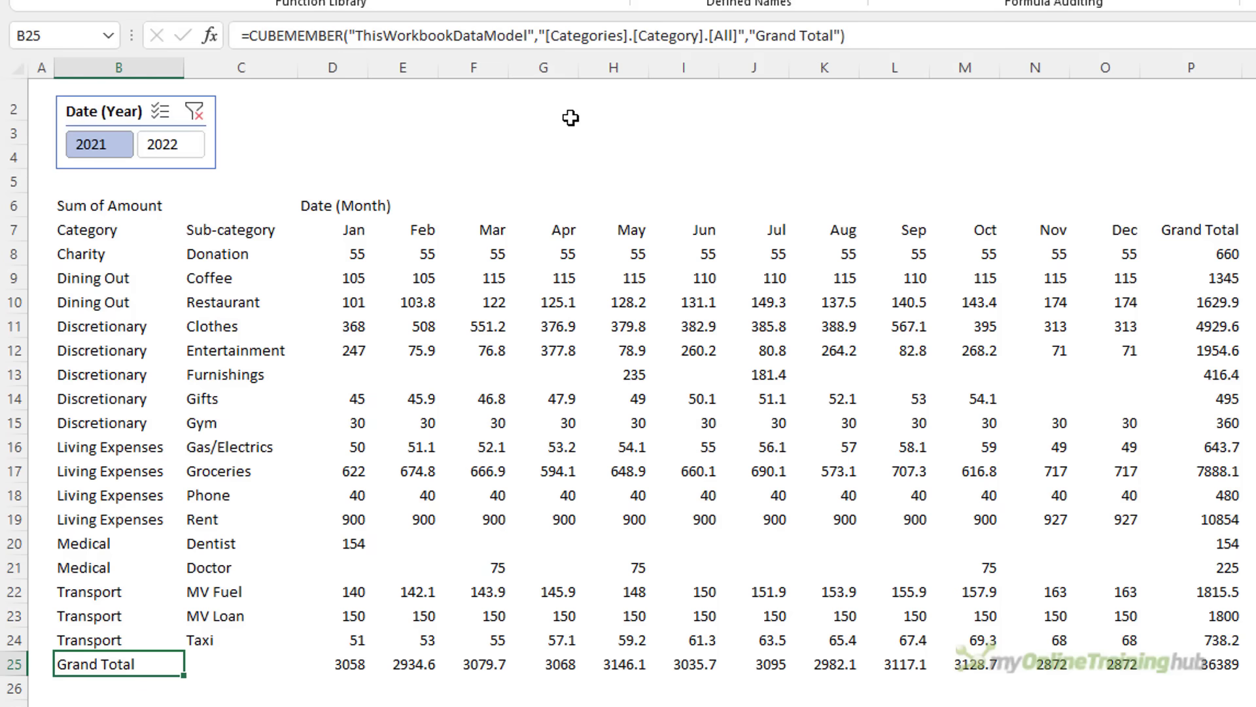
Check which label cells the CUBEVALUE formula in D8 references and view the CUBEMEMBER formula in C8 that it relies on.
left_click(359, 252)
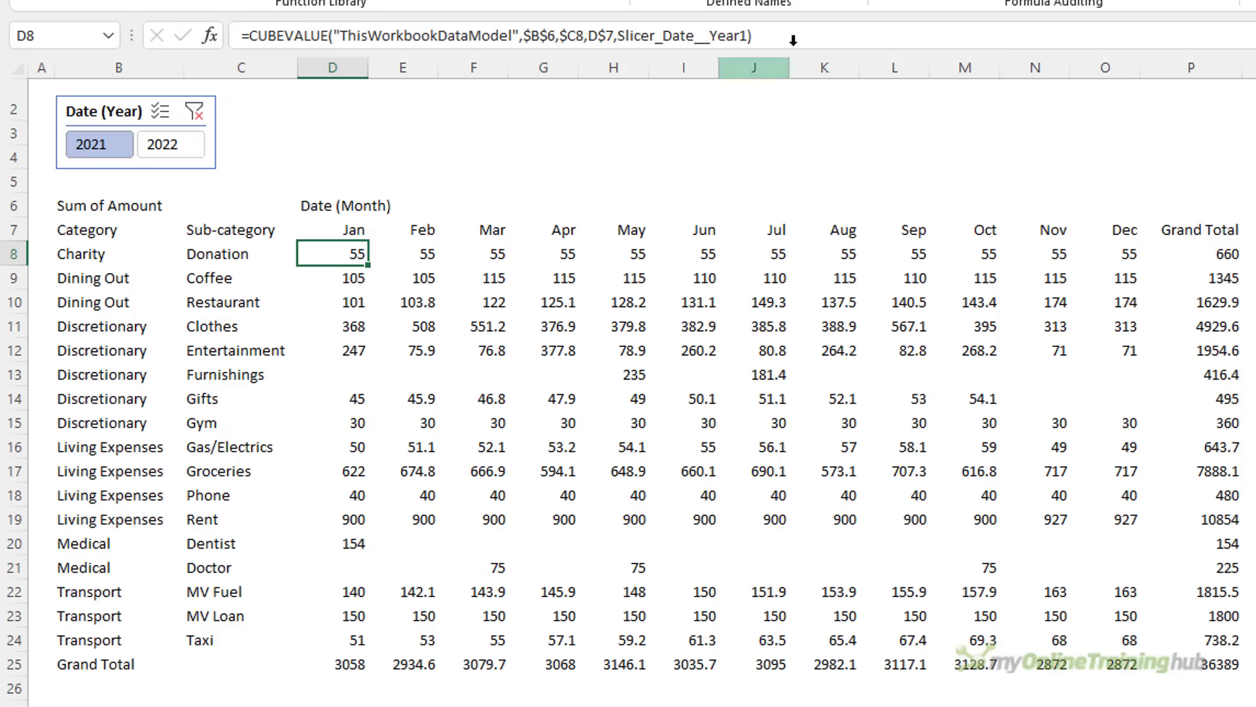
left_click(759, 36)
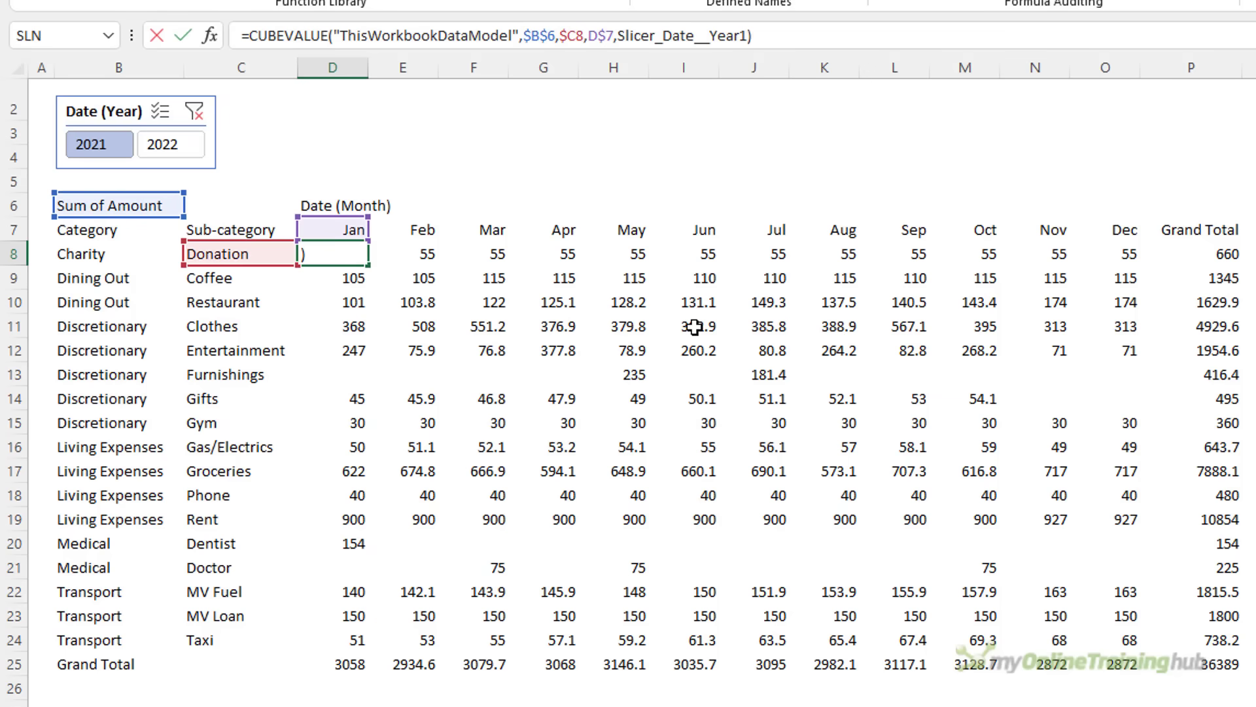
key("ctrl+Return")
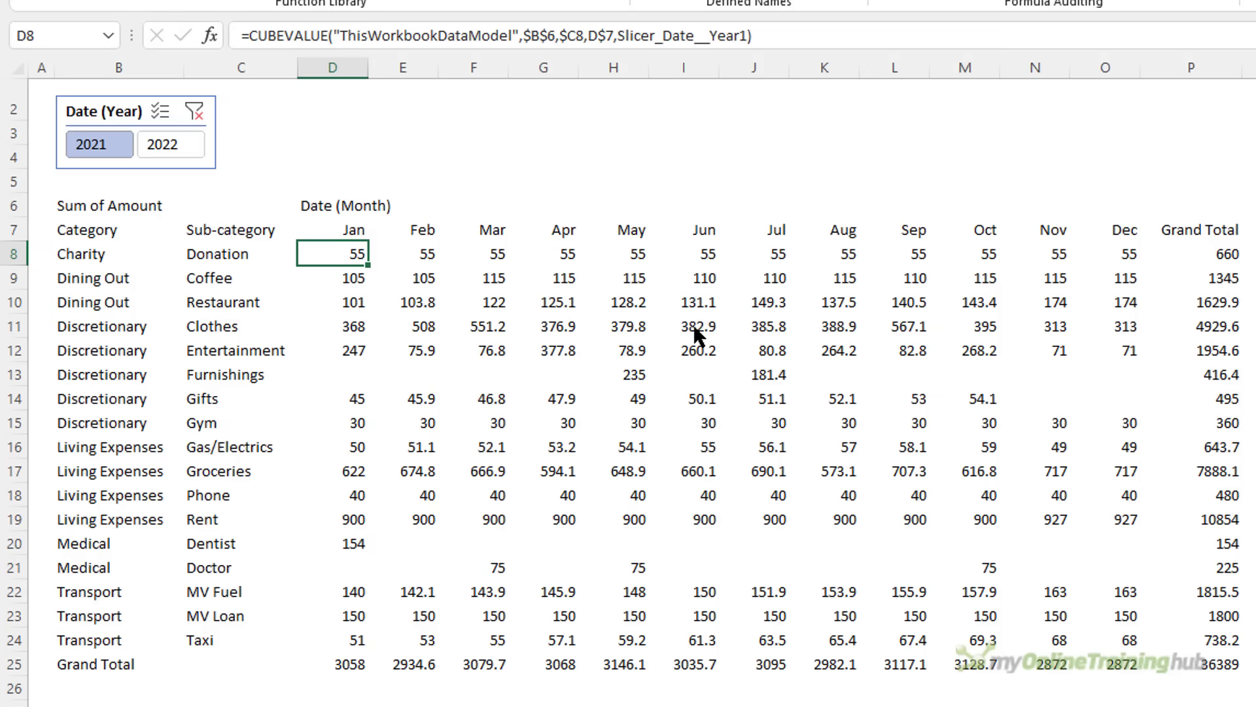
left_click(197, 257)
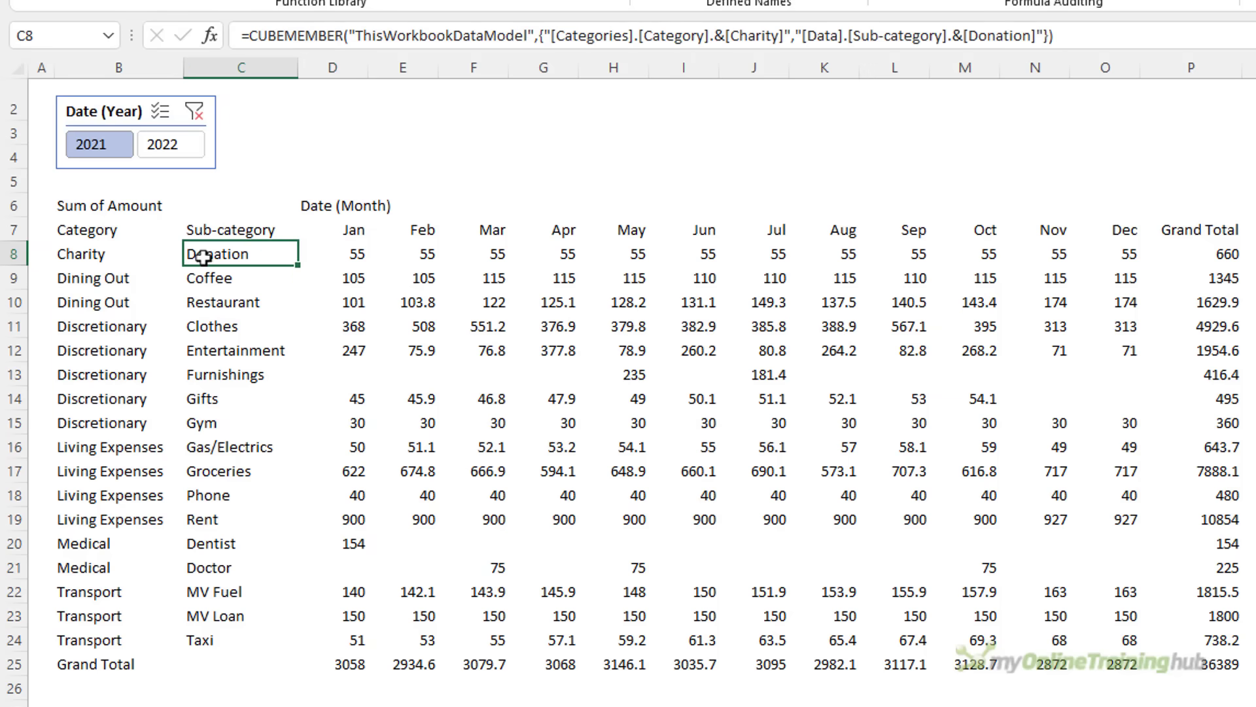
left_click(346, 252)
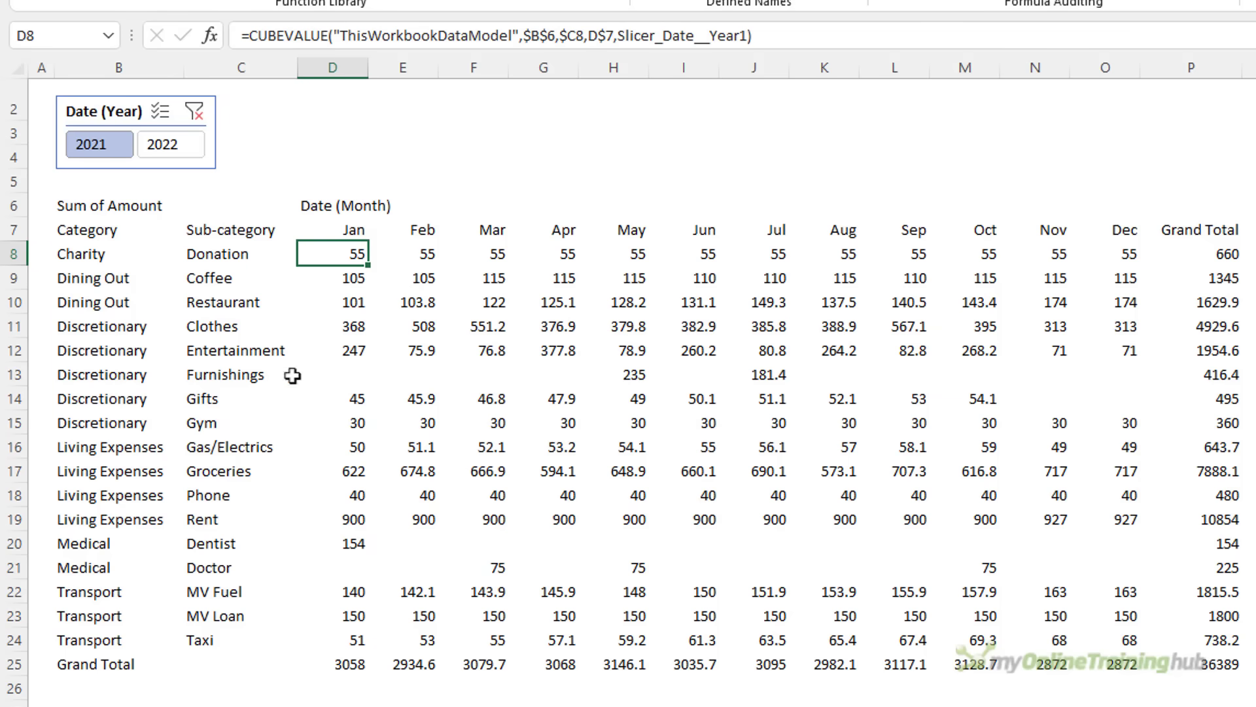
Replace the $C8 reference in D8's CUBEVALUE formula with the Charity category and Donation sub-category member expressions copied from C8.
left_click(246, 255)
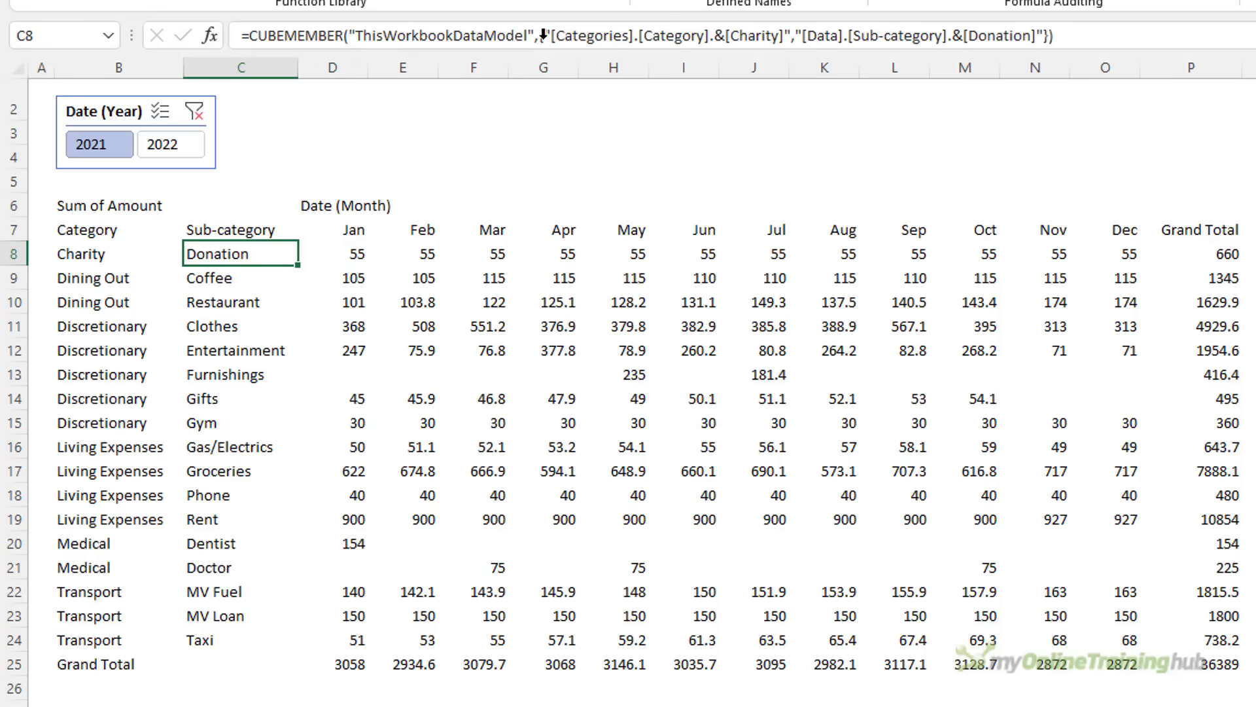
left_click_drag(543, 37, 1043, 38)
key("ctrl+c")
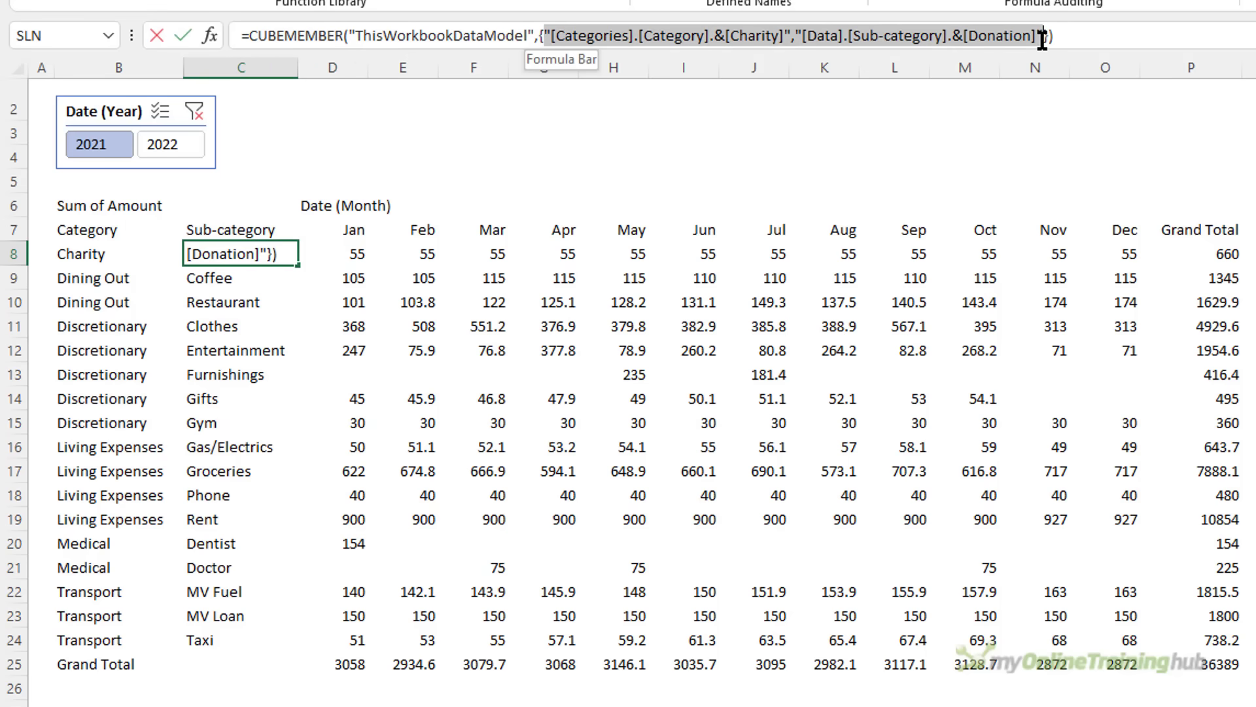
left_click(354, 255)
left_click(541, 36)
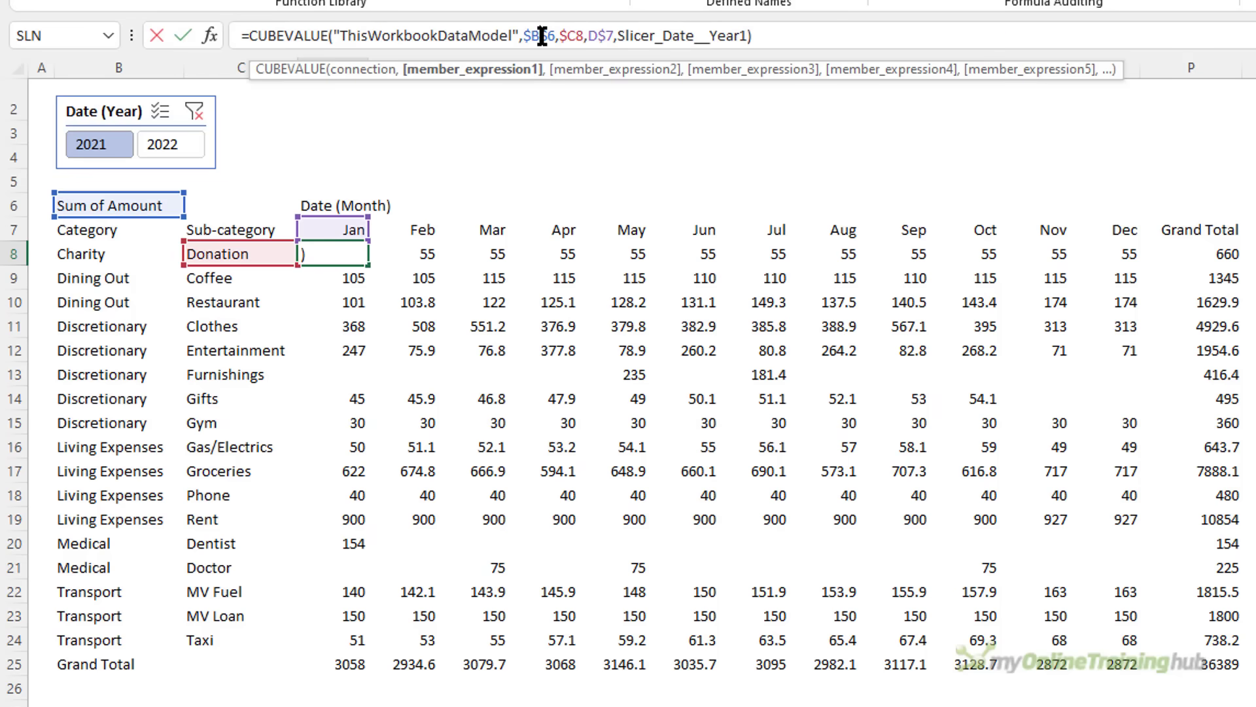
double_click(571, 36)
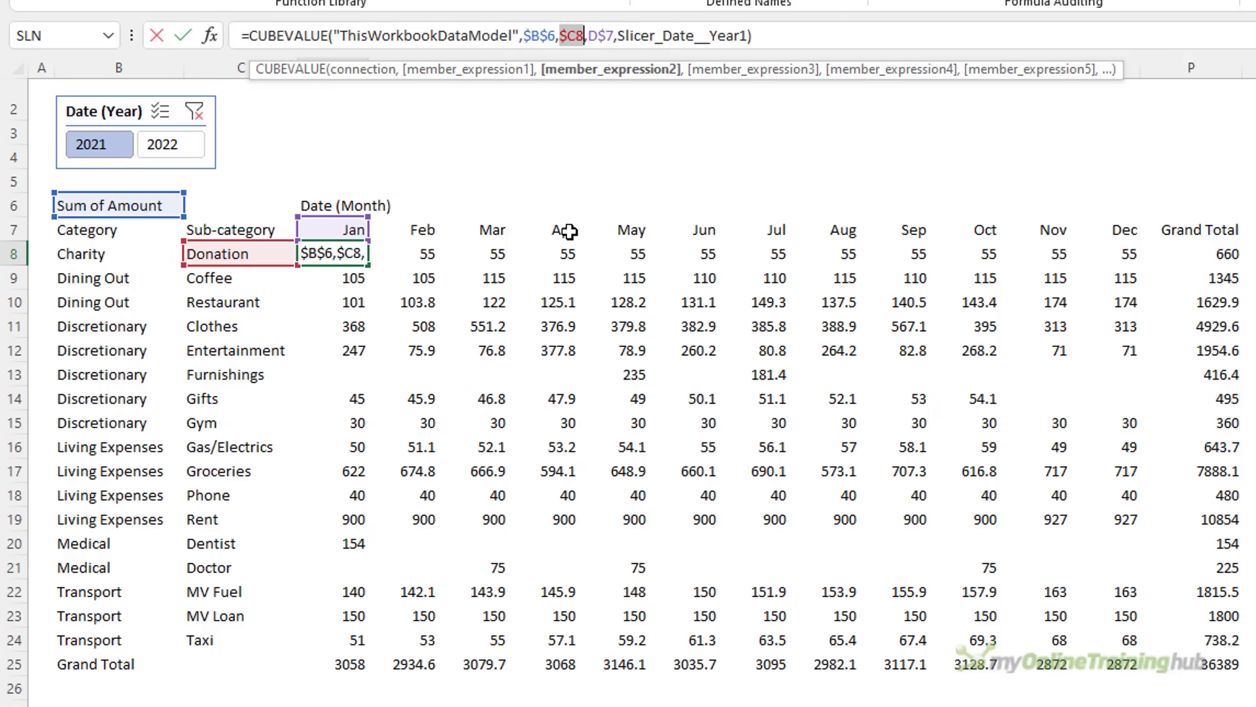
key("ctrl+v")
key("Return")
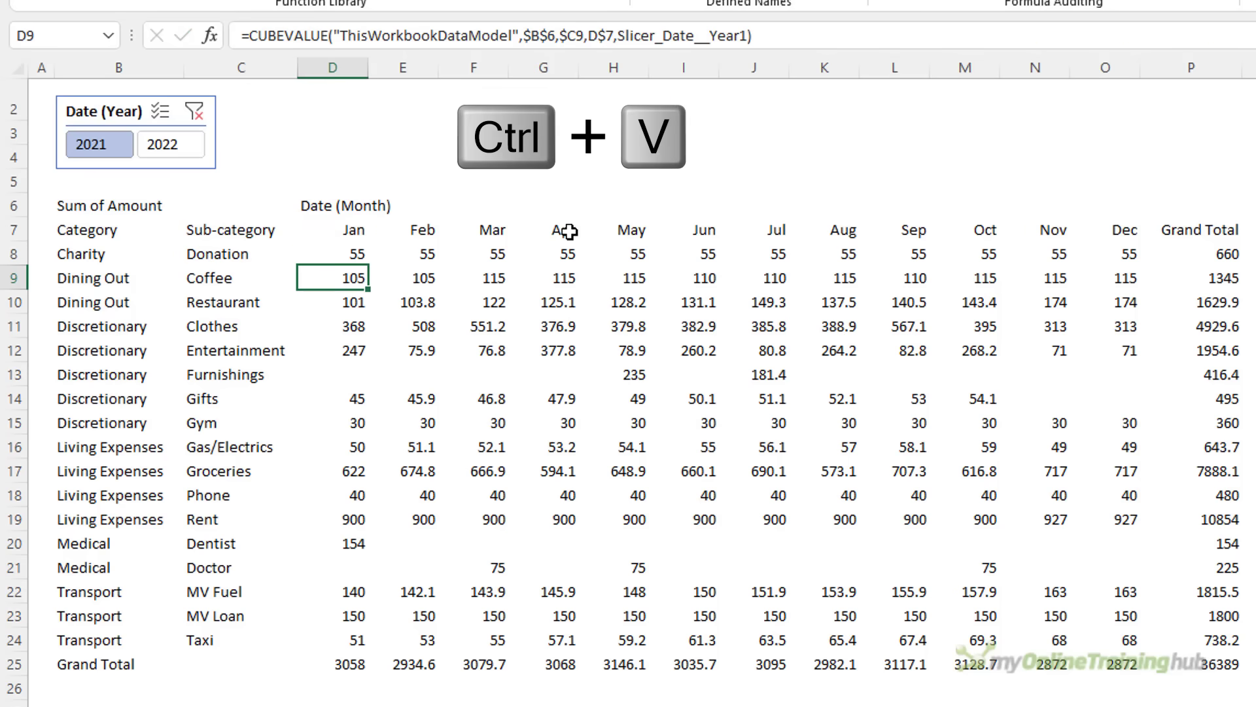
key("Up")
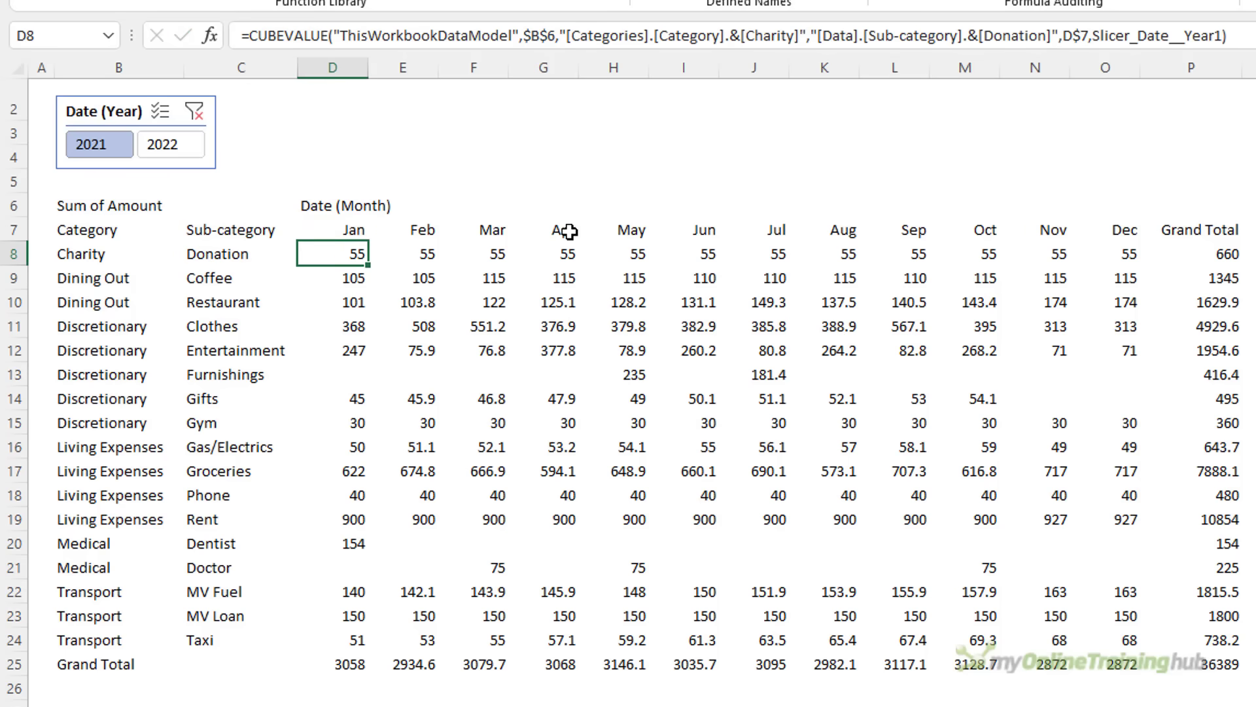
Replace the $B$6 reference in D8's CUBEVALUE formula with the member expression "[Measures].[Sum of Amount]" copied from B6.
left_click(126, 211)
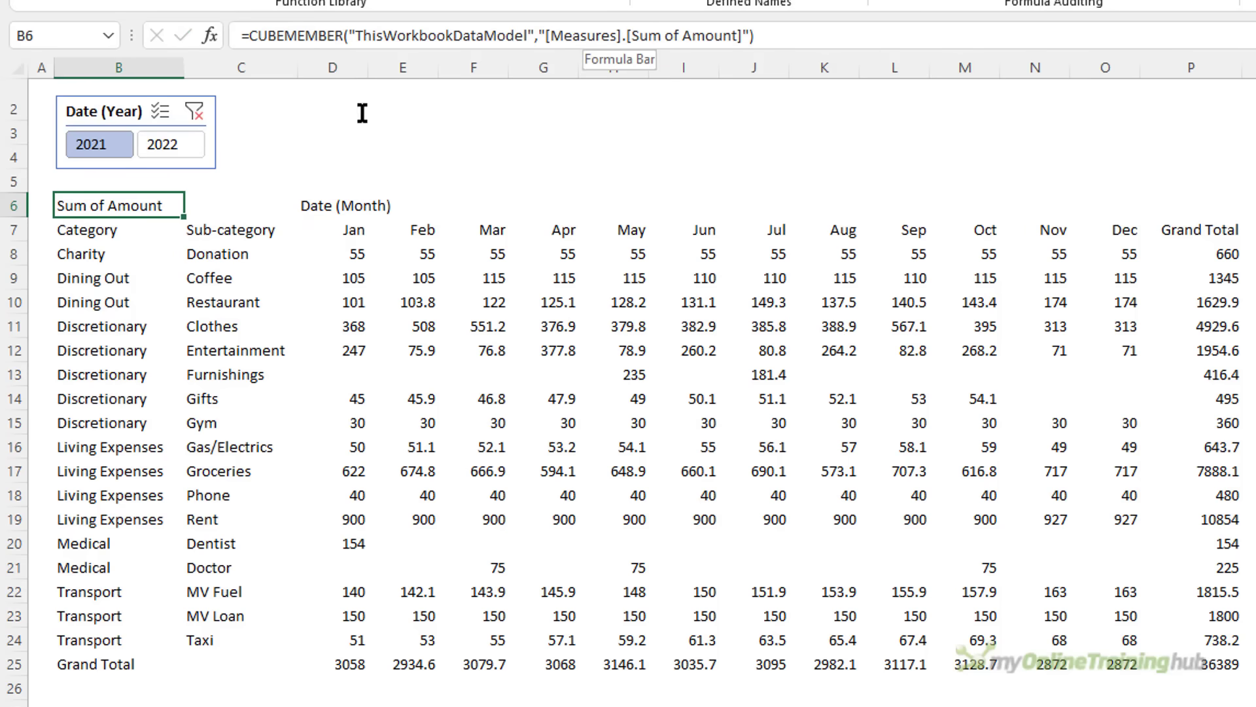
left_click_drag(541, 35, 751, 36)
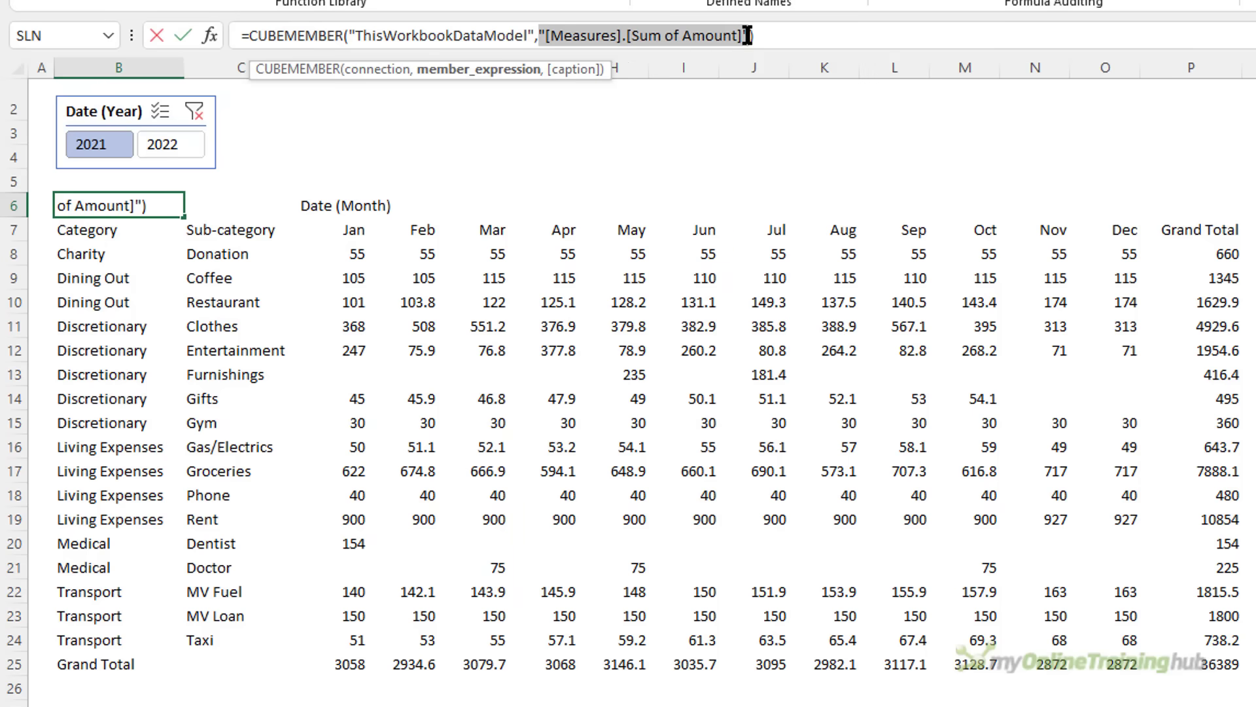
key("Escape")
left_click(356, 246)
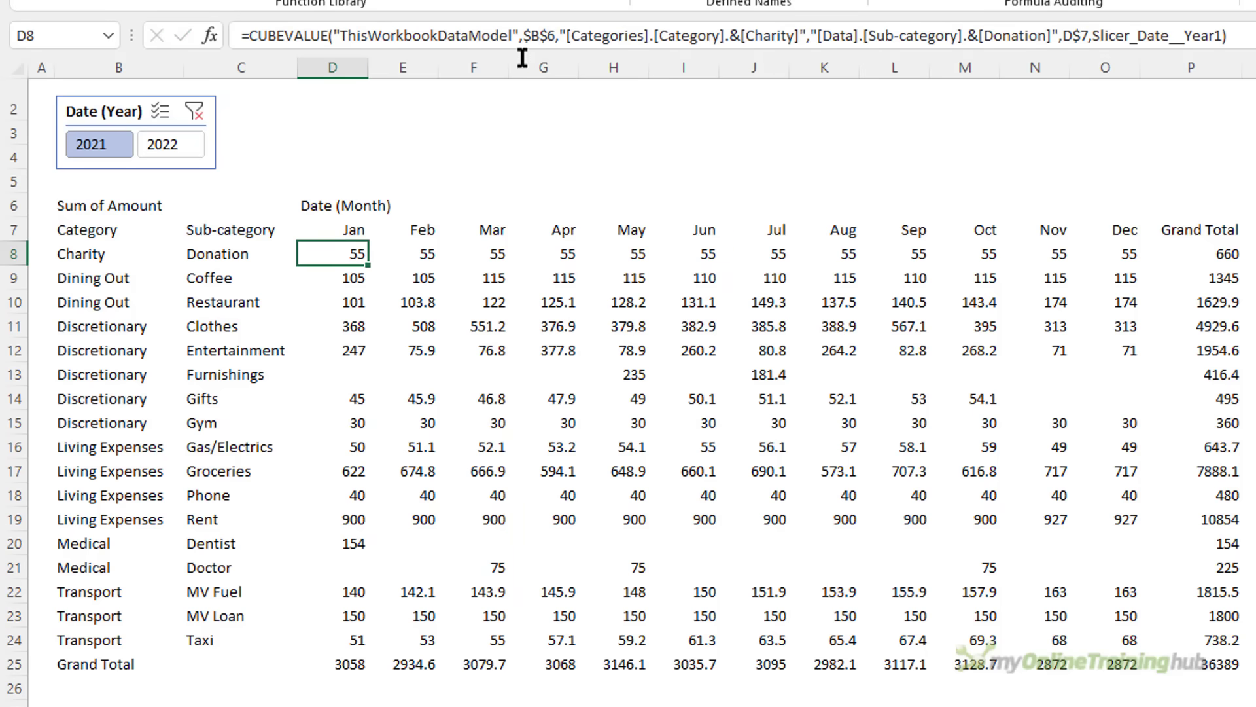
key("F2")
double_click(547, 32)
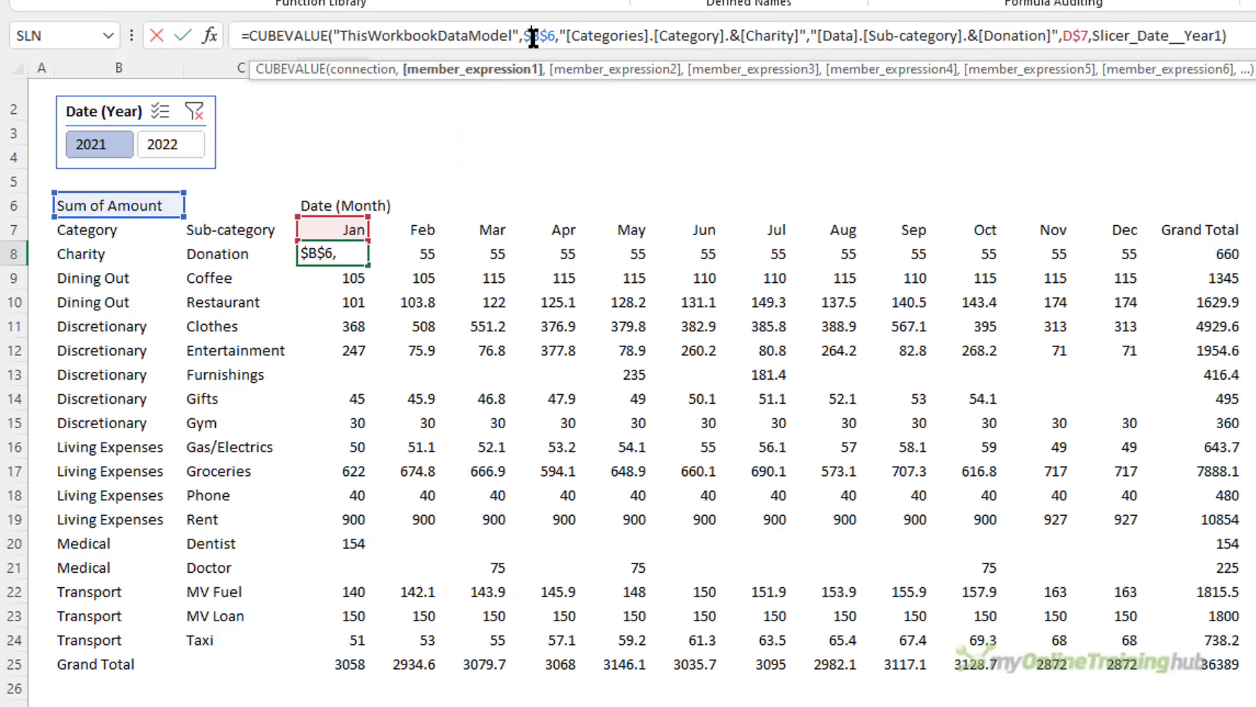
key("ctrl+v")
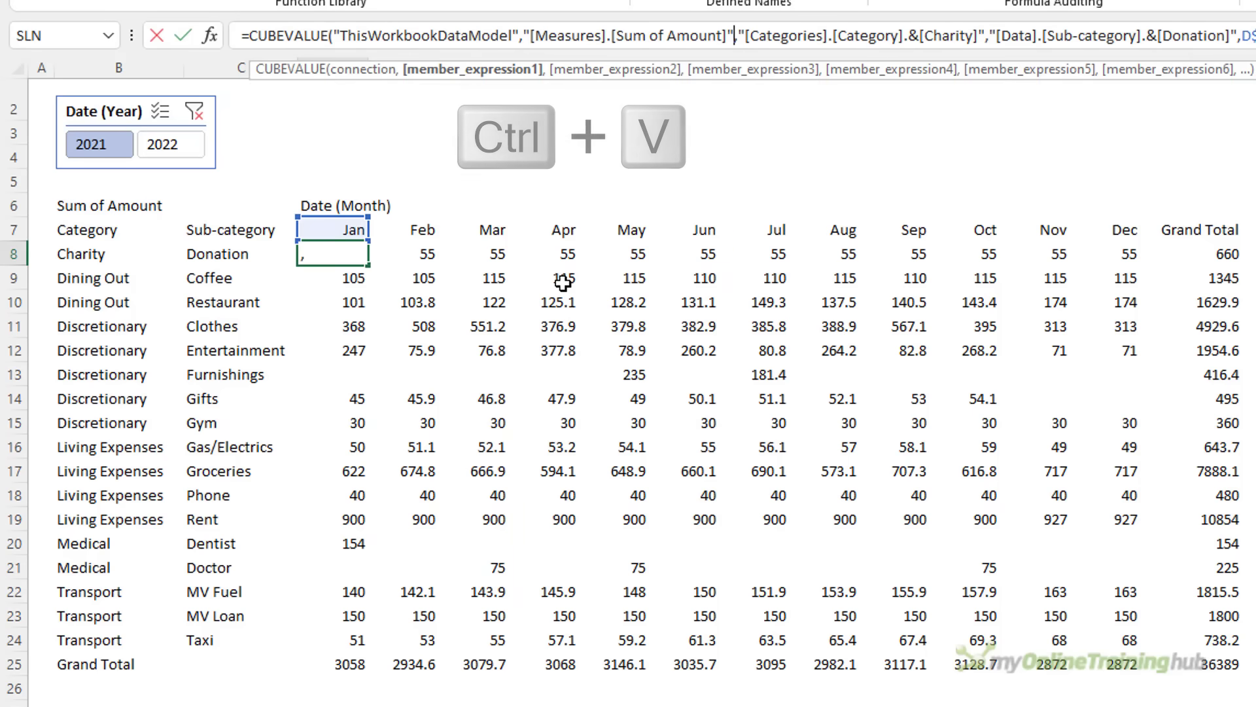
key("Return")
Replace the D$7 reference in D8's CUBEVALUE formula with the member expression "[Data].[Date (Month)].&[Jan]" copied from D7.
left_click(320, 231)
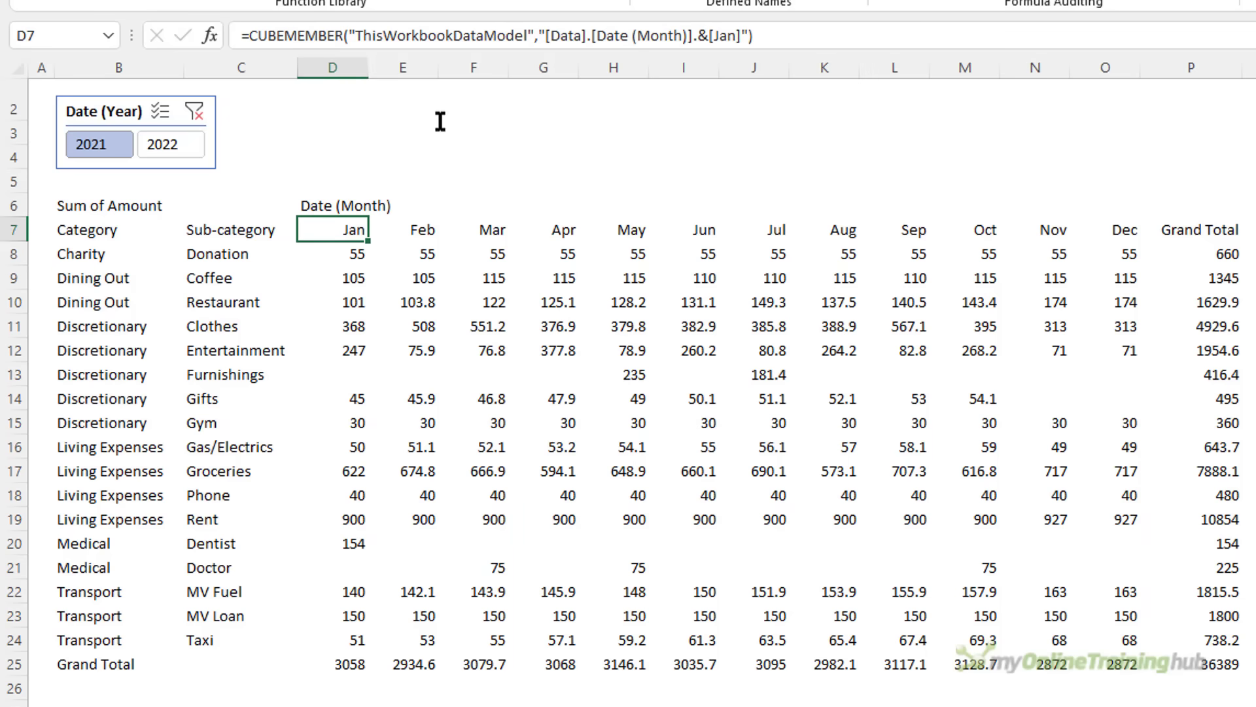
left_click_drag(539, 32, 748, 34)
key("ctrl+c")
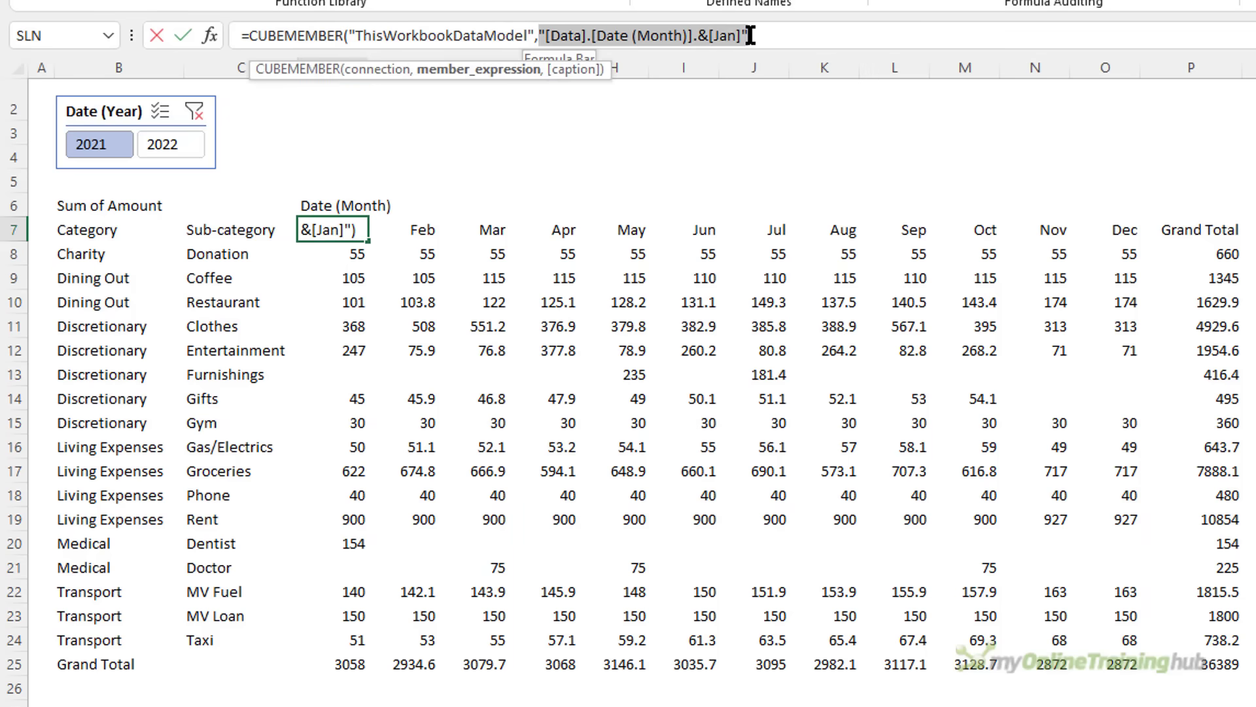
key("Escape")
left_click(348, 246)
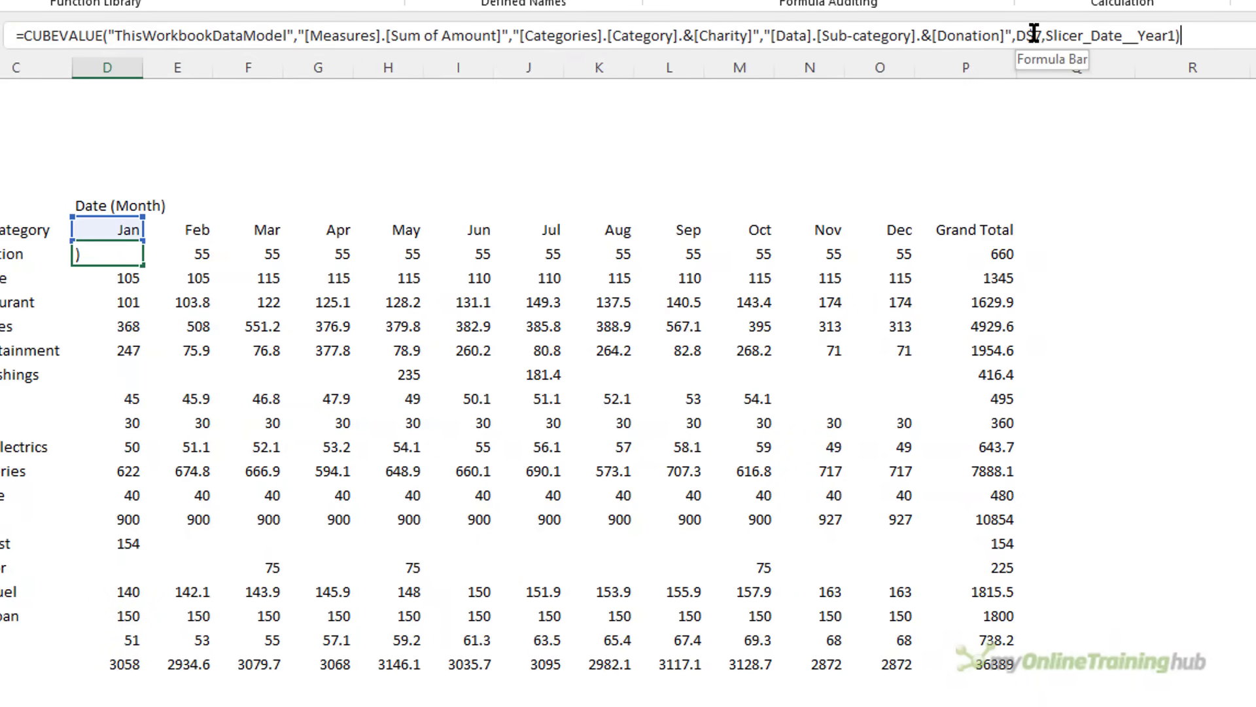
double_click(1236, 36)
key("ctrl+v")
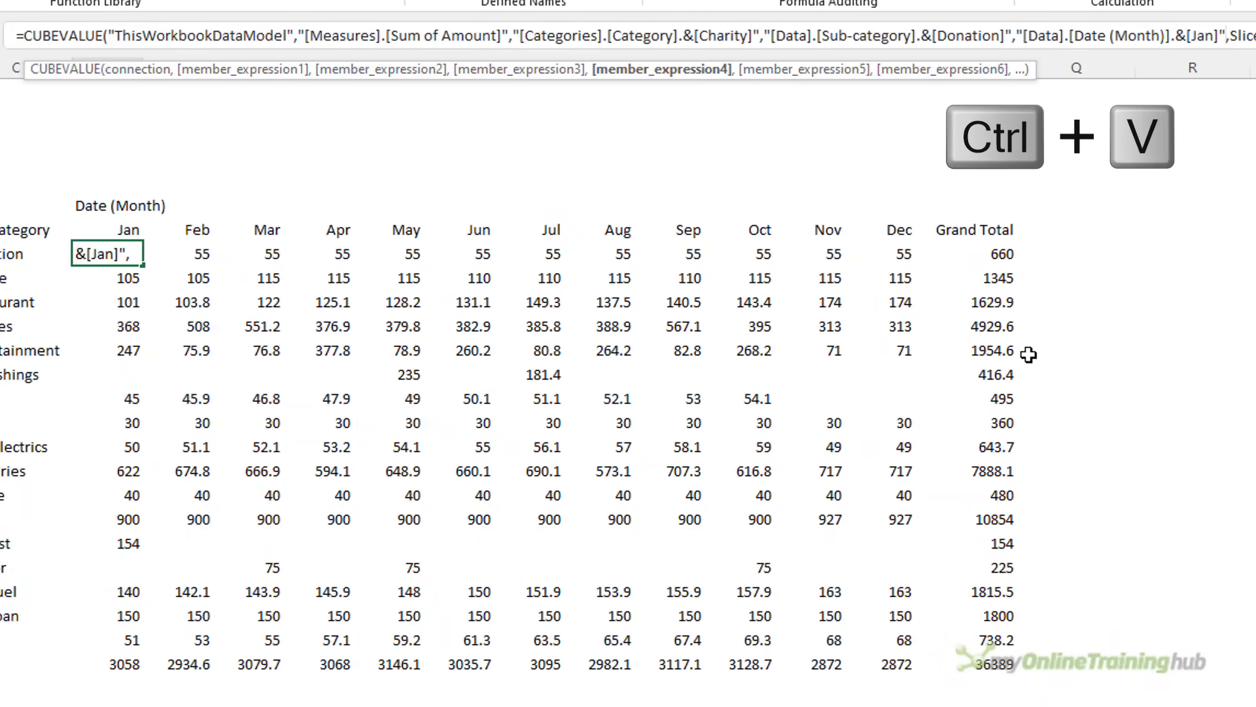
key("ctrl+Return")
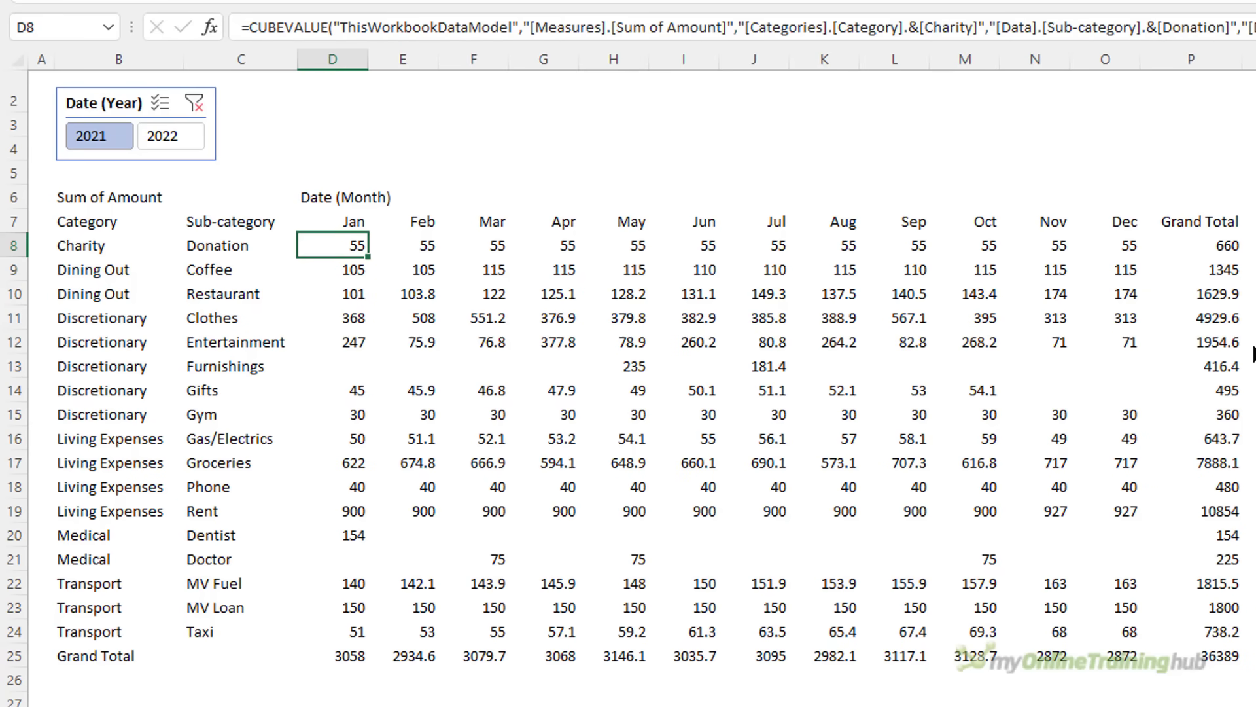
Examine D8's CUBEVALUE arguments one by one: the measure, category, sub-category, month and year slicer expressions.
double_click(316, 255)
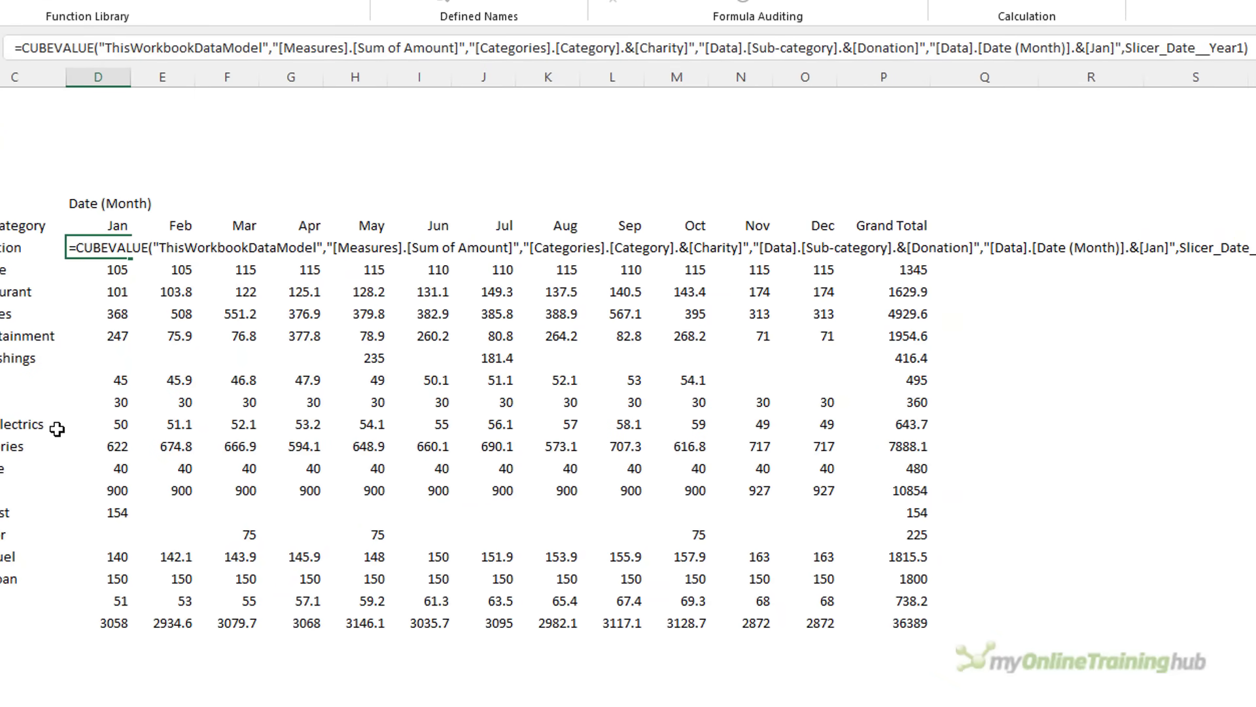
key("Escape")
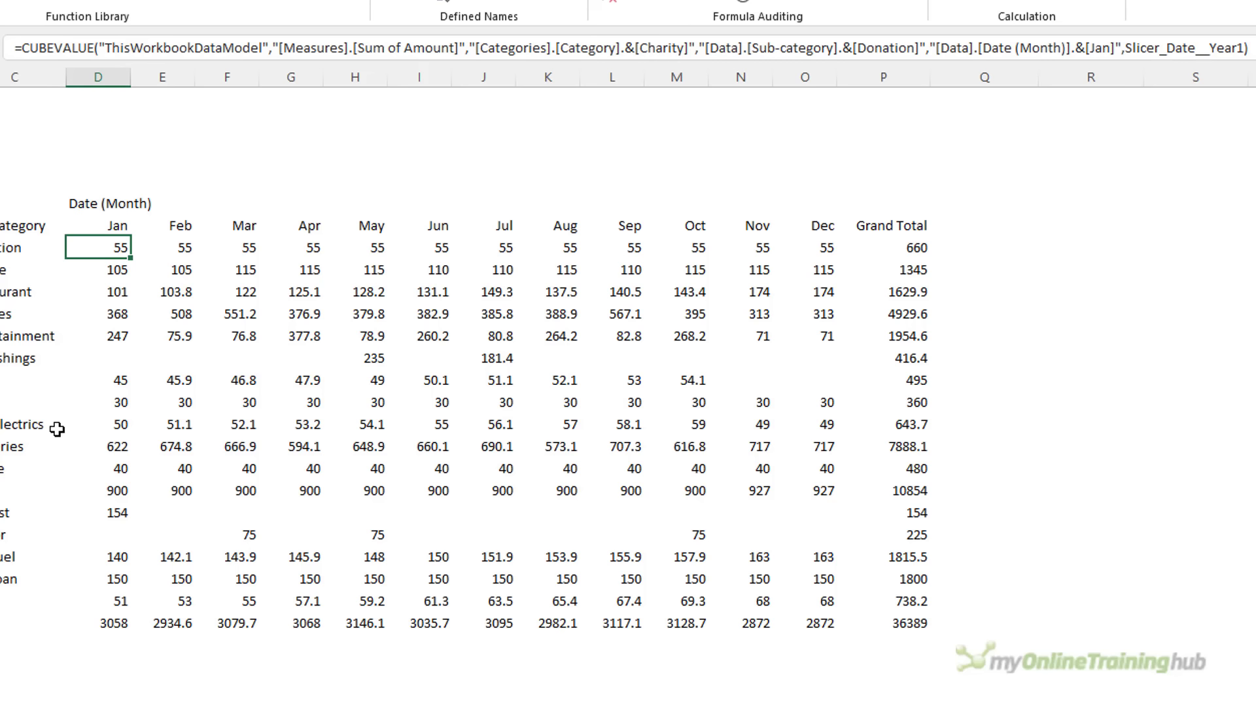
left_click(233, 51)
left_click(260, 78)
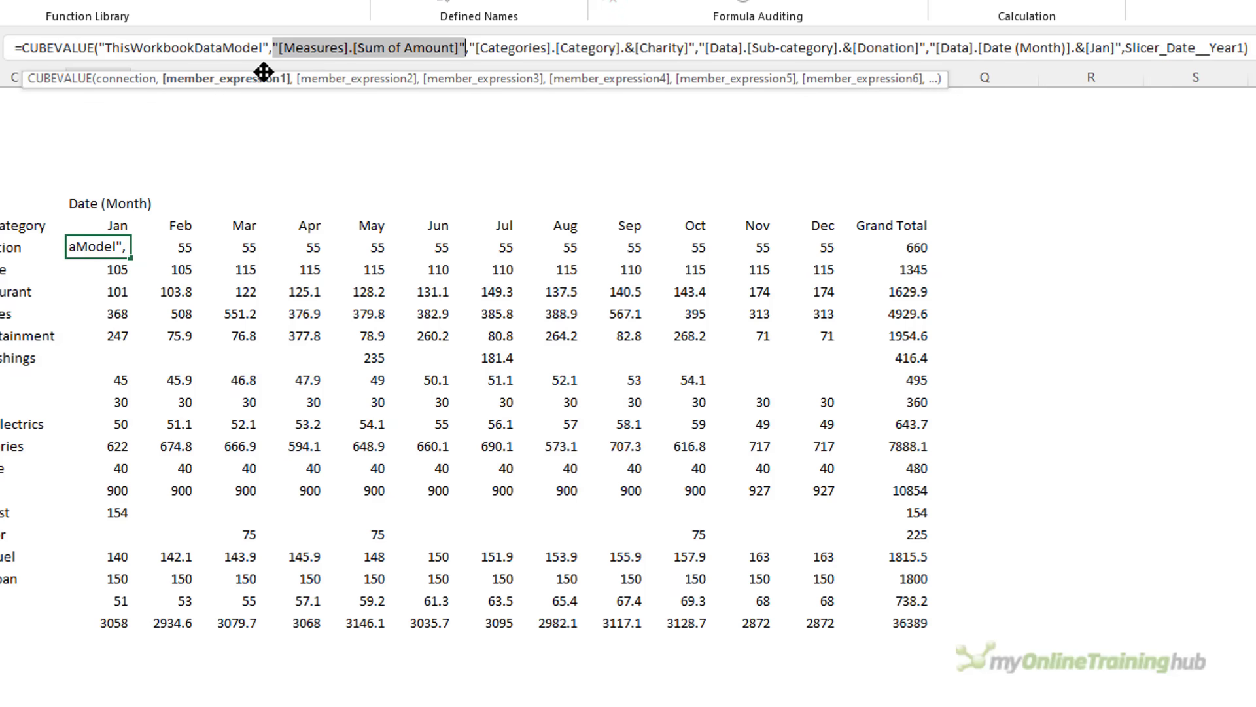
left_click(350, 79)
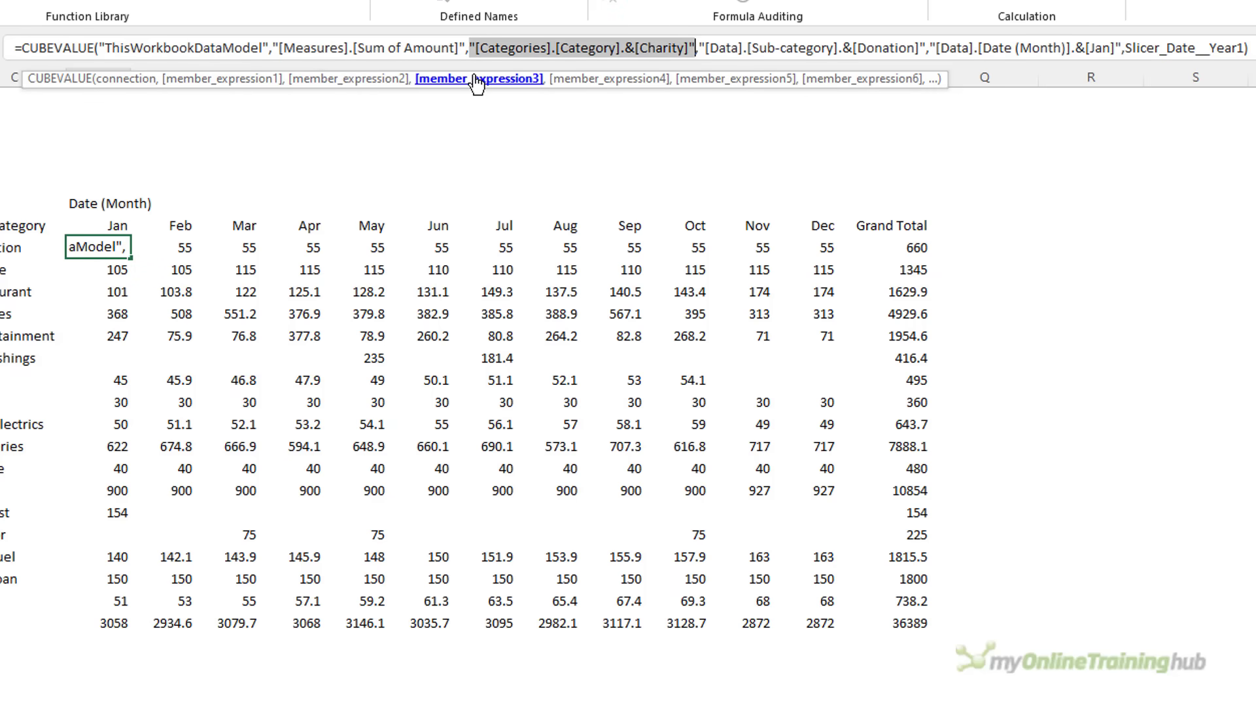
left_click(514, 79)
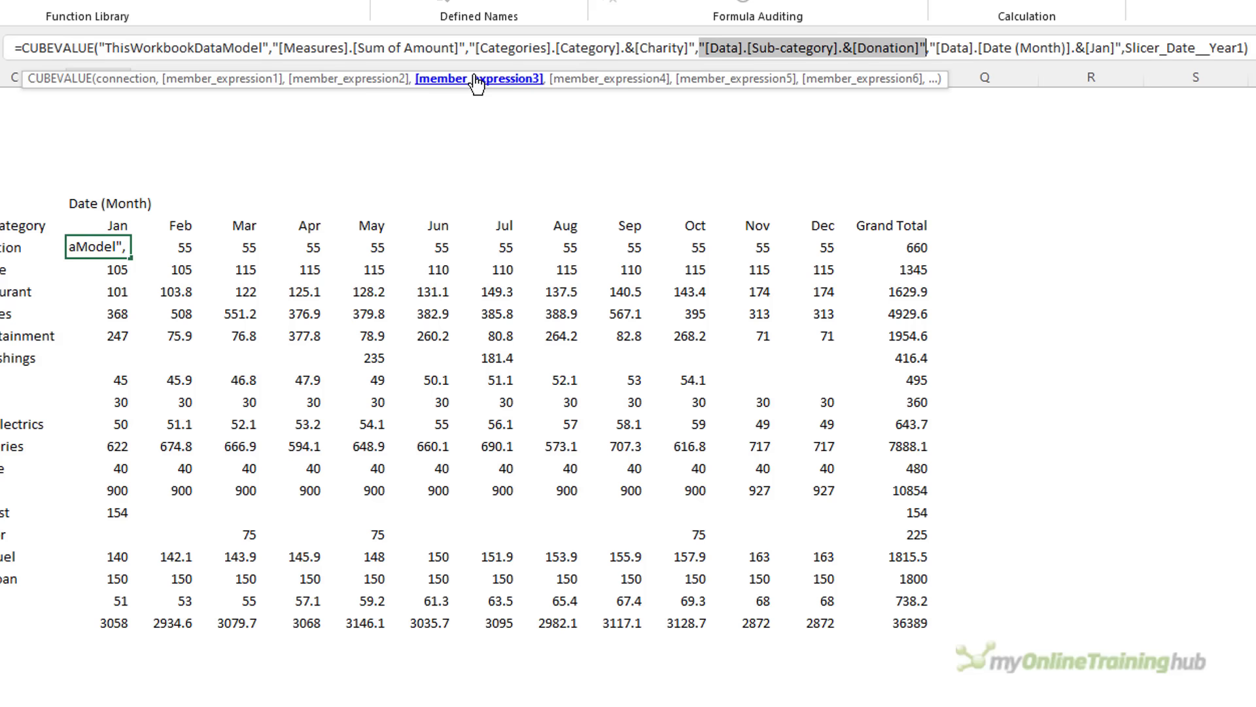
left_click(592, 79)
left_click(716, 79)
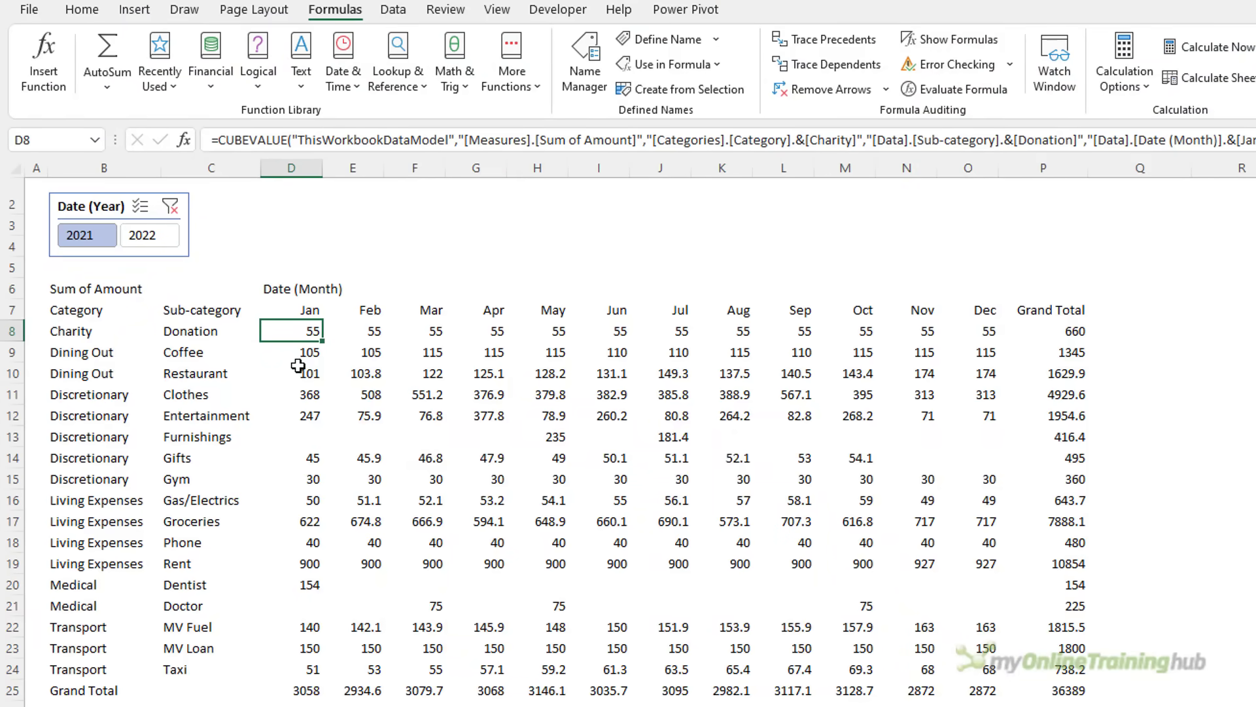
Replace the Category and Sub-category label formulas in B7:C25 with static values.
left_click_drag(103, 317, 201, 690)
key("ctrl+c")
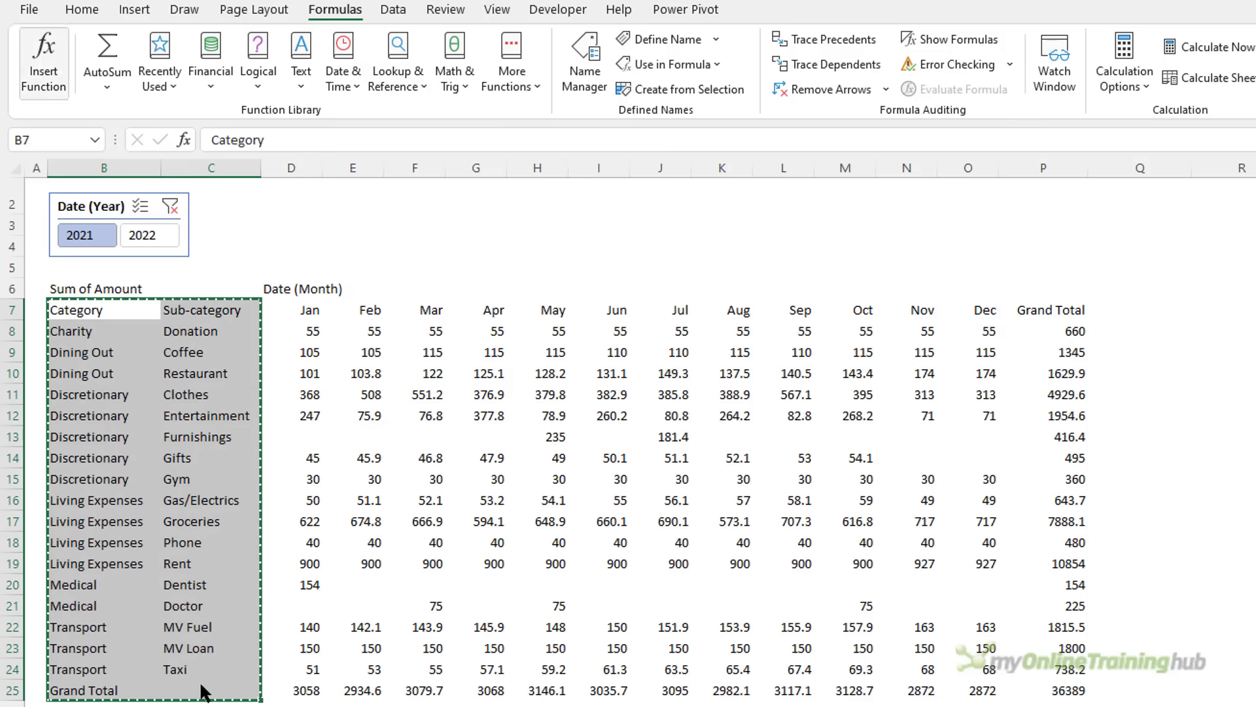
left_click(81, 11)
left_click(93, 86)
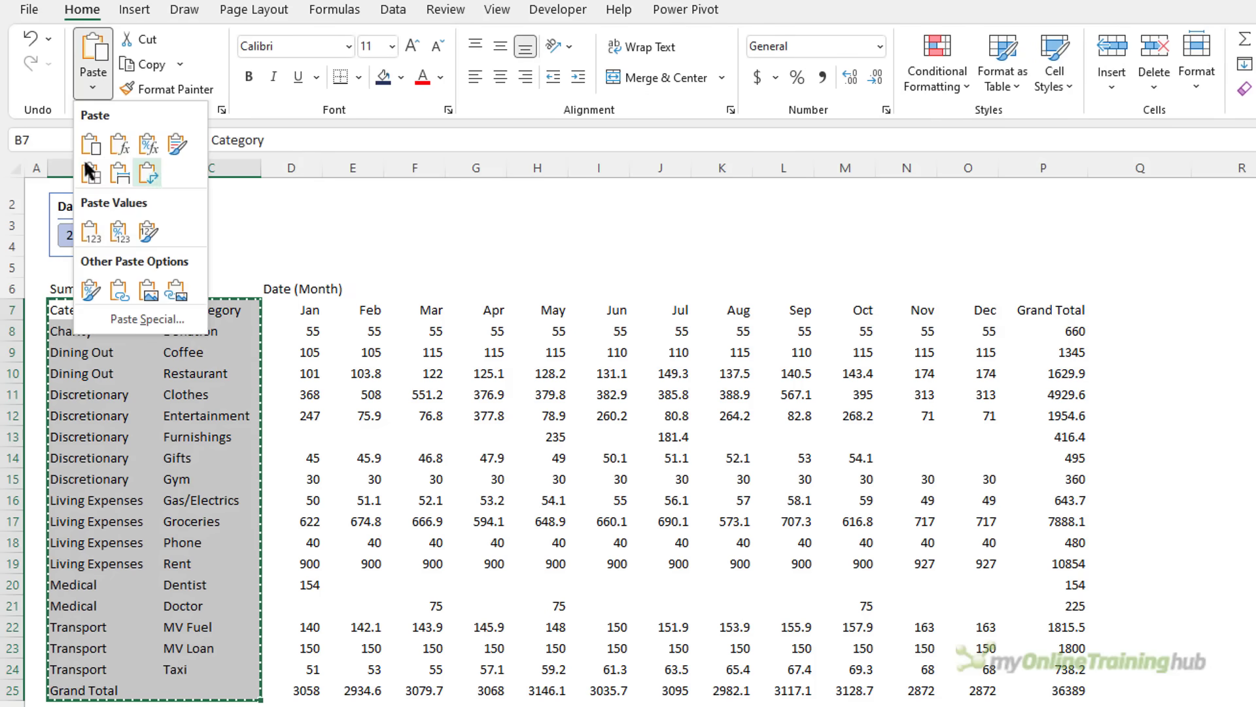
left_click(89, 232)
Replace the month and Grand Total heading formulas in D7:P7 with static values.
left_click_drag(307, 311, 1024, 317)
key("ctrl+c")
left_click(96, 83)
left_click(89, 231)
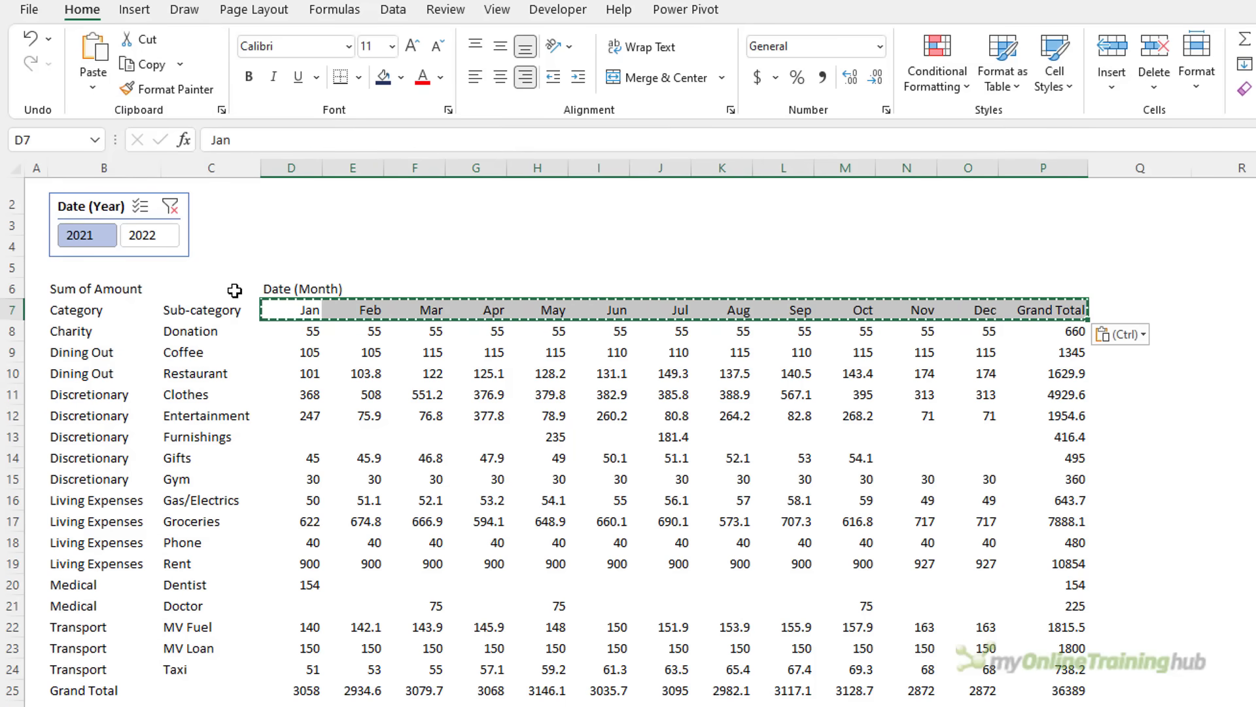
Inspect the CUBEVALUE formula in D9 and the label cells it references, leaving it unchanged.
key("Down")
key("Down")
key("F2")
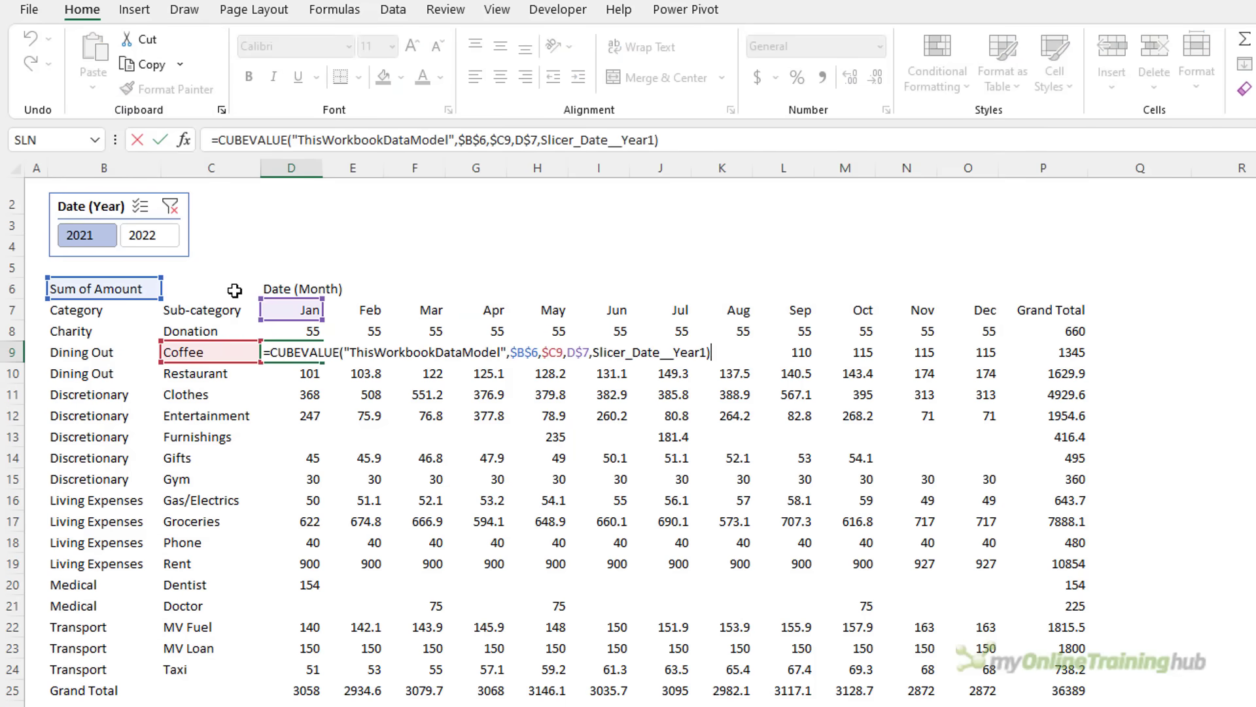
key("Escape")
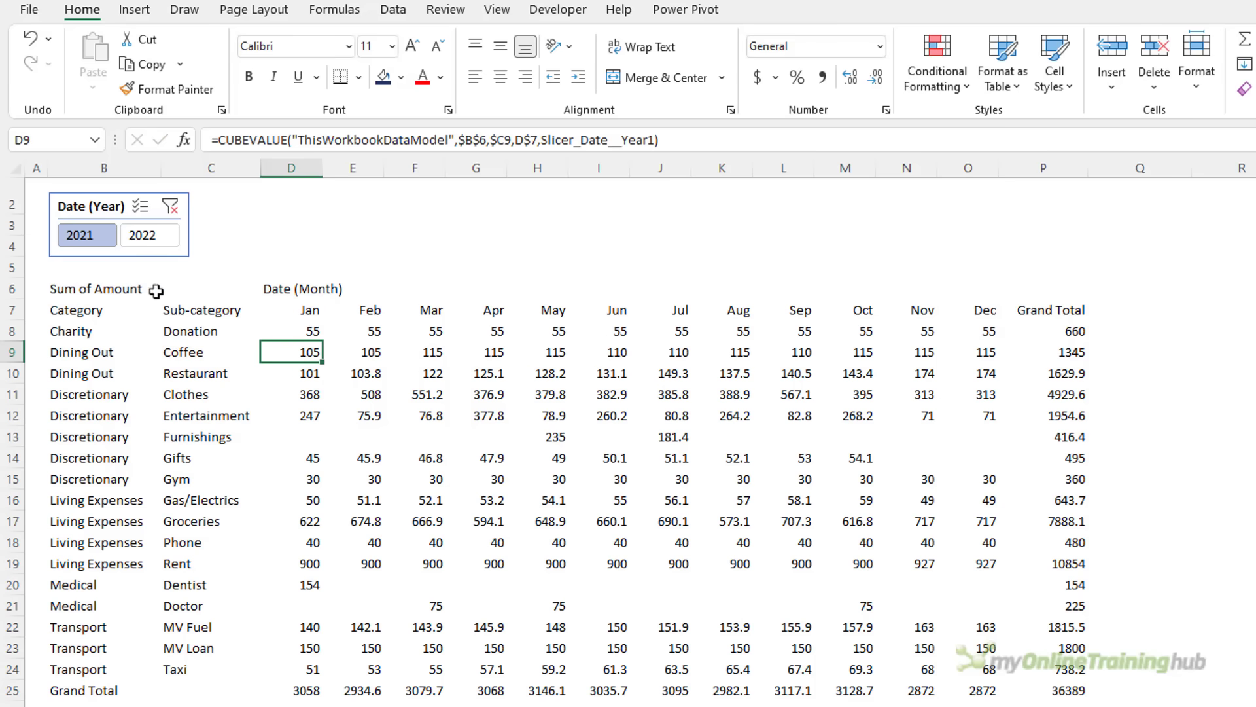
Replace the Sum of Amount CUBEMEMBER formula in B6 with its static value.
left_click(154, 288)
key("ctrl+c")
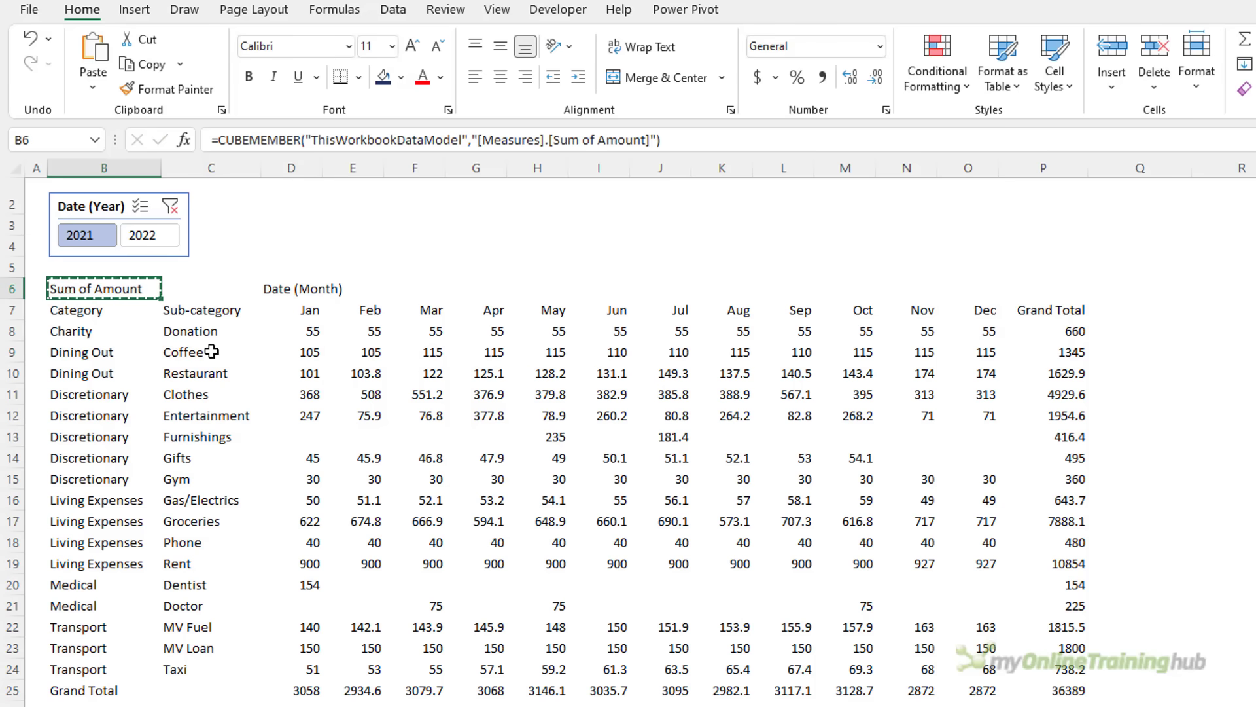
left_click(93, 87)
left_click(90, 230)
Copy the CUBEVALUE formula from D9 into D8 so it uses cell references again.
left_click(310, 357)
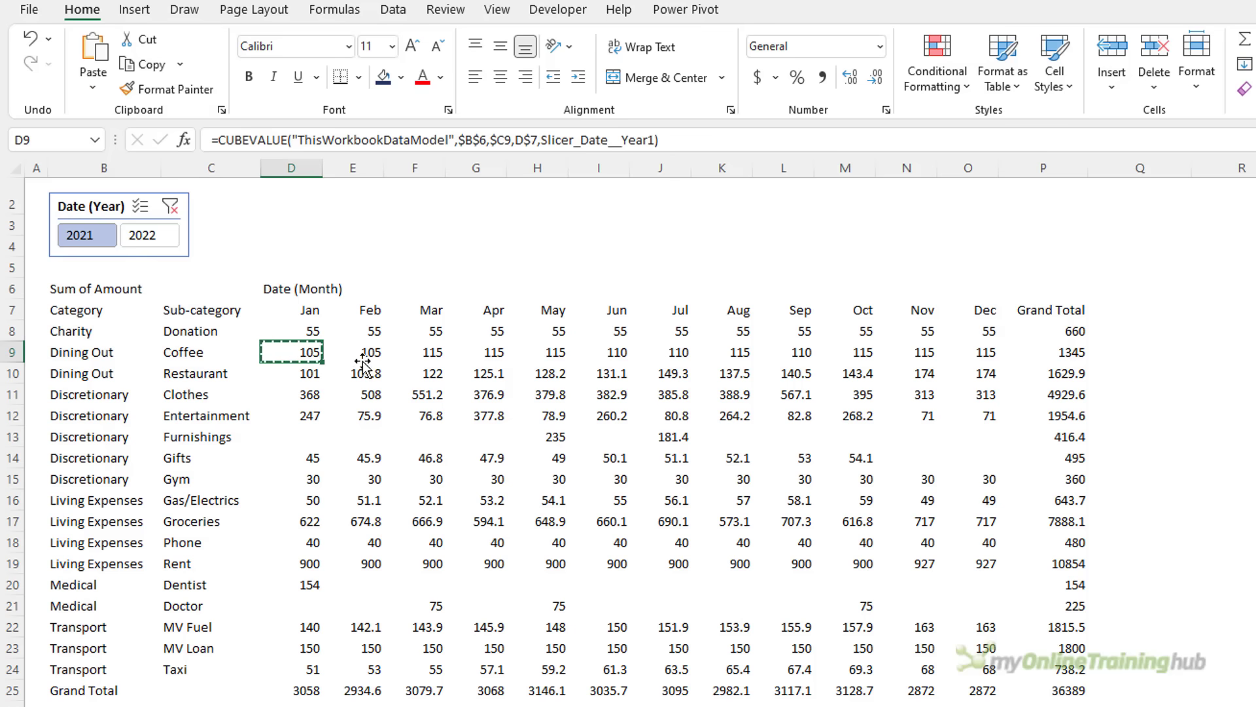
left_click_drag(294, 332, 294, 352)
key("ctrl+c")
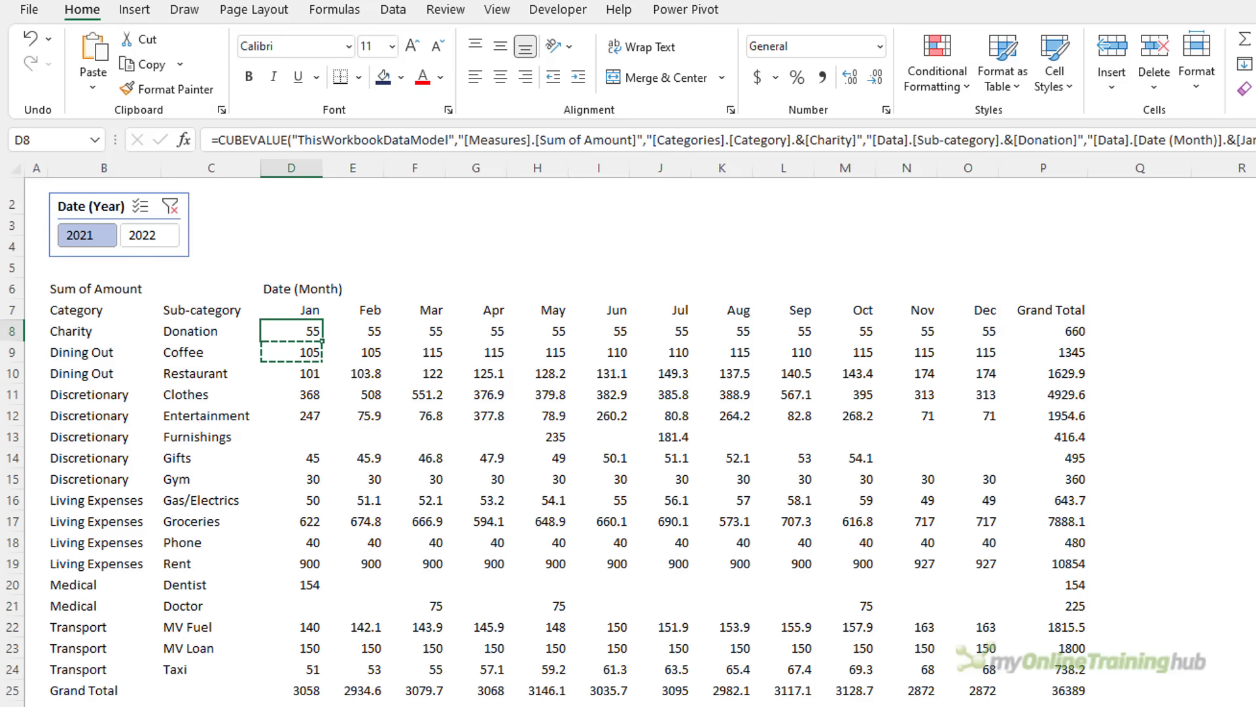
key("ctrl+v")
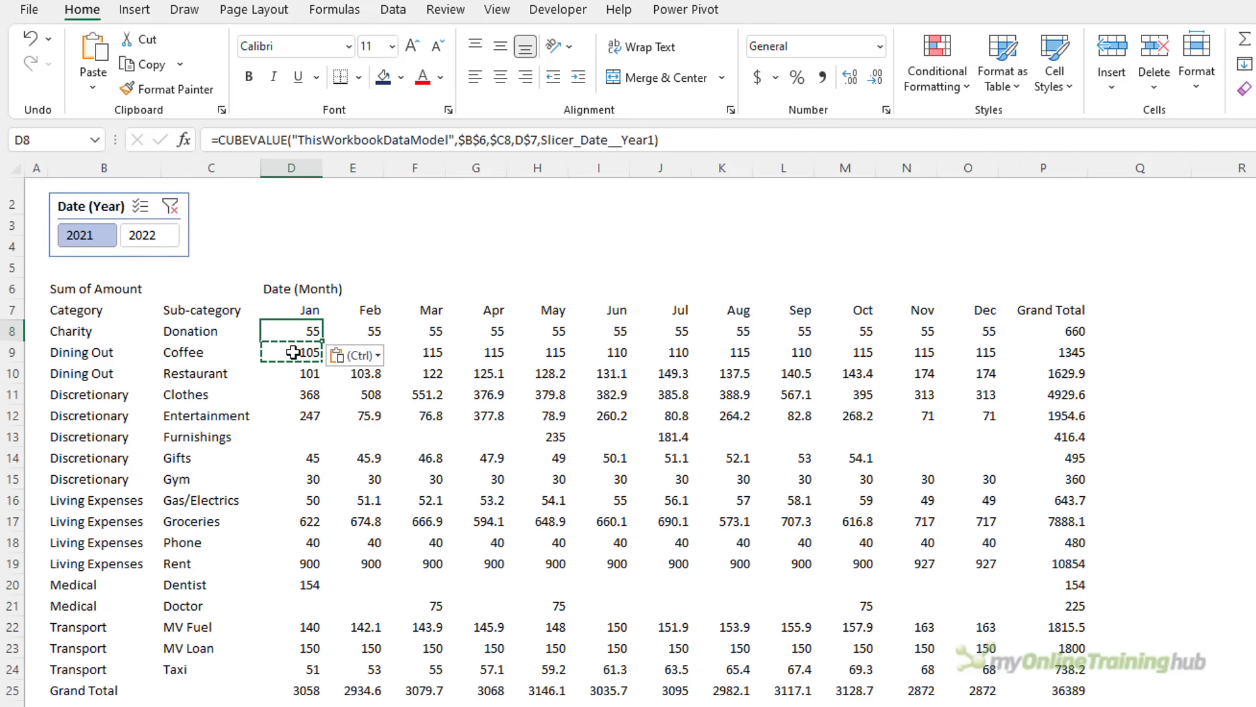
left_click(300, 350)
key("Escape")
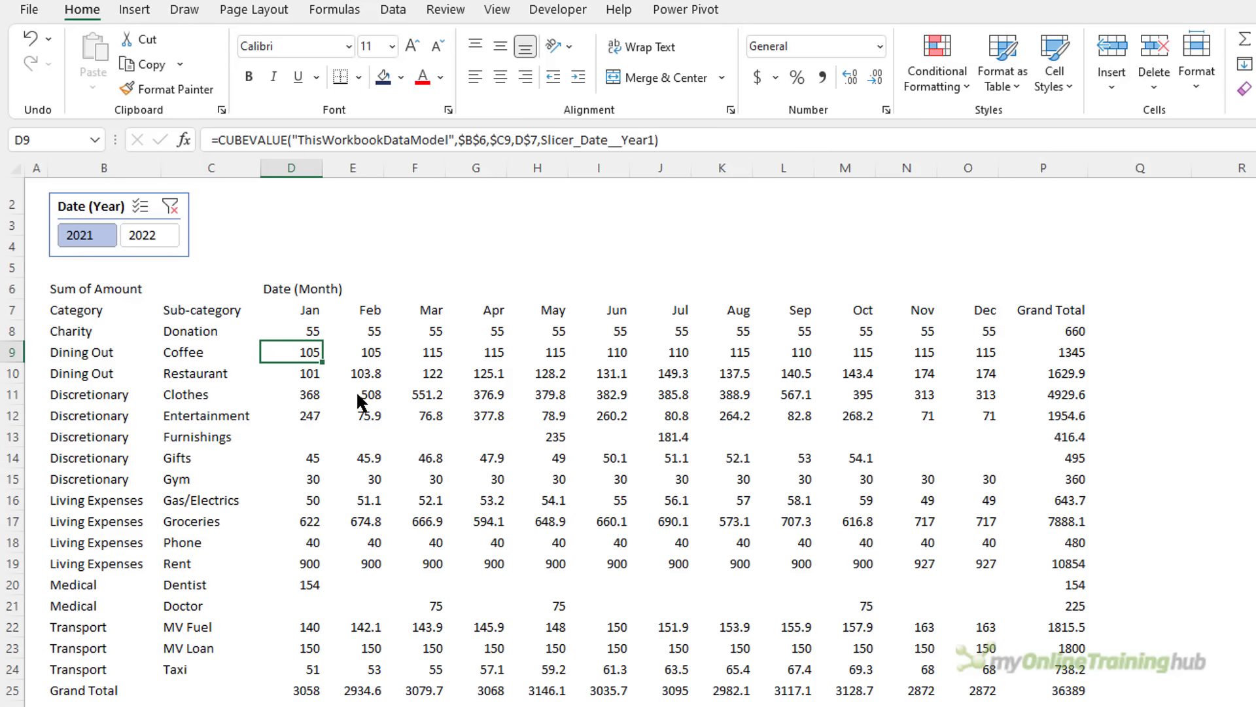
Filter the report to 2022 with the Date (Year) slicer.
key("Up")
left_click(149, 234)
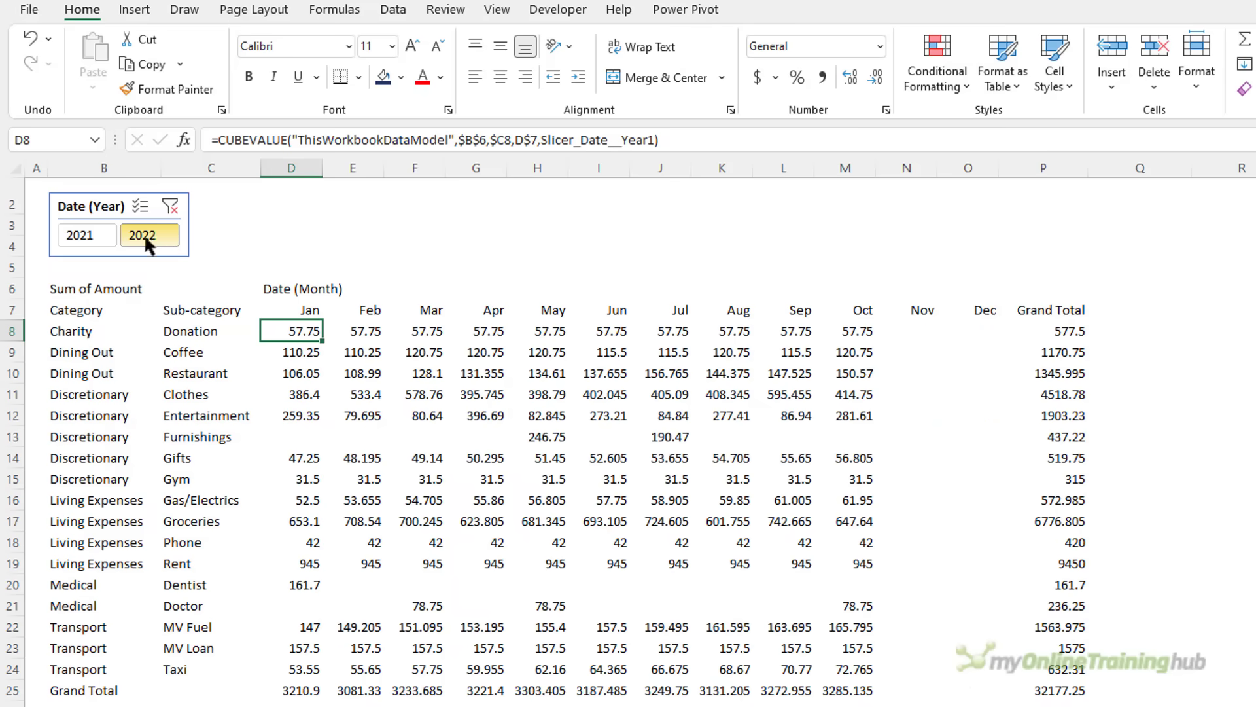
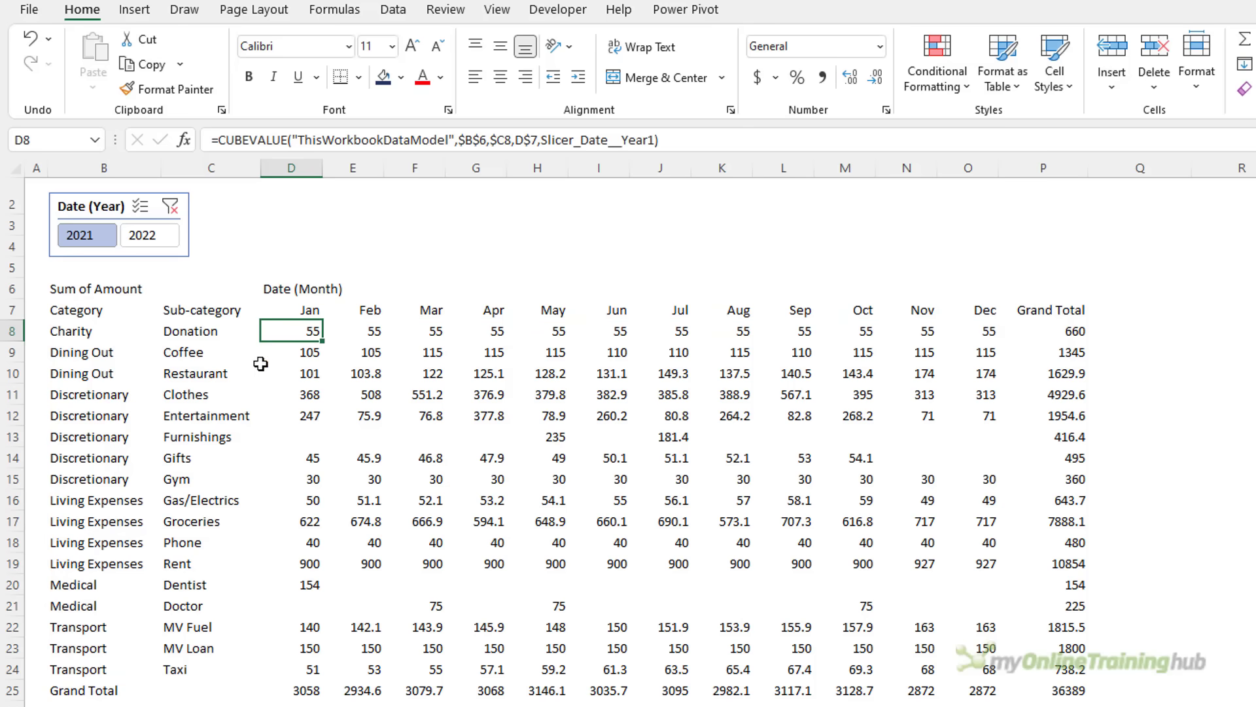
Begin a quoted member expression "[Data].[Sub-category] in front of the $C8 reference in D8's CUBEVALUE formula.
left_click(458, 140)
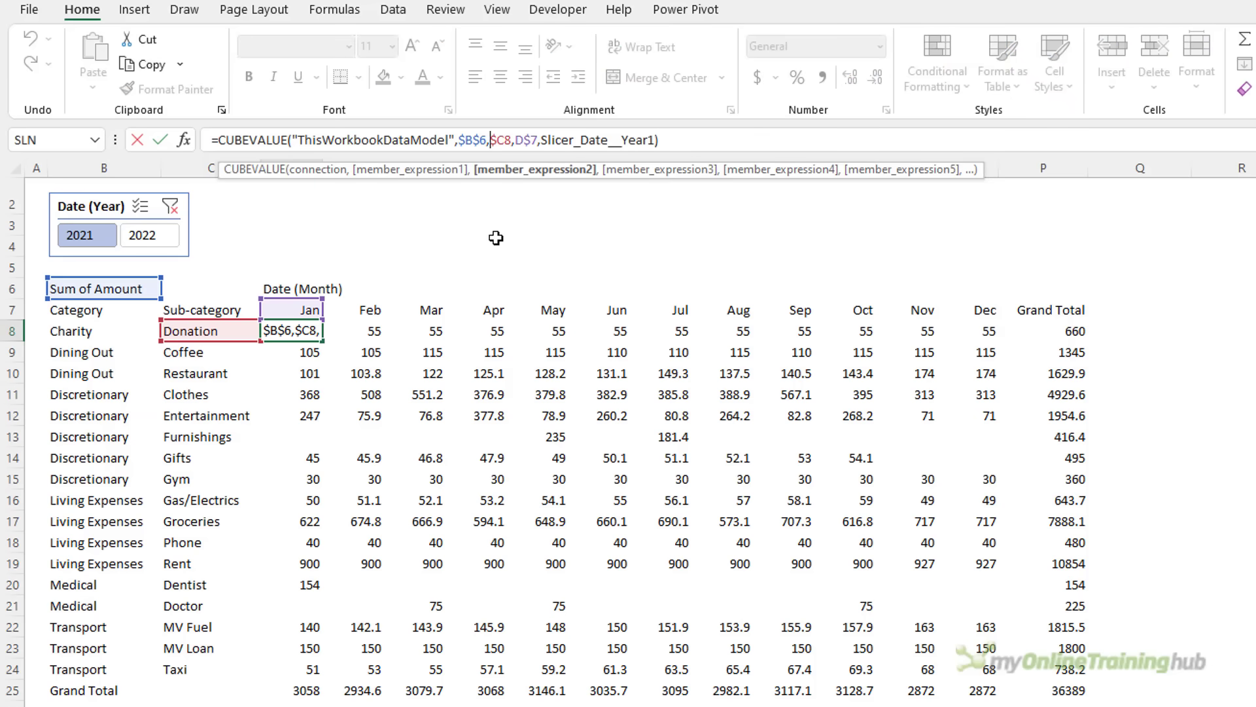
type("\"")
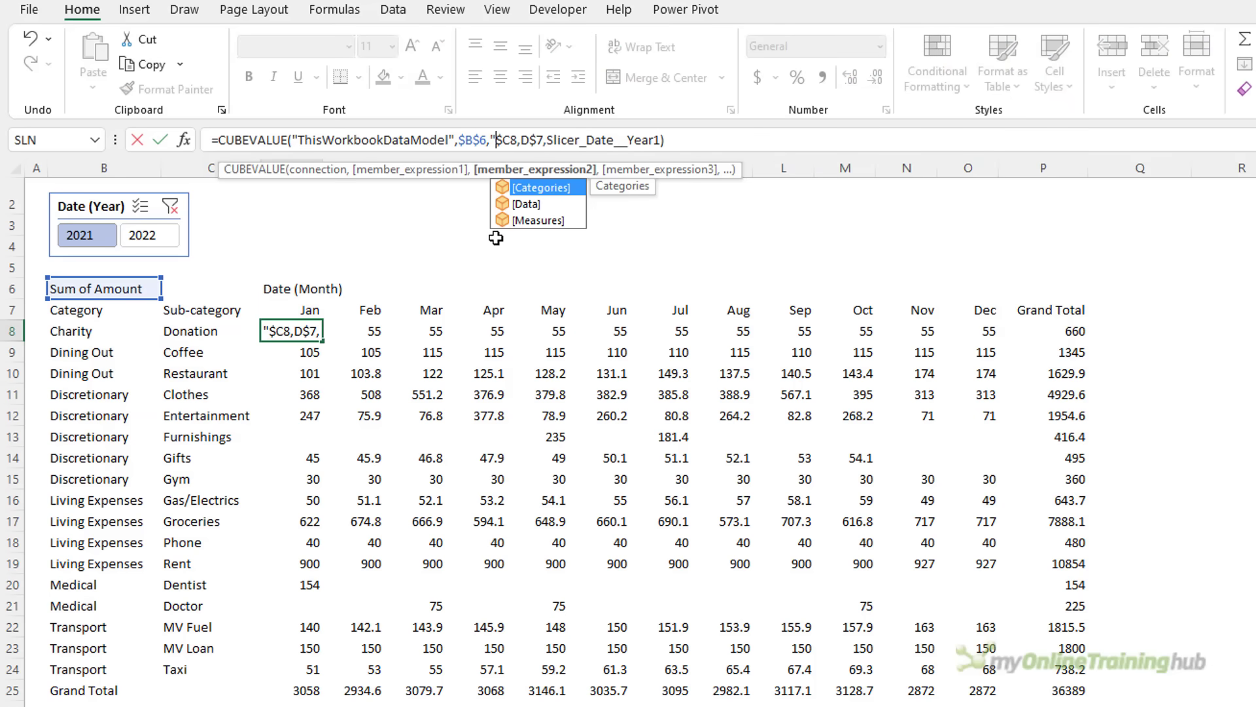
key("Down")
type(".")
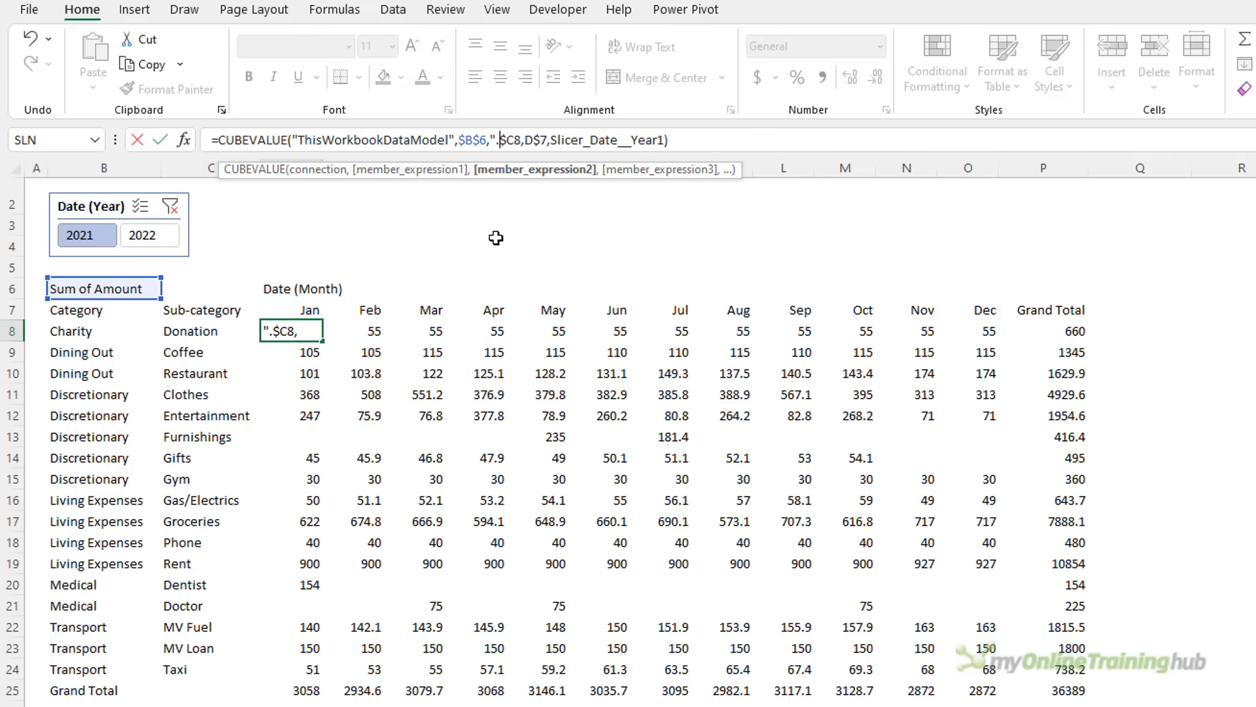
key("BackSpace")
key("Down")
key("Tab")
type(".")
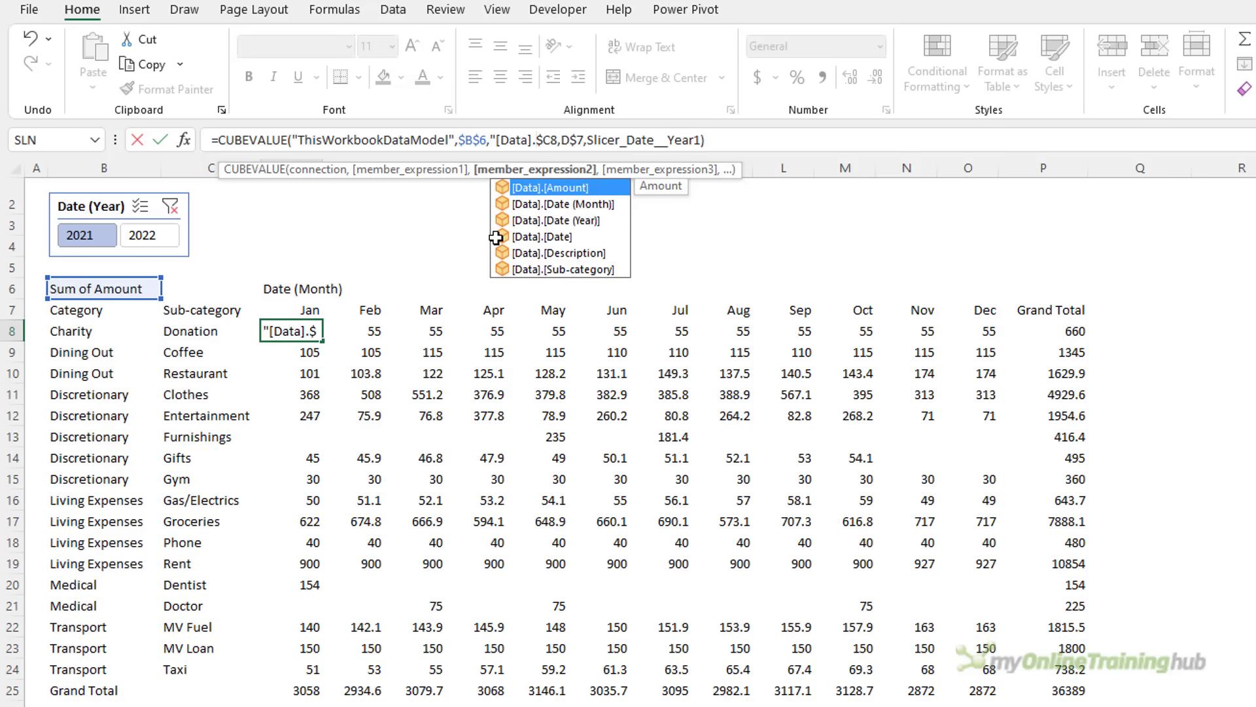
type("s")
key("BackSpace")
key("Down")
key("Down")
key("Down")
key("Down")
key("Down")
key("Tab")
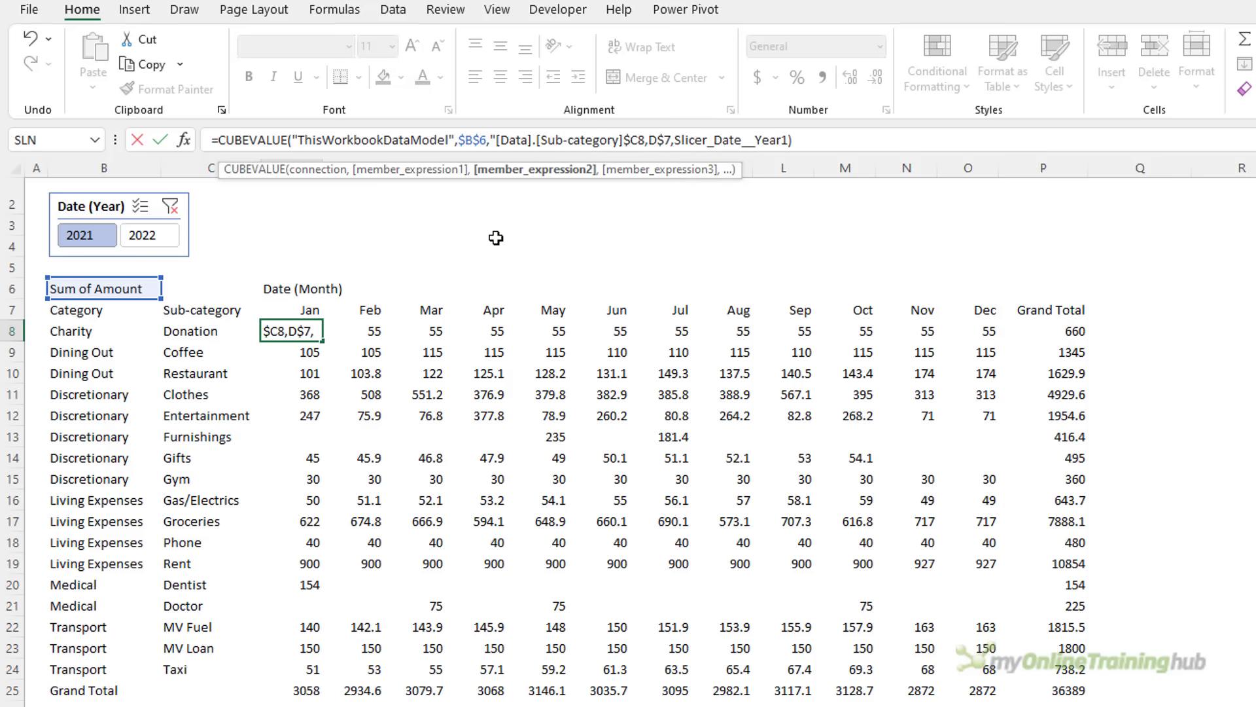
Concatenate the $C8 reference into the member expression in D8 so it reads "[Data].[Sub-category].["&$C8&"]".
type(".[")
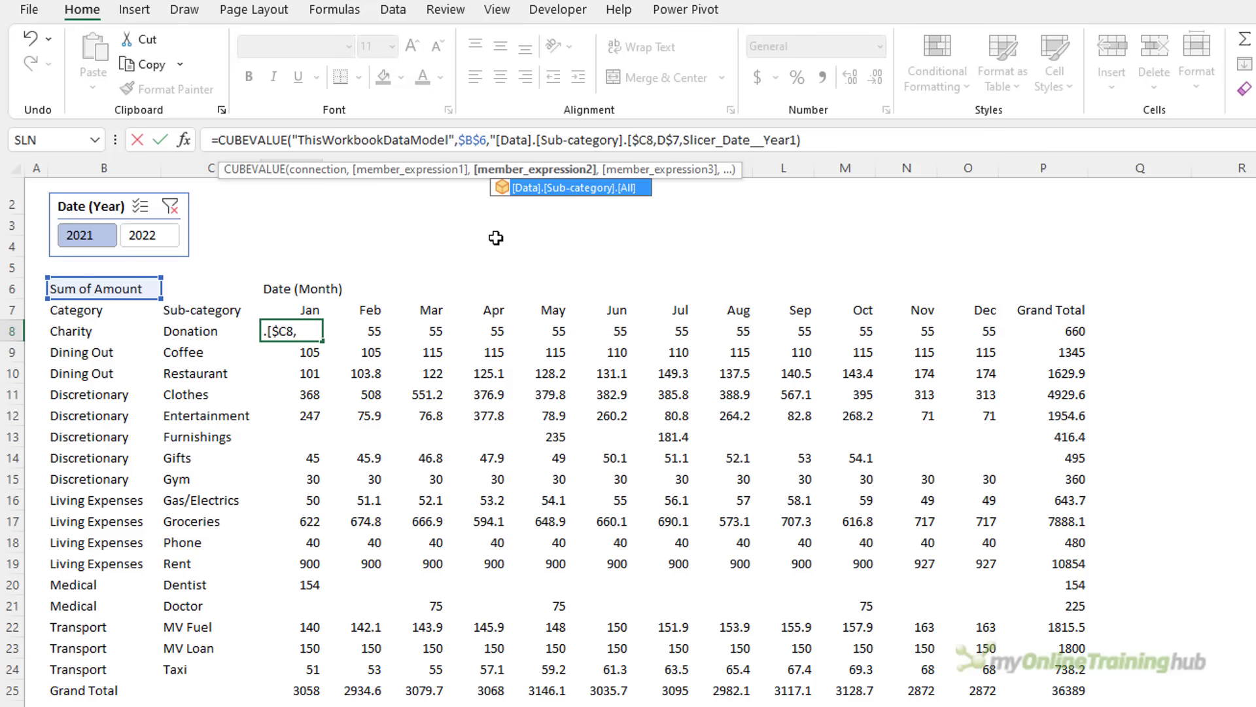
type("\"")
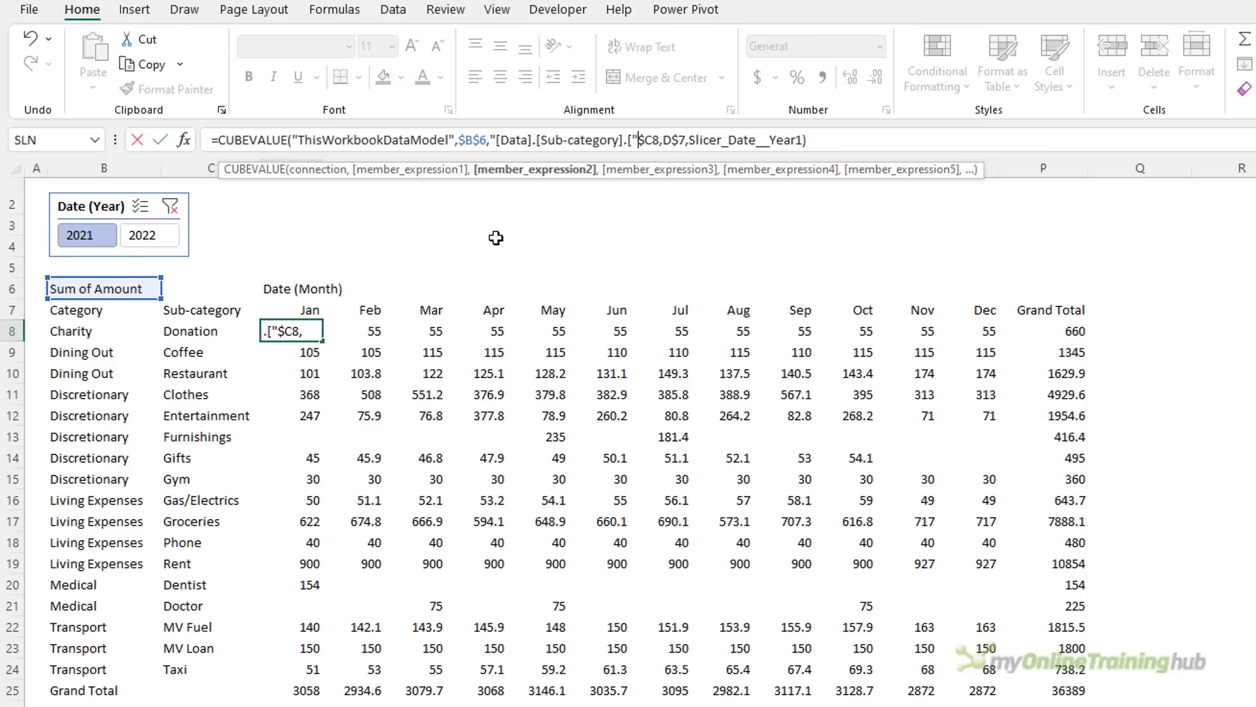
type("&")
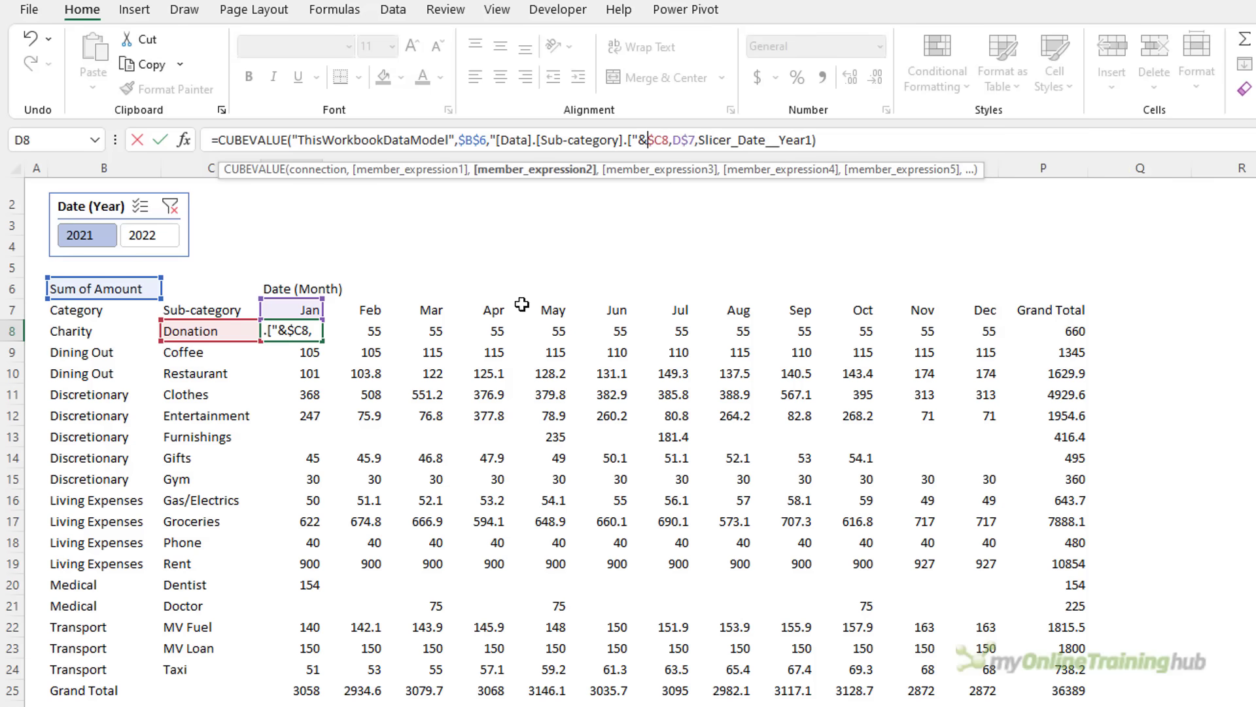
key("Right")
key("Right")
type("&")
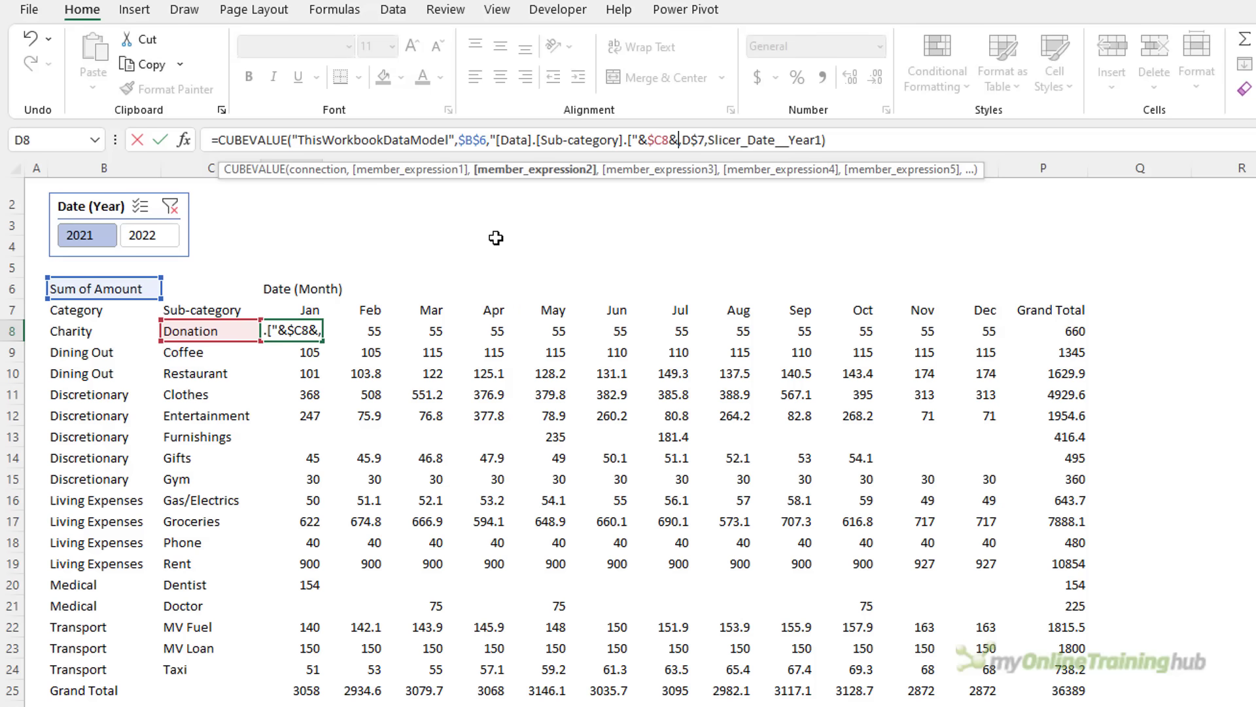
type("\"]\"")
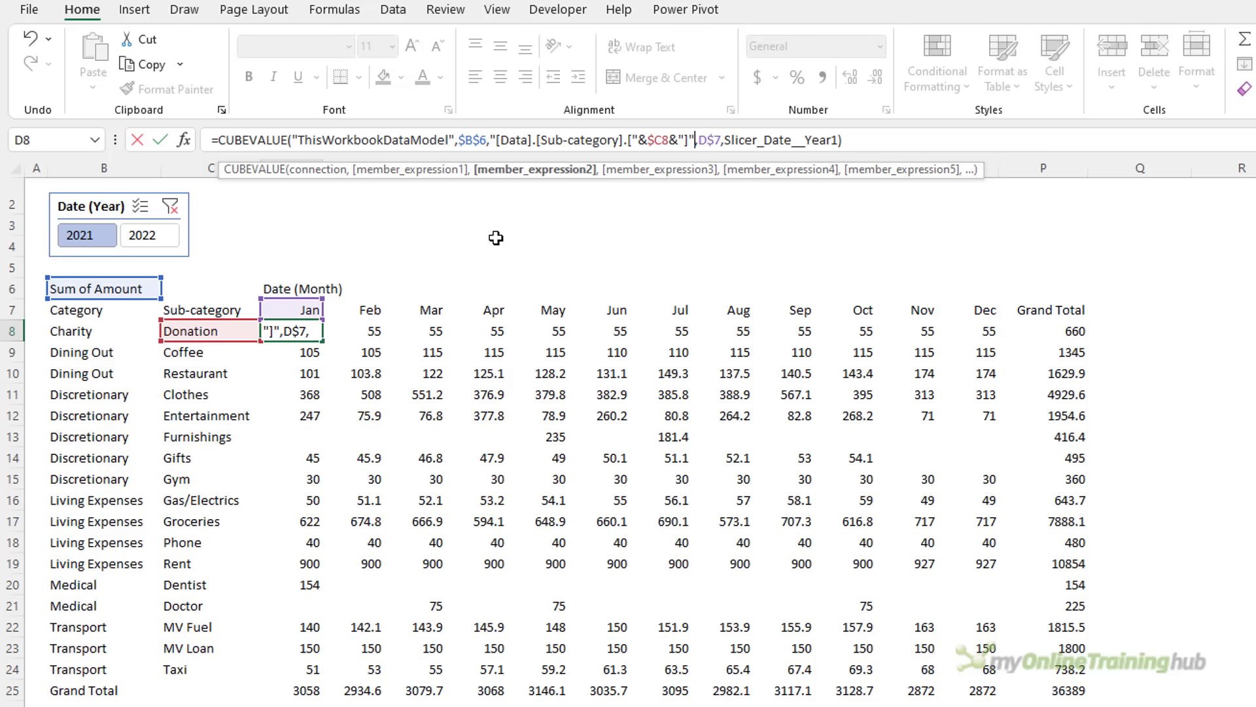
Evaluate only the Sub-category member expression within D8's formula, then undo the evaluation and accept the formula.
left_click_drag(492, 140, 695, 140)
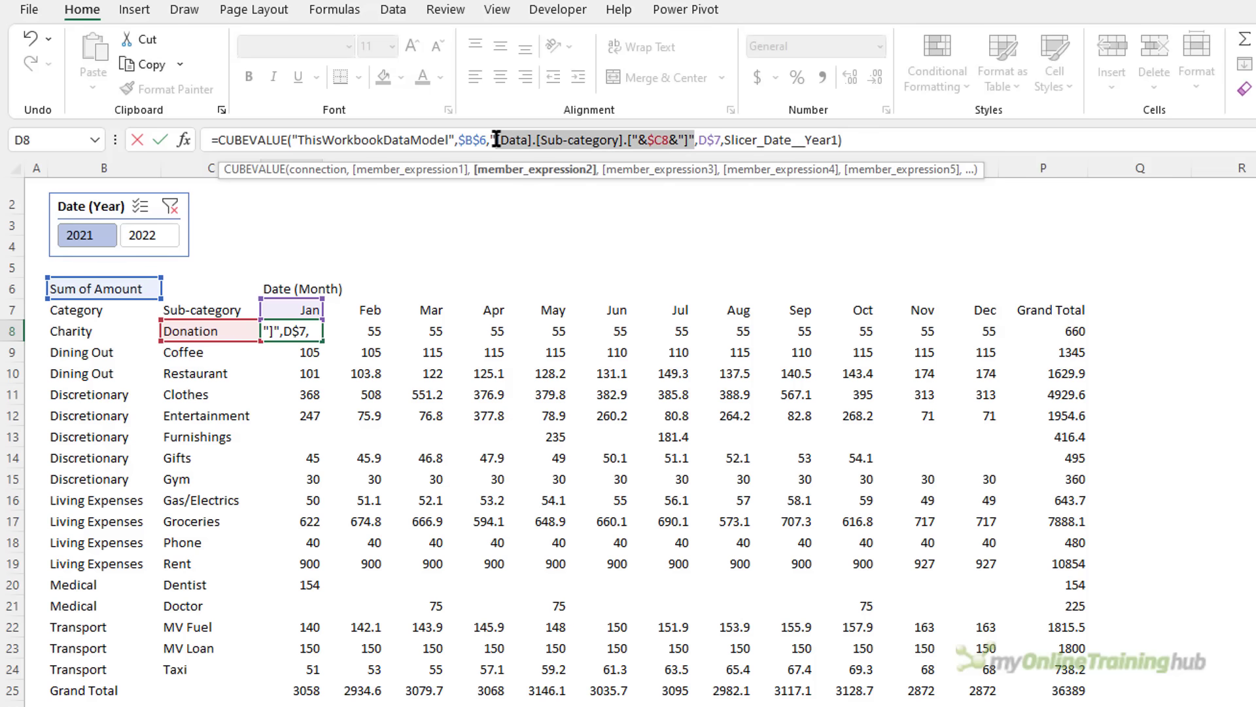
left_click(563, 139)
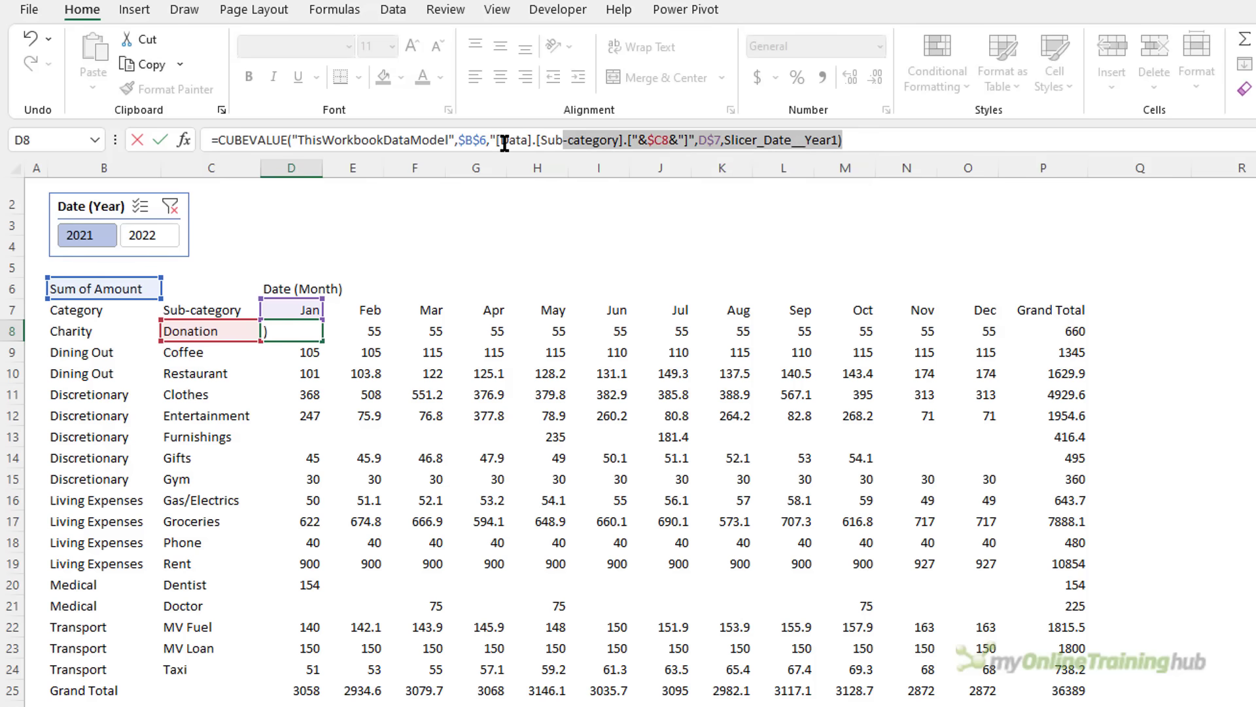
double_click(504, 140)
key("F9")
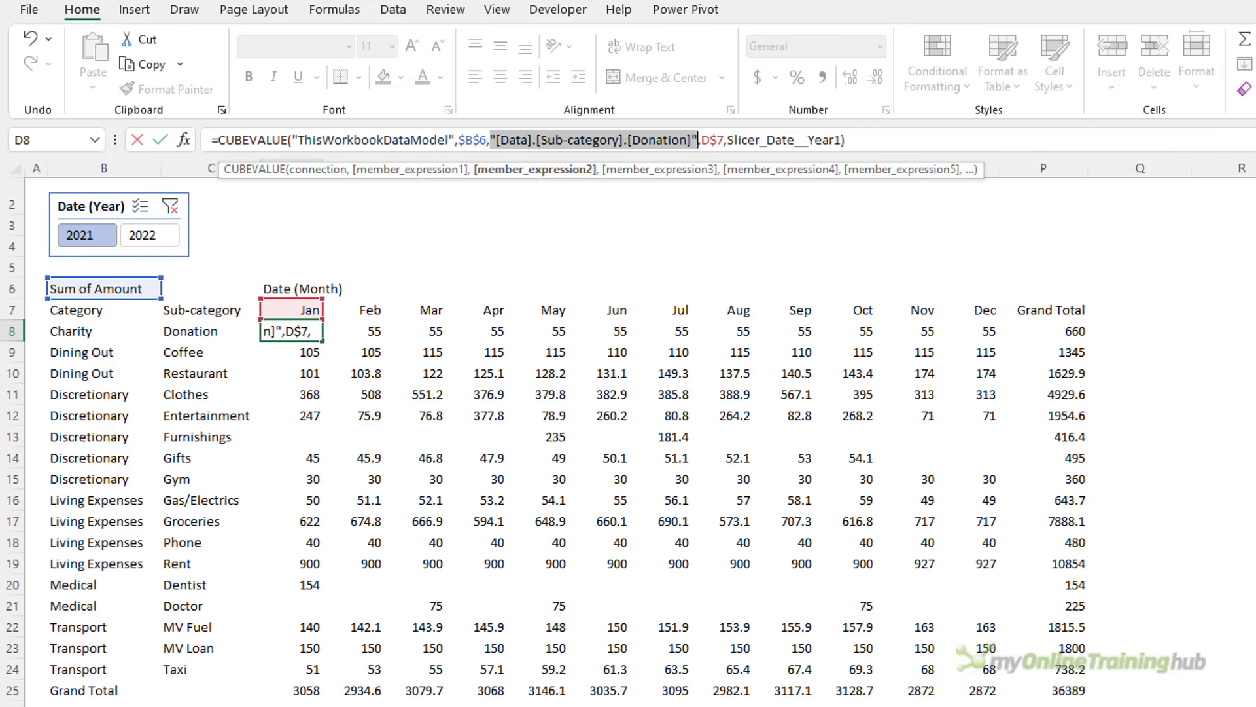
key("ctrl+z")
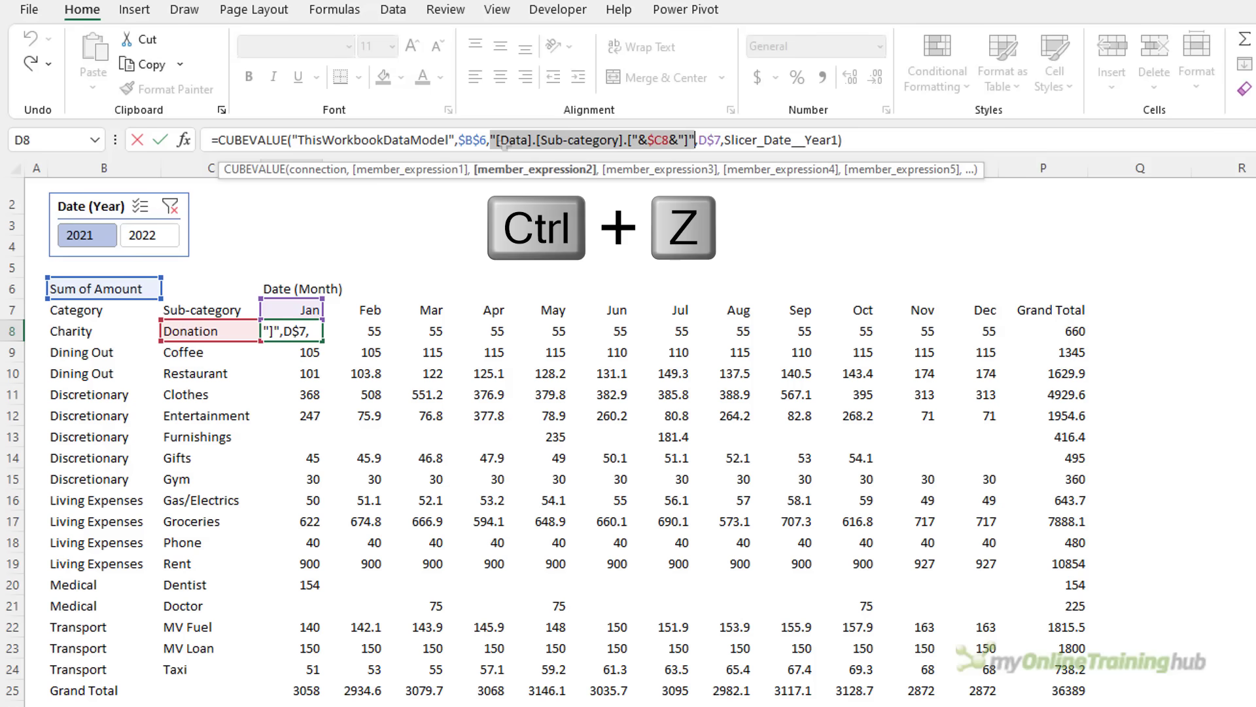
key("Escape")
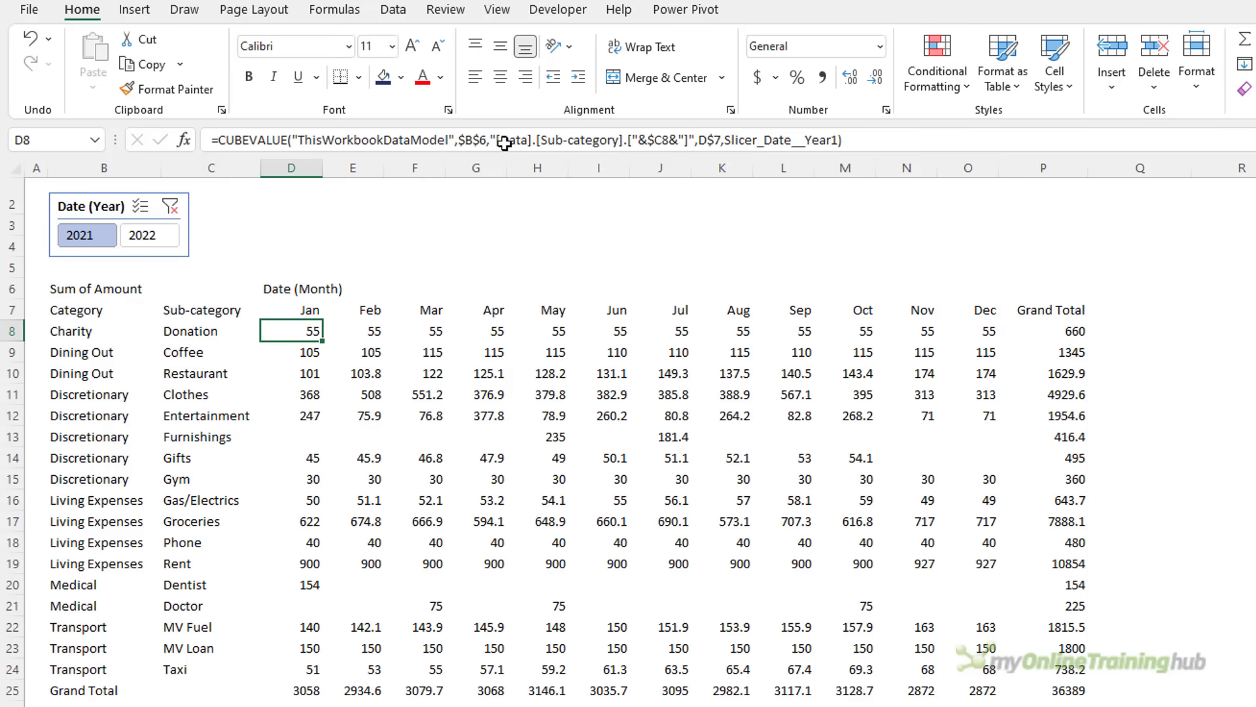
Begin a quoted member expression "[Data].[Date (Month)]. in front of the D$7 reference in D8's CUBEVALUE formula.
left_click(696, 140)
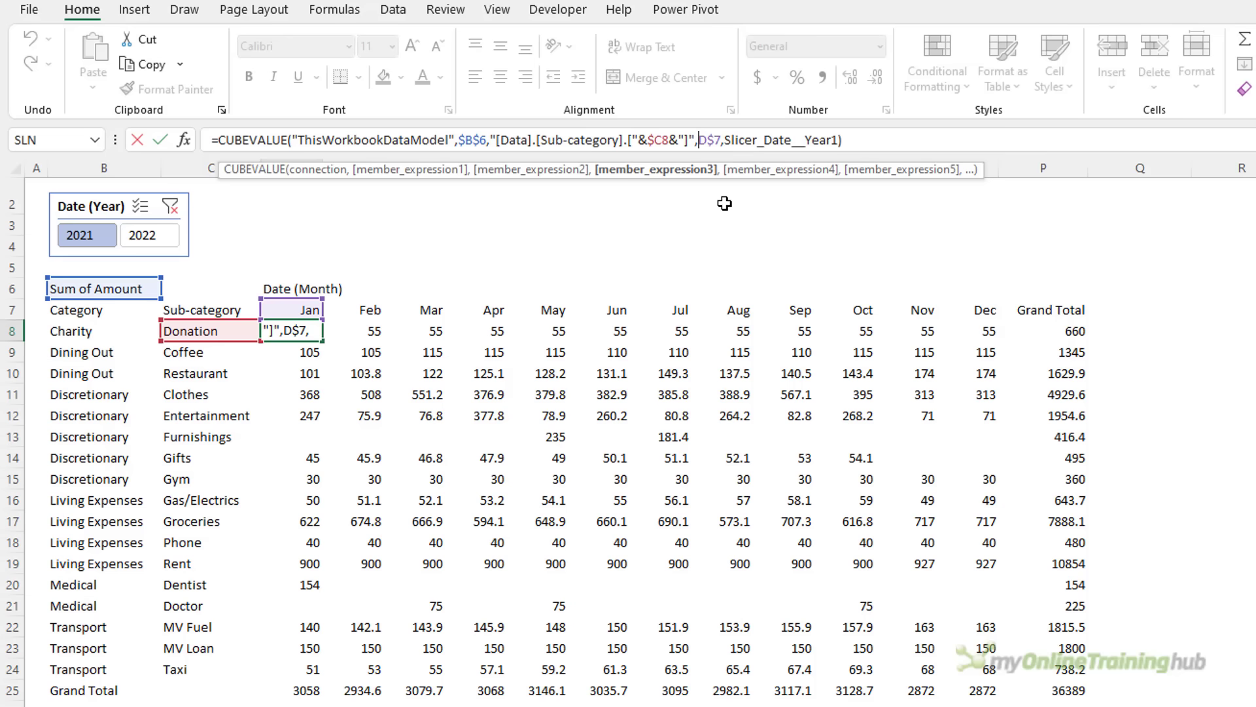
type("\"")
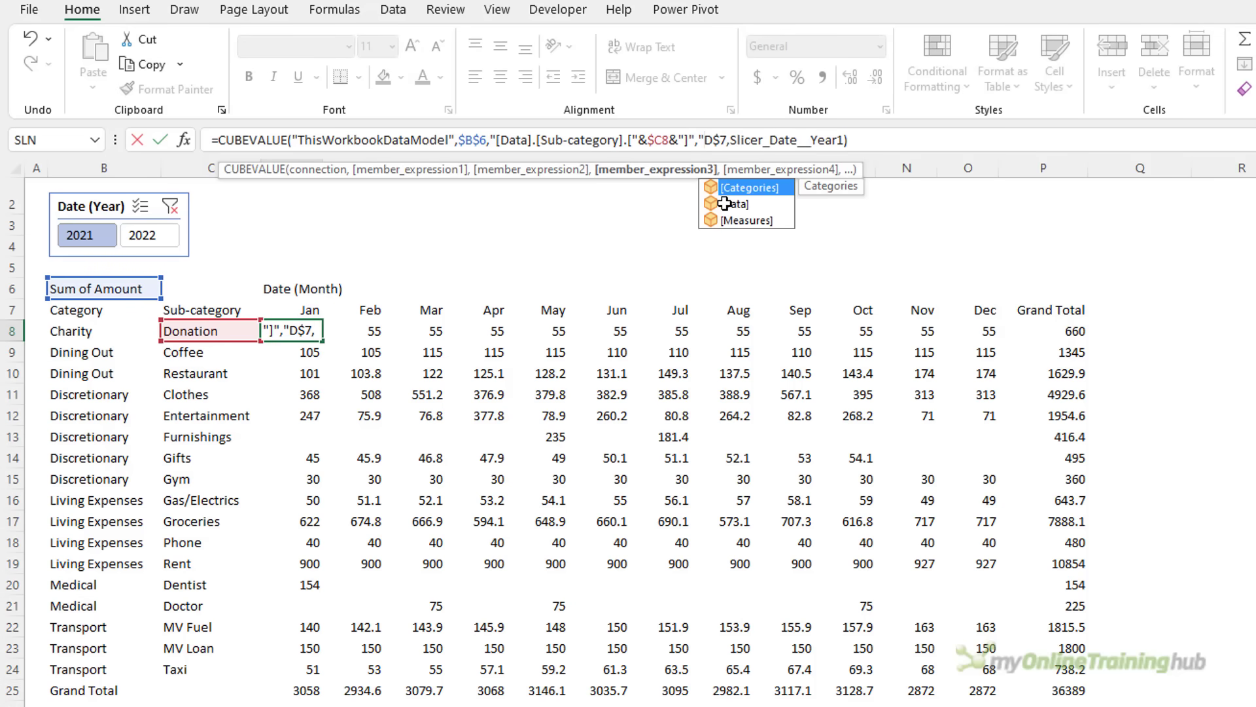
double_click(725, 203)
type(".")
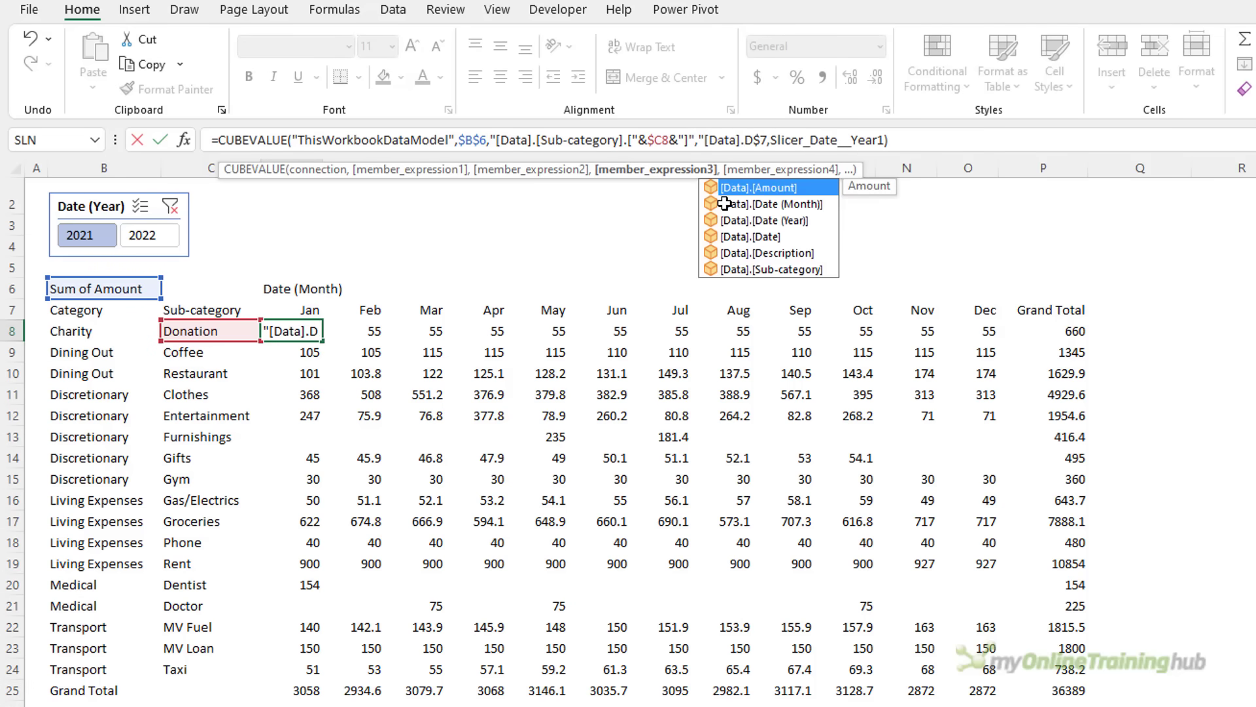
key("Down")
key("Down")
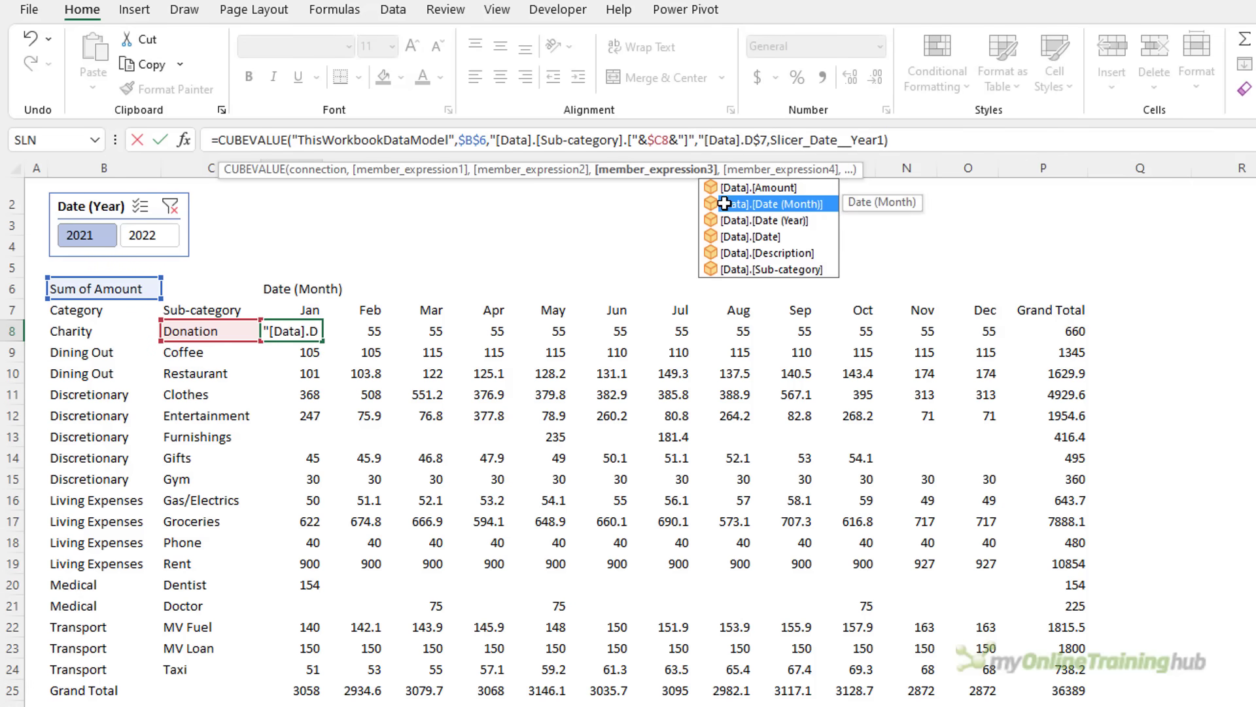
double_click(725, 203)
type(".")
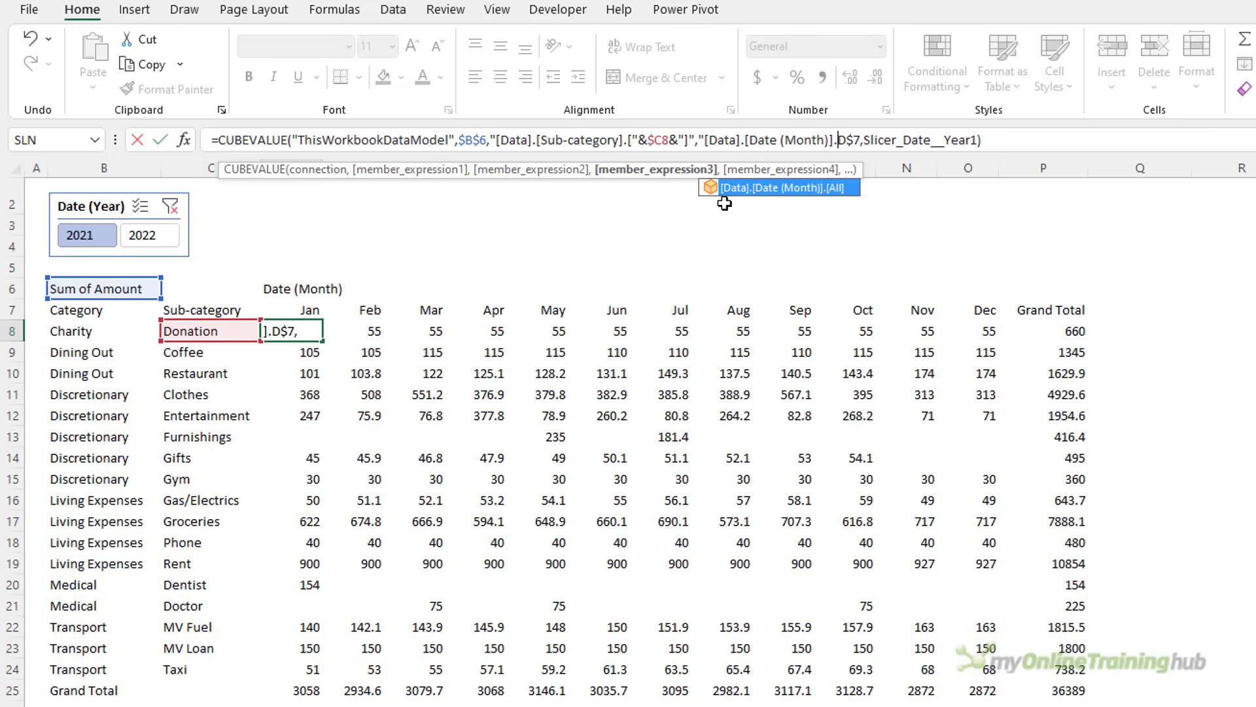
Concatenate the D$7 reference so D8's month expression reads "[Data].[Date (Month)].["&D$7&"]", and accept the formula.
type("[")
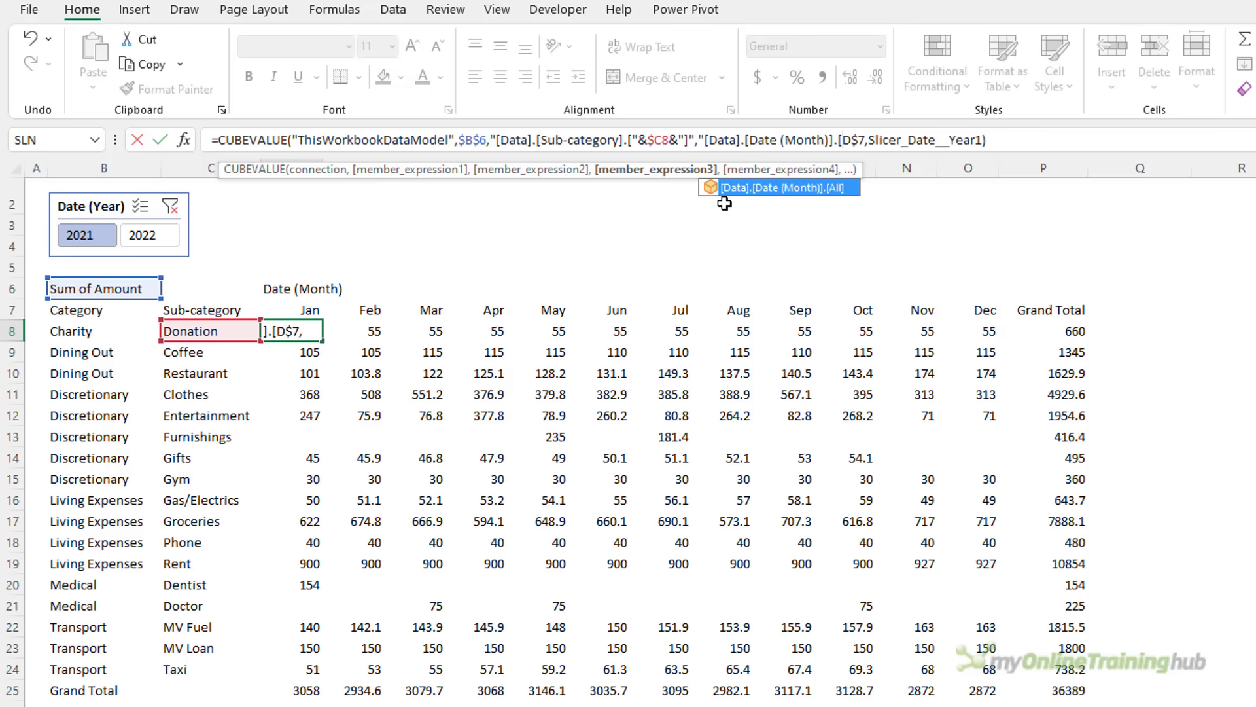
type("\"")
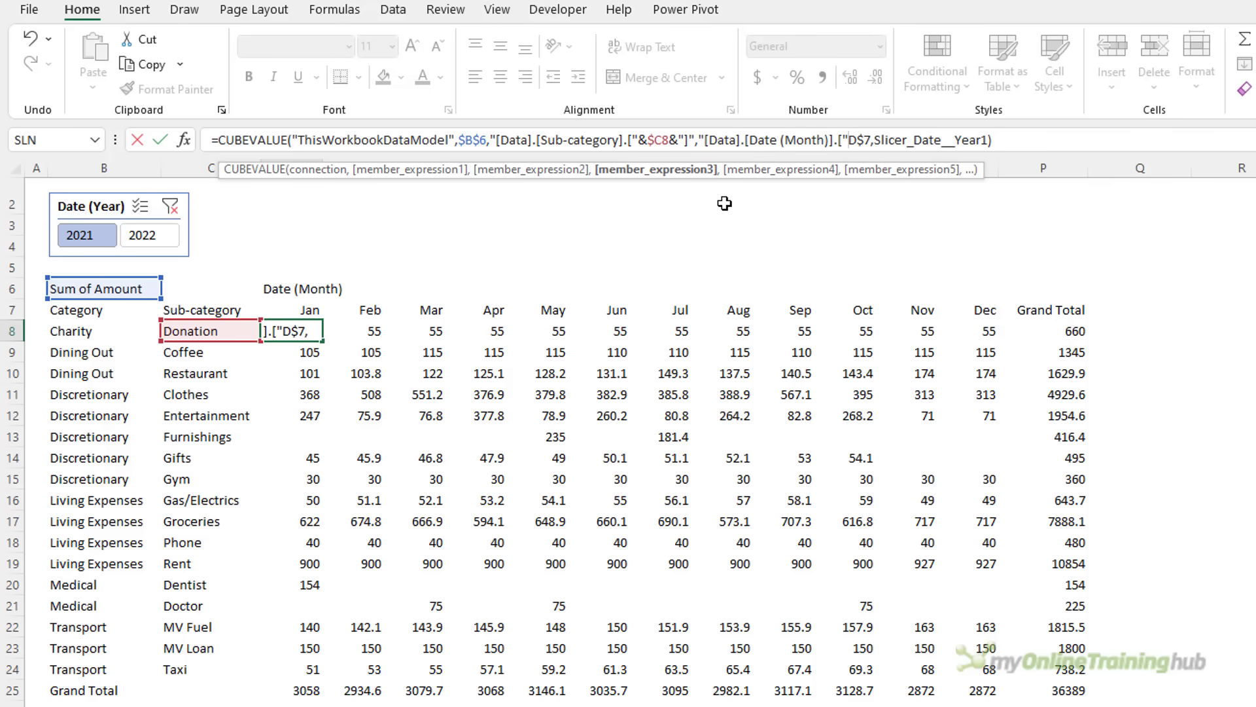
type("&$C8")
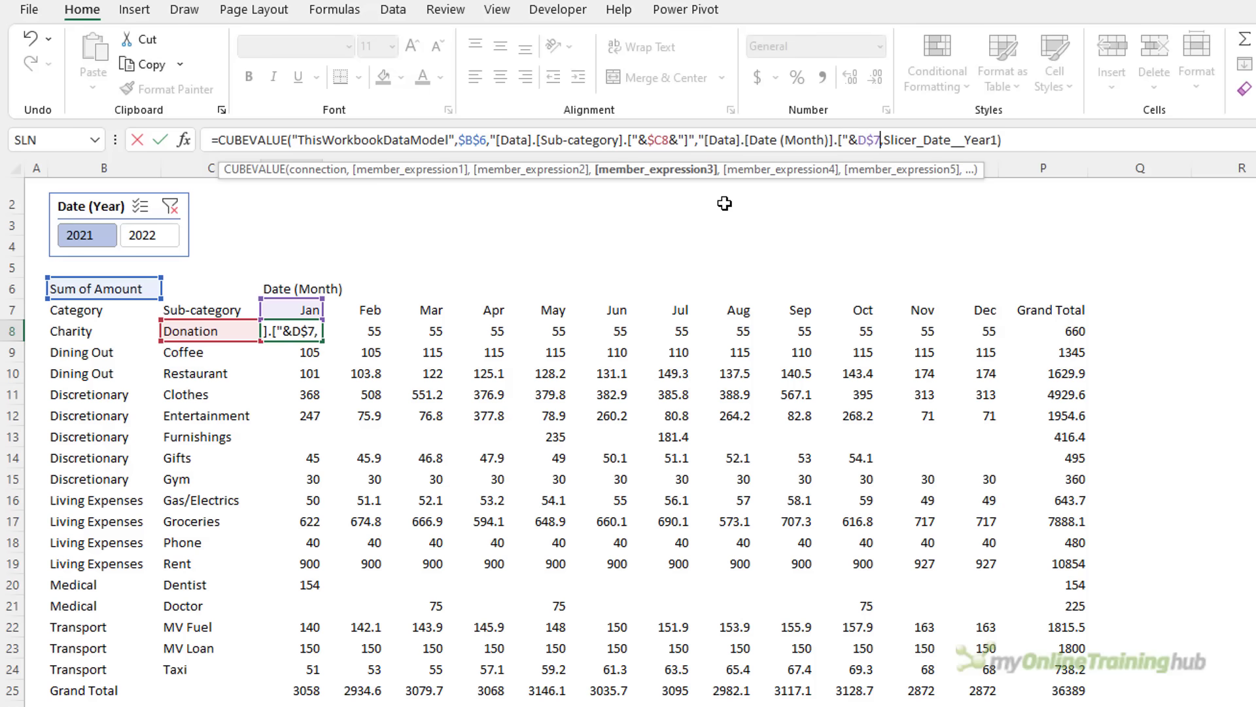
type("&")
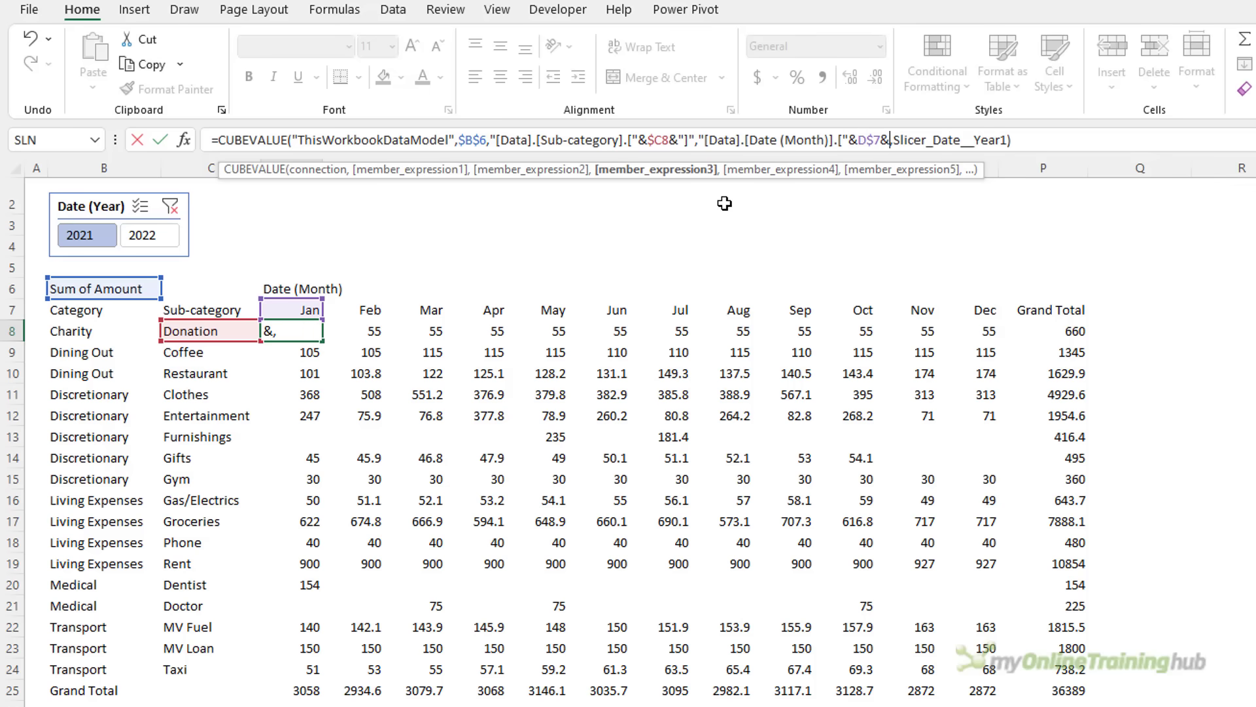
type("\"]\"")
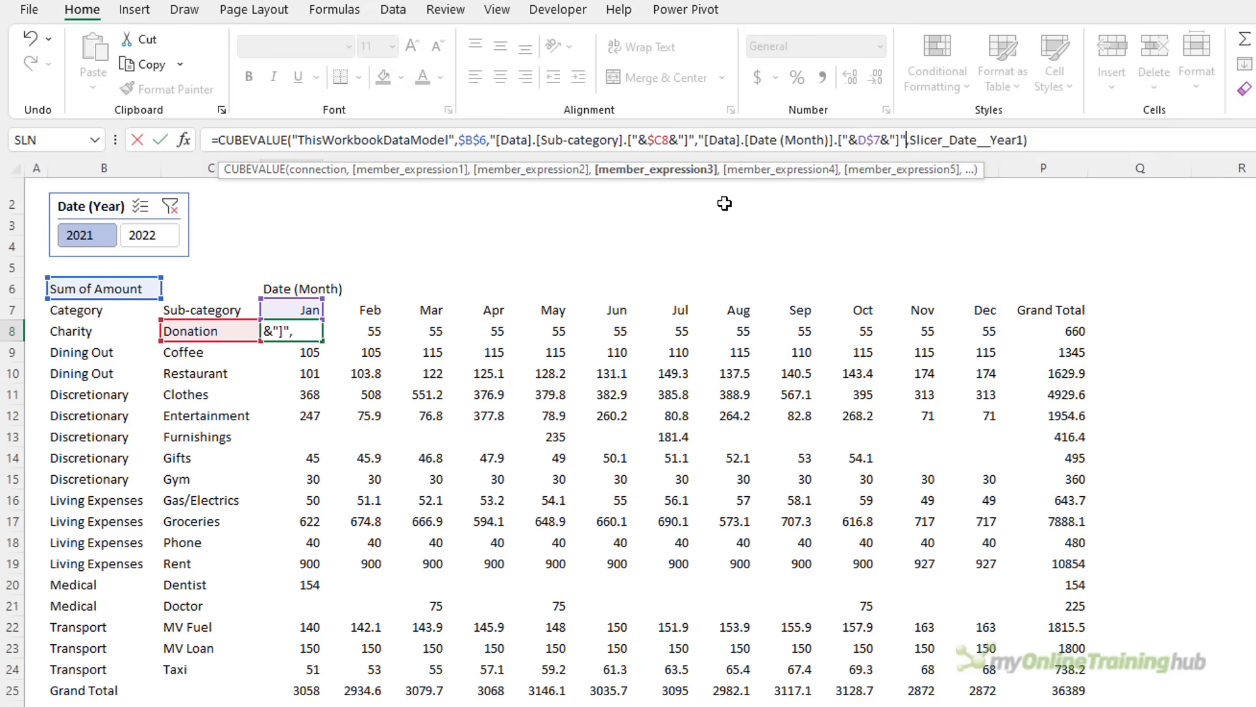
key("Return")
key("Up")
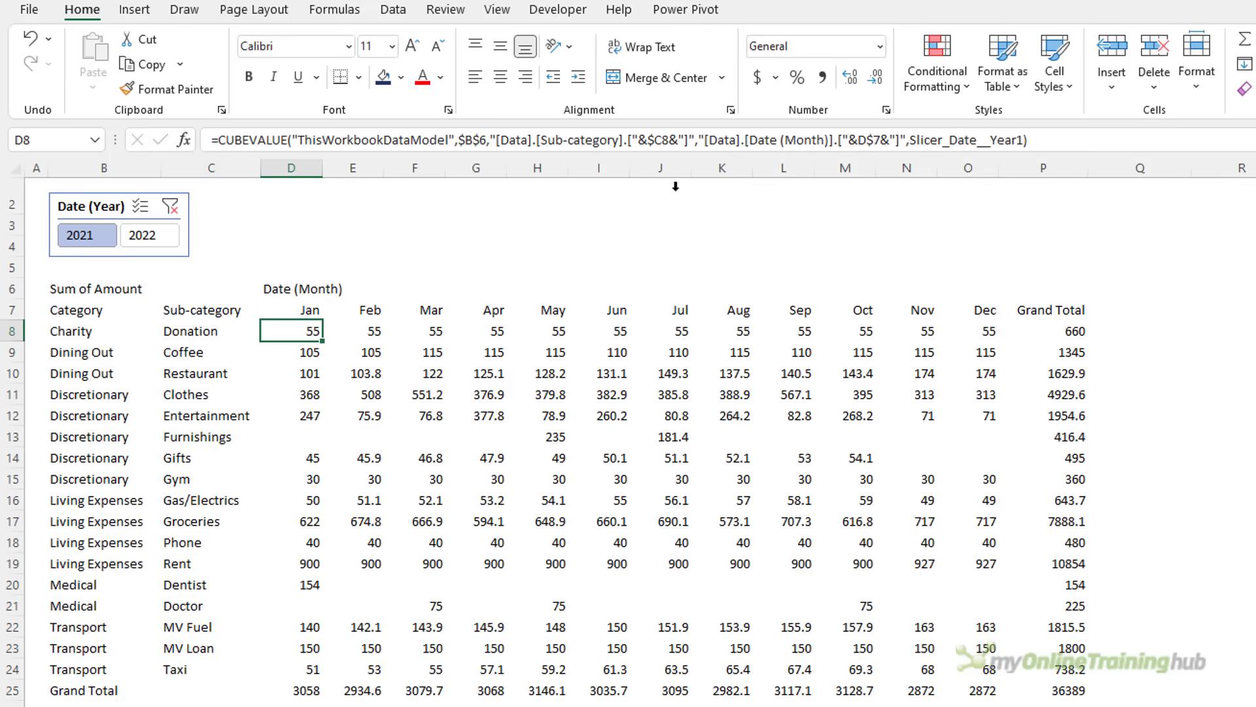
Highlight the Sub-category and Date (Month) member expressions in D8's formula one after the other to review them, leaving the formula as it is.
left_click(504, 140)
left_click(515, 170)
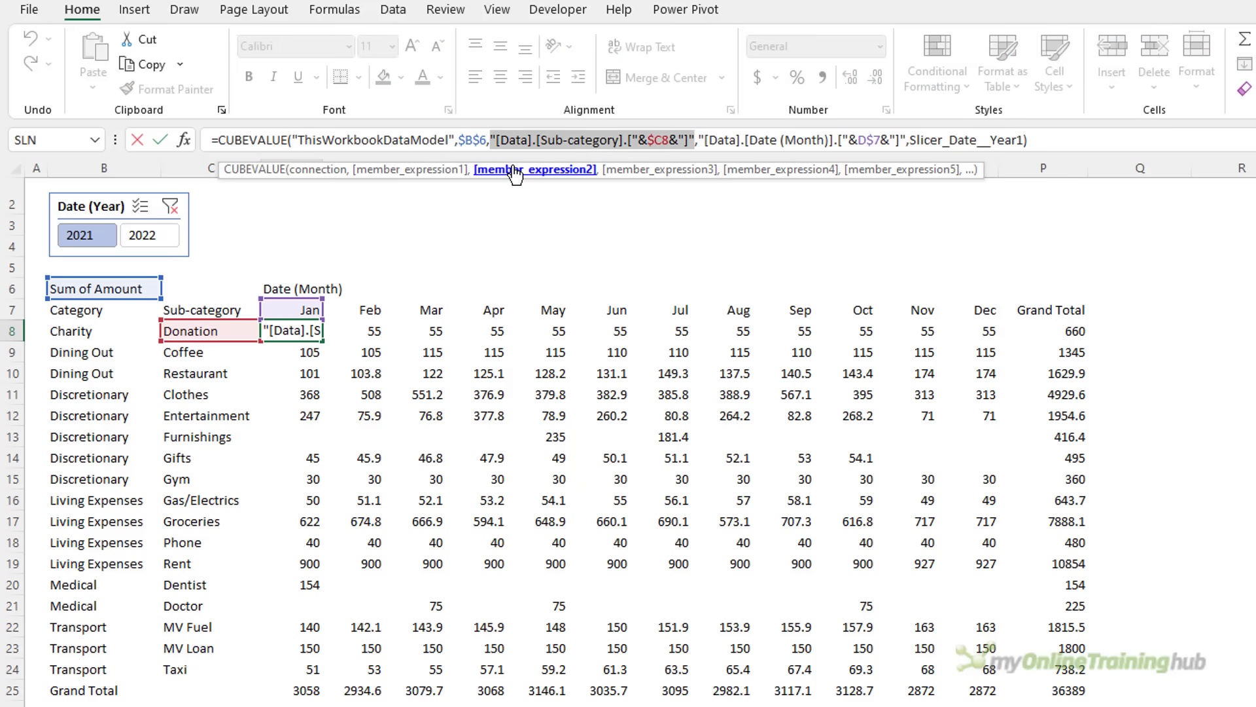
left_click(638, 171)
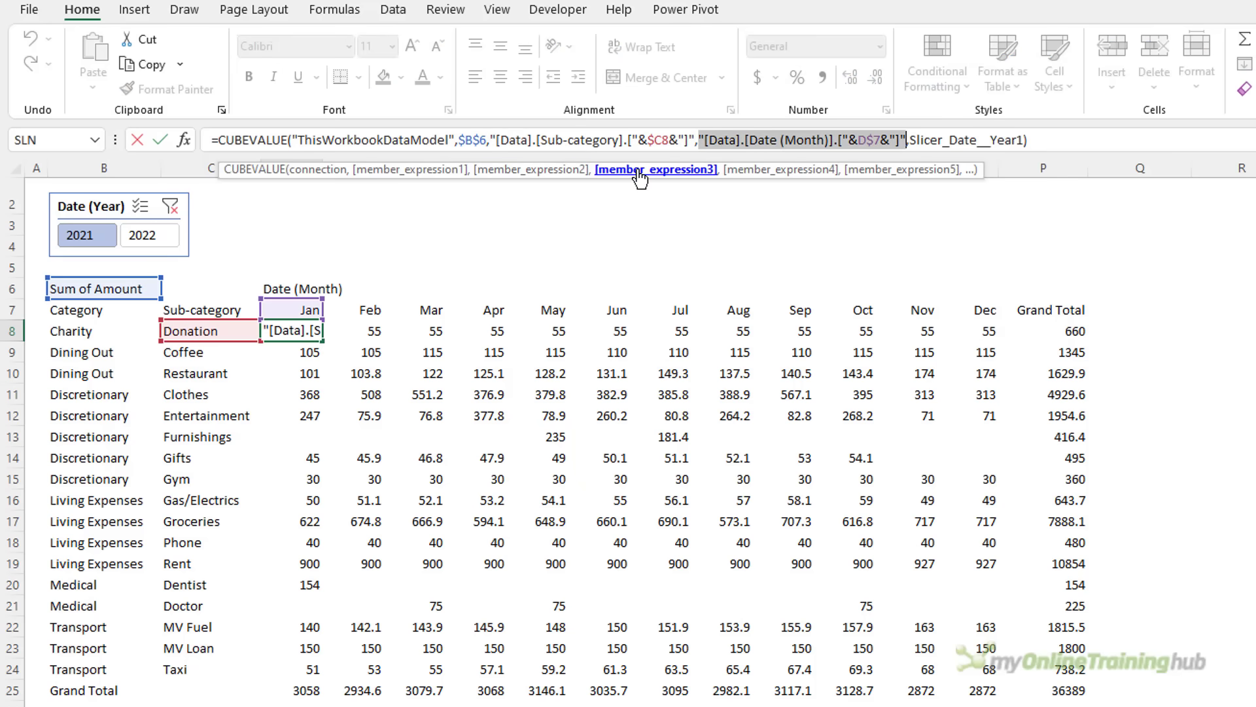
key("Return")
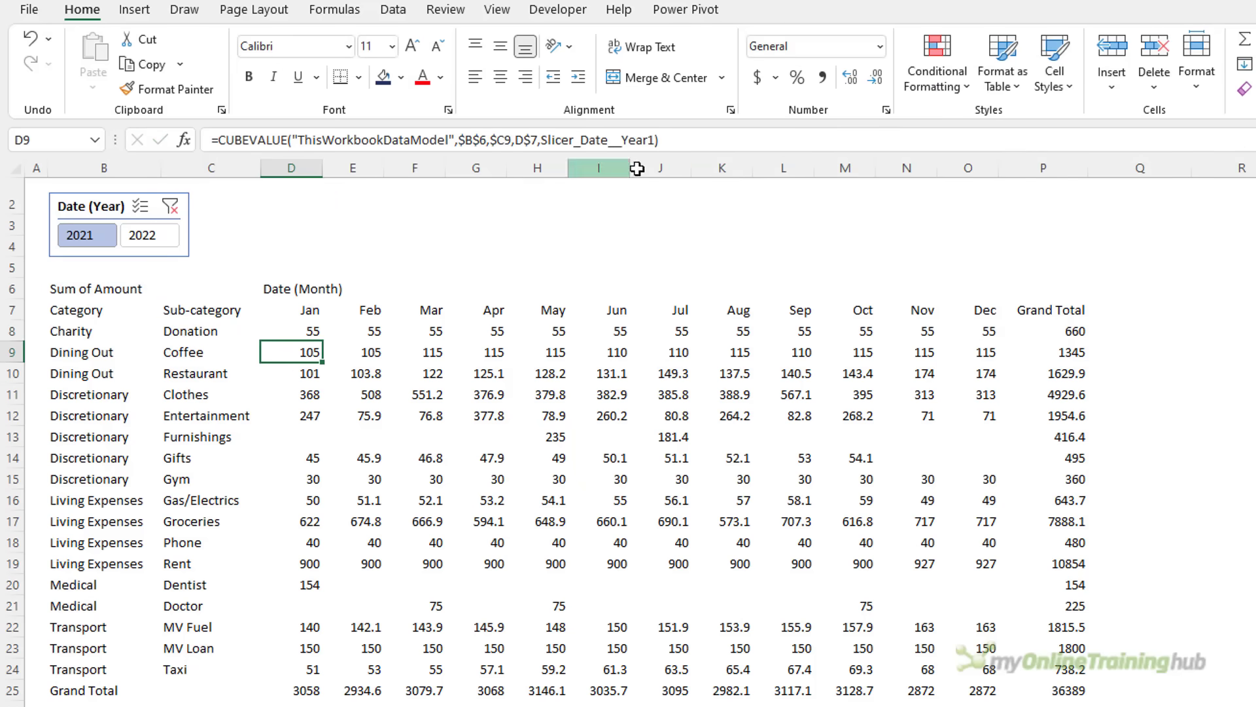
Copy D8's CUBEVALUE formula to every sub-category and month cell in D8:O24.
left_click(308, 330)
key("ctrl+c")
left_click_drag(308, 330, 992, 671)
key("ctrl+v")
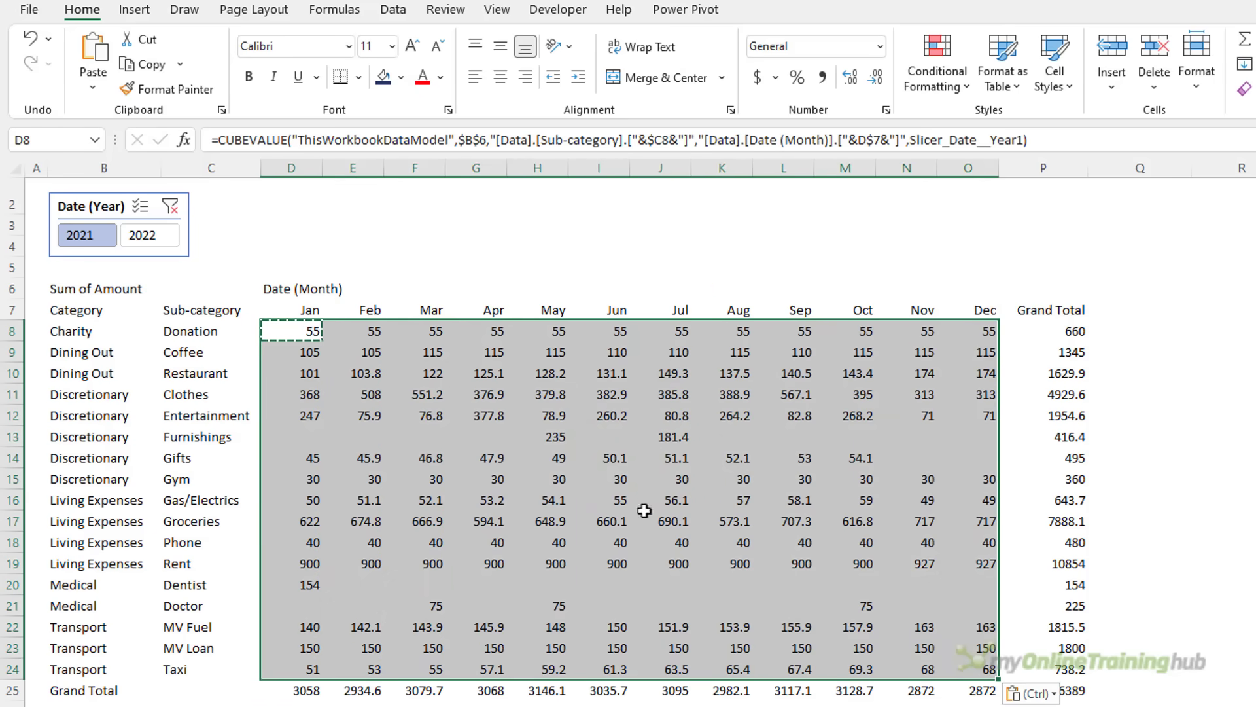
Inspect the Sub-category member expression in D9's copied formula, then leave the cell without editing it.
left_click(291, 358)
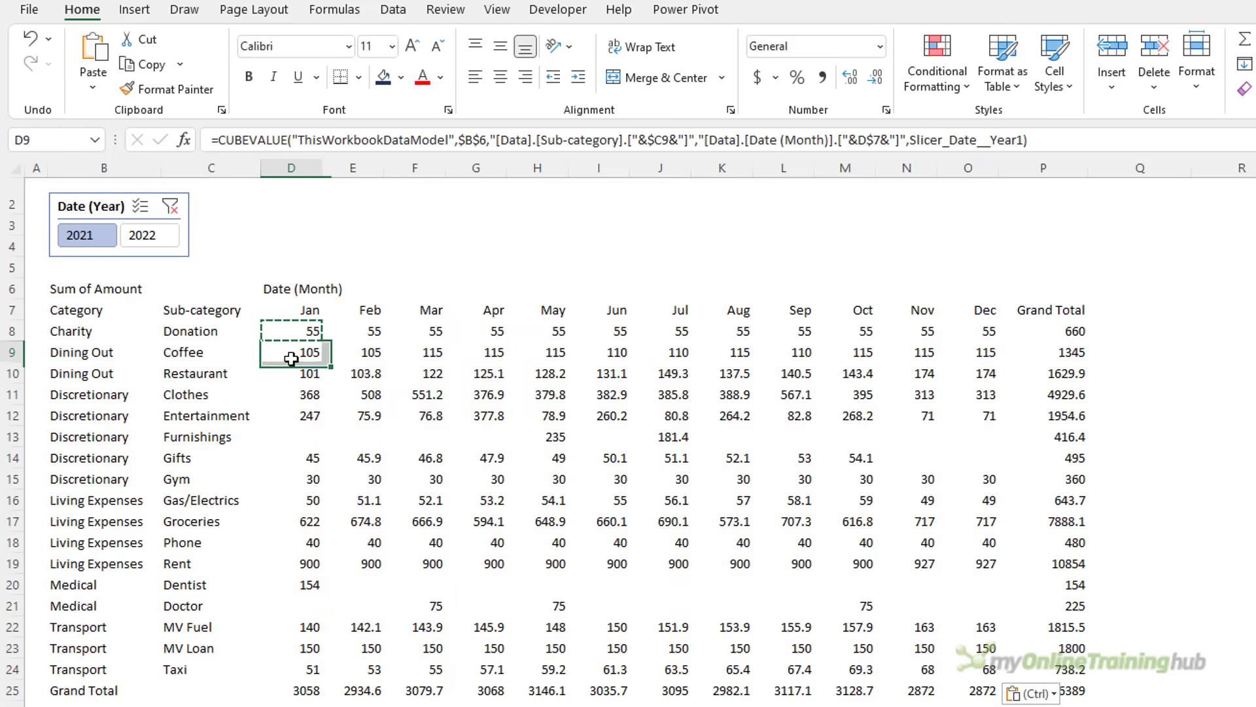
left_click(516, 139)
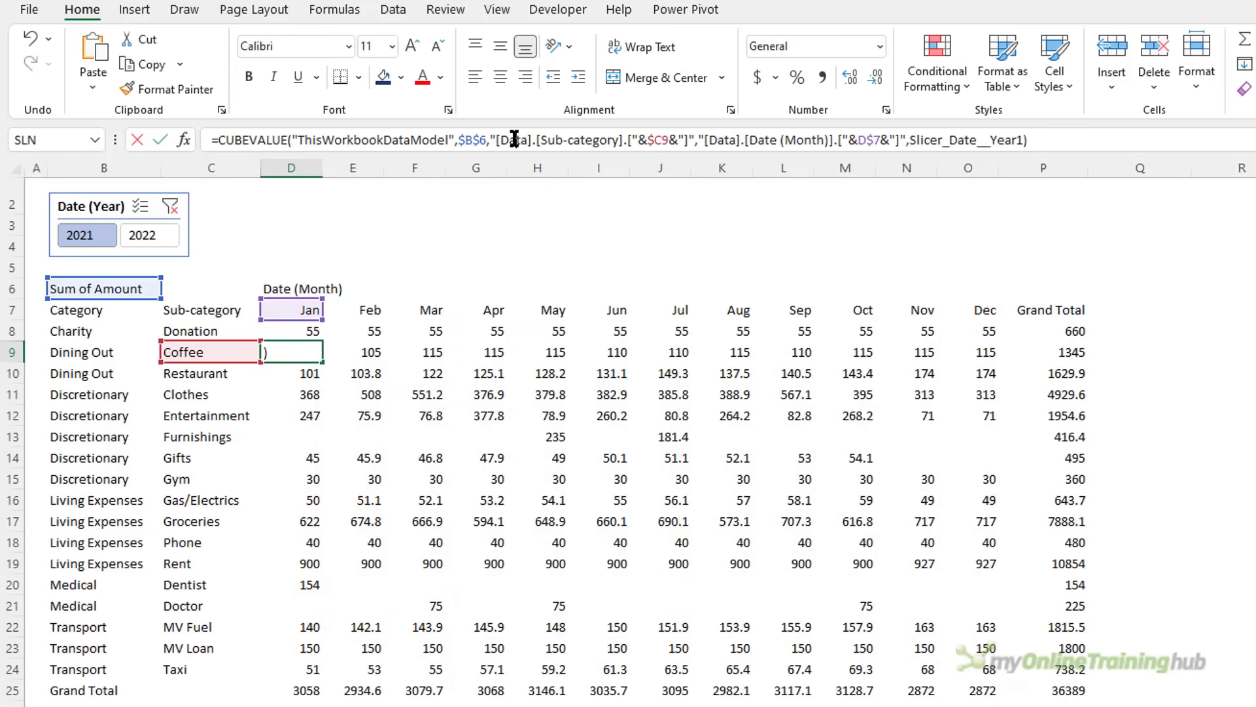
left_click(522, 174)
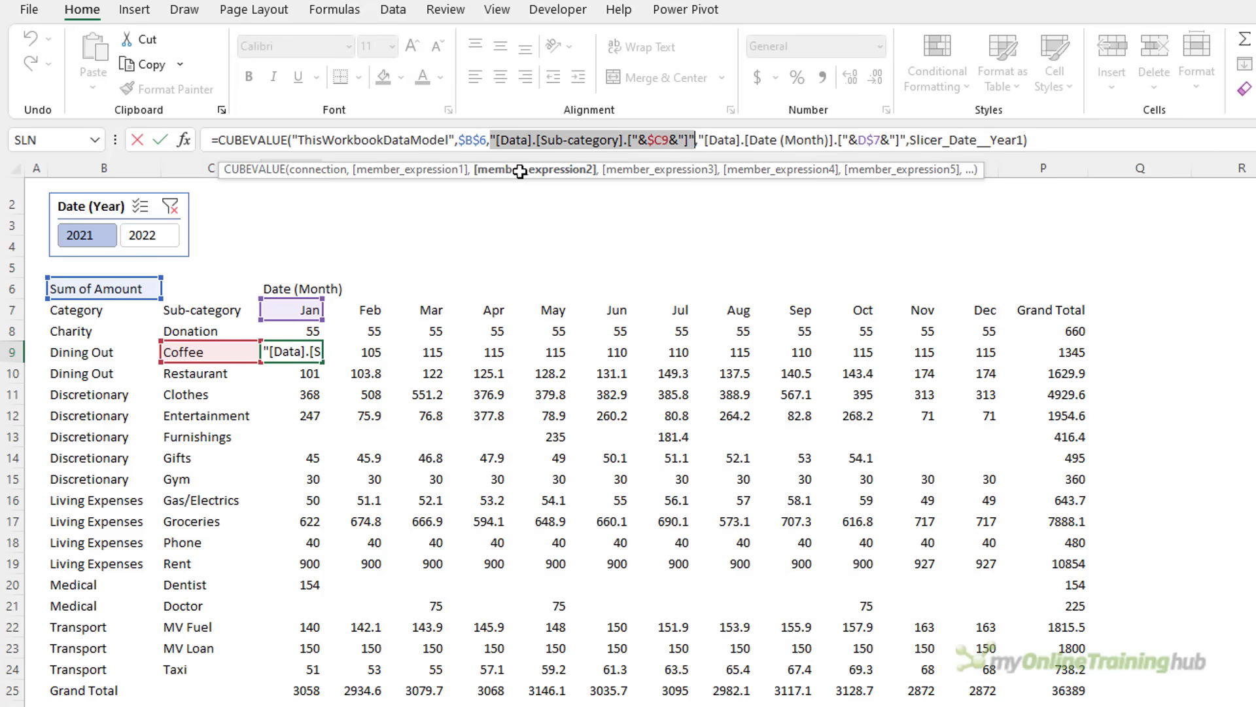
key("Escape")
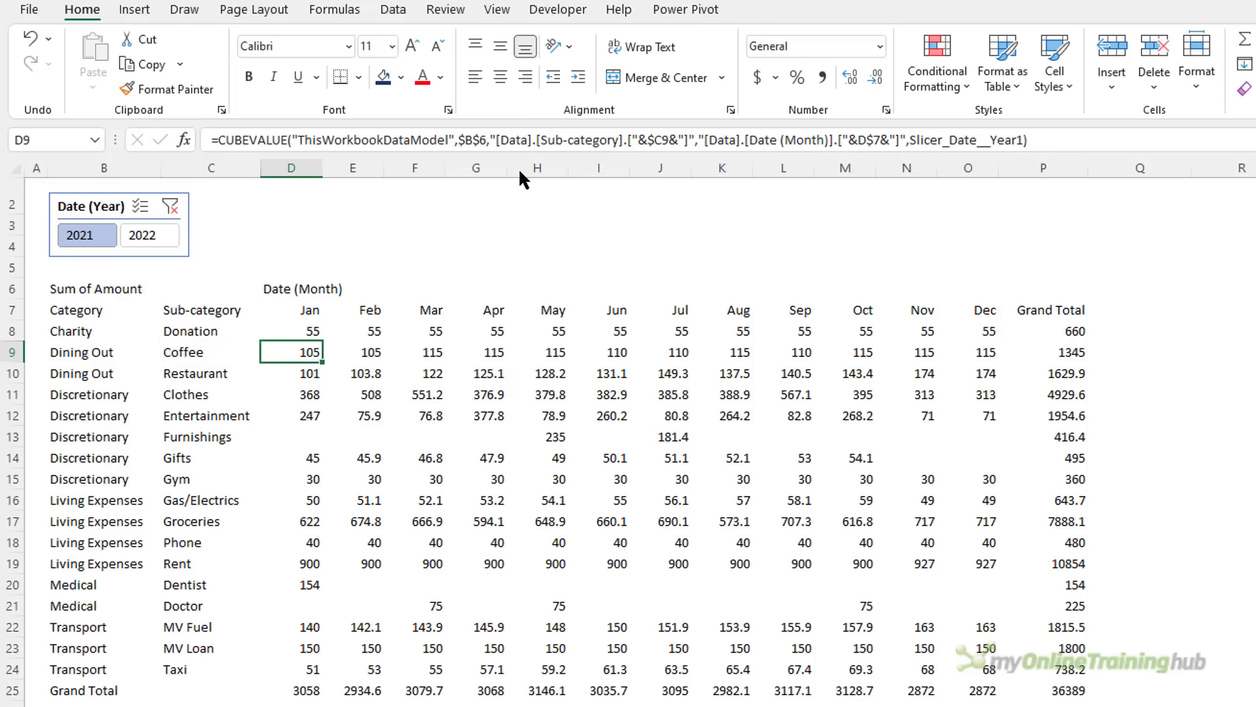